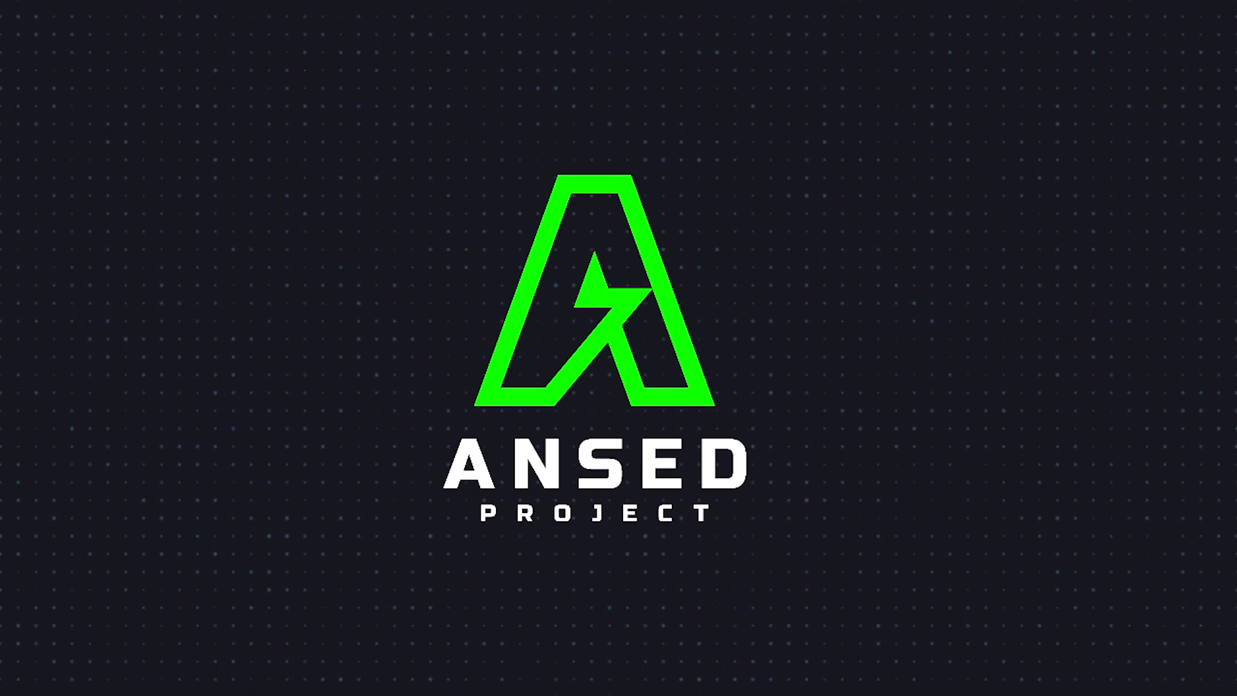
# - Cycle through the open calendar documents and settle on the SpongeBob calendar
pyautogui.click(268, 68)
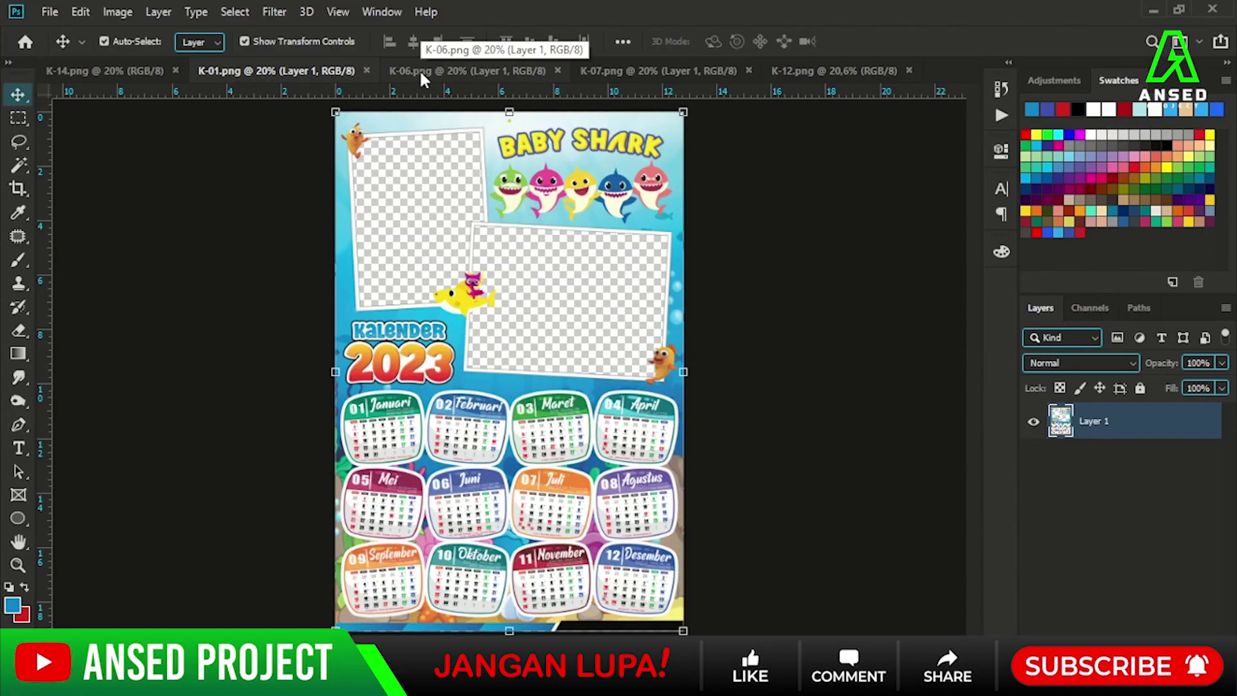
pyautogui.click(469, 71)
pyautogui.click(612, 71)
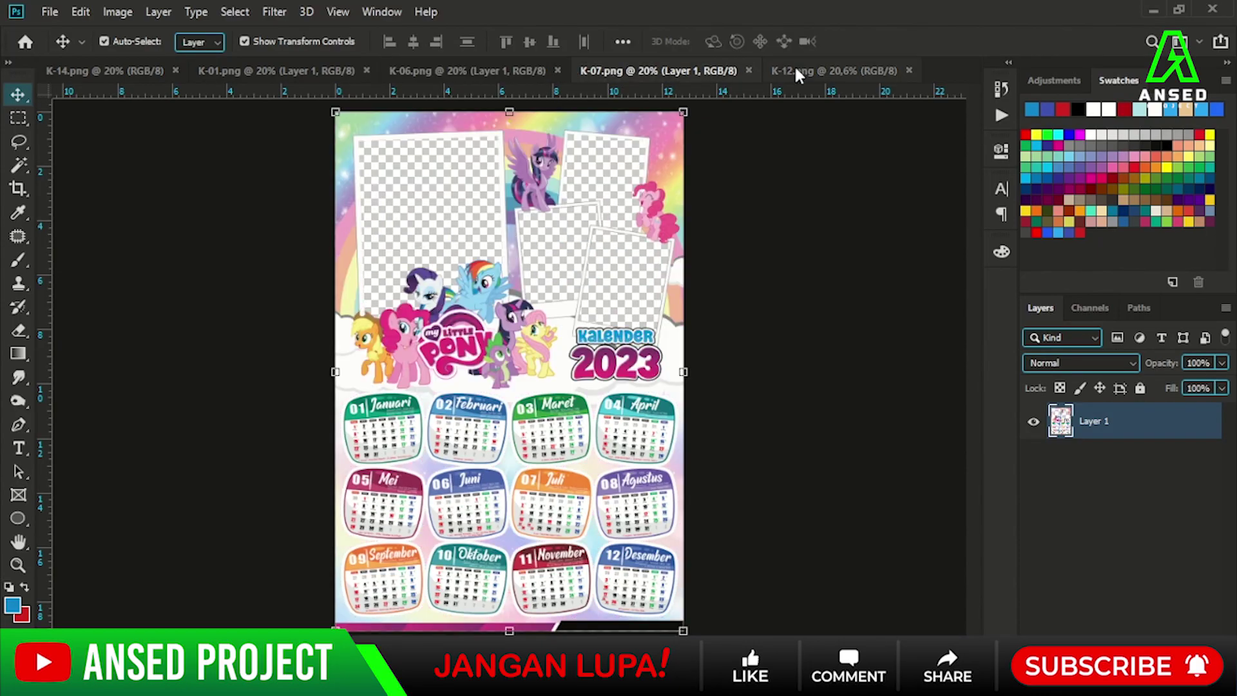
pyautogui.click(814, 67)
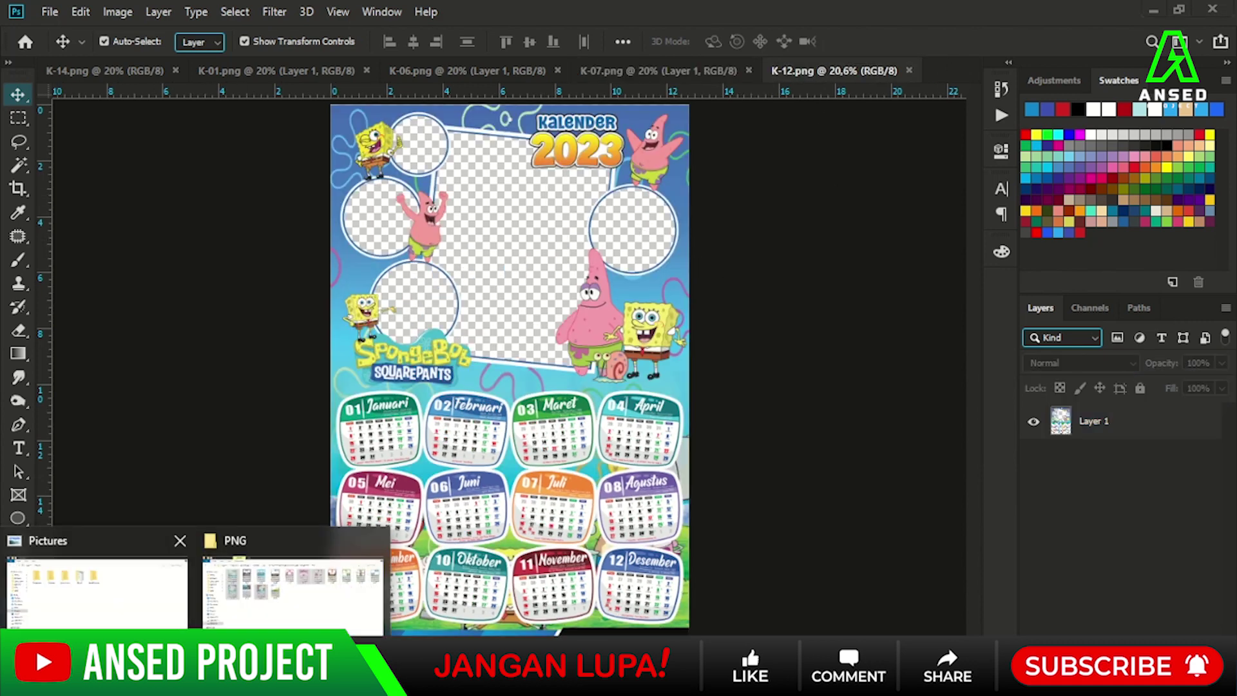
# - Drag the five child photos from File Explorer onto the SpongeBob calendar canvas
pyautogui.click(336, 544)
pyautogui.click(590, 59)
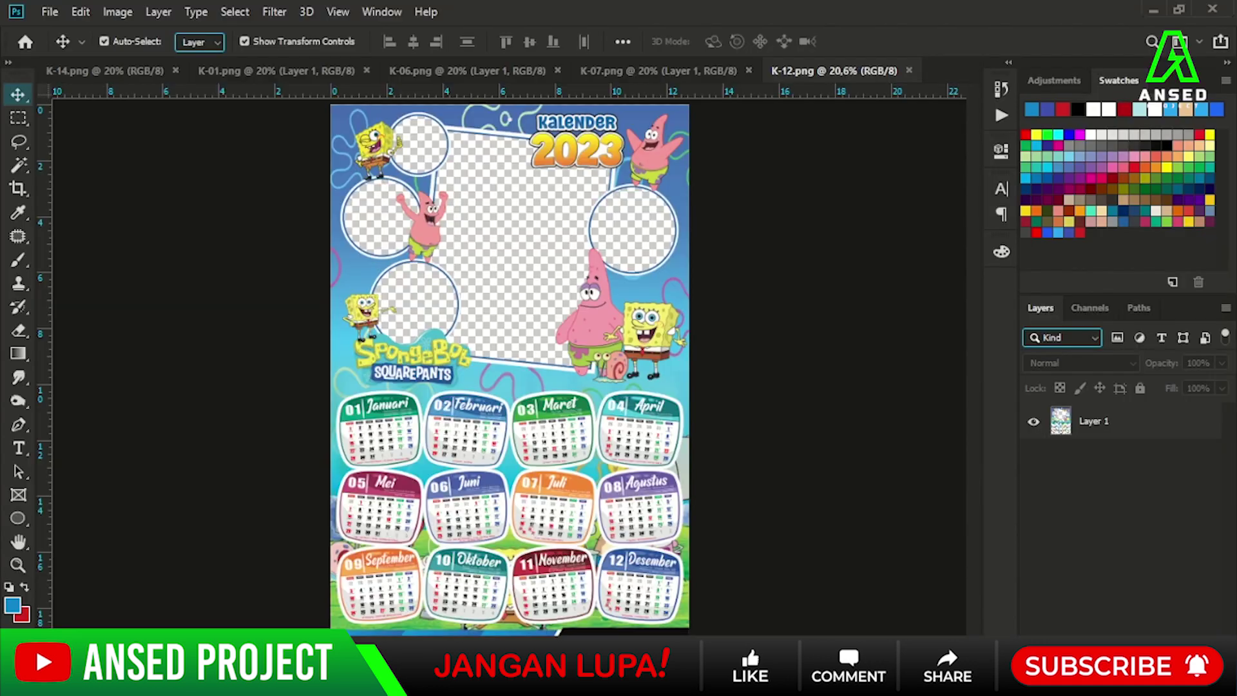
pyautogui.click(360, 625)
pyautogui.moveTo(296, 268); pyautogui.dragTo(699, 90)
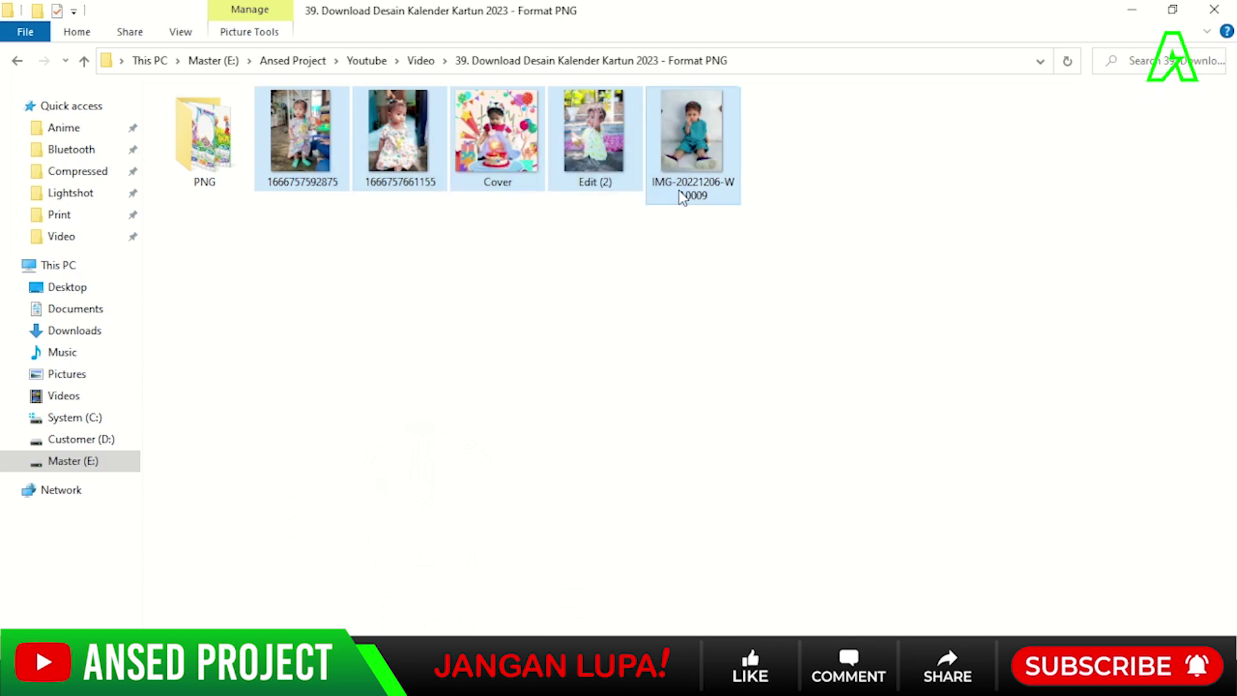
pyautogui.moveTo(372, 590); pyautogui.dragTo(529, 487)
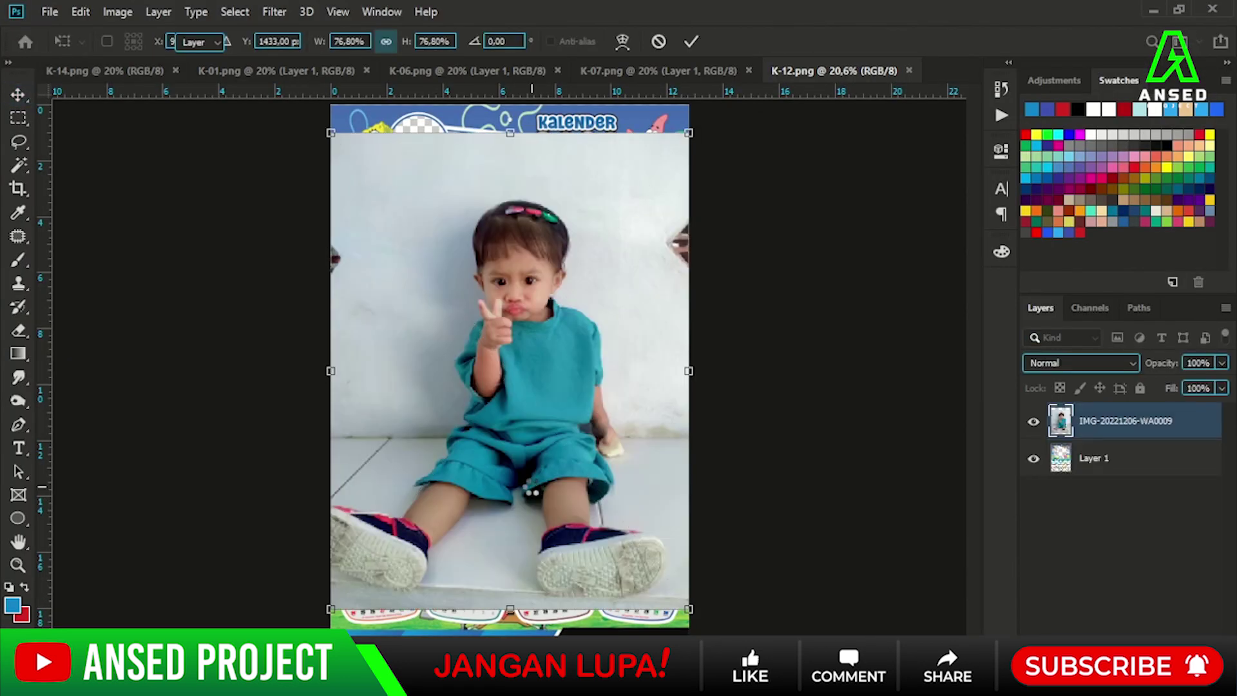
# - Commit the five placed photos, move the calendar layer above them, and select the photo layers
pyautogui.press('Return')
pyautogui.press('Return')
pyautogui.press('Return')
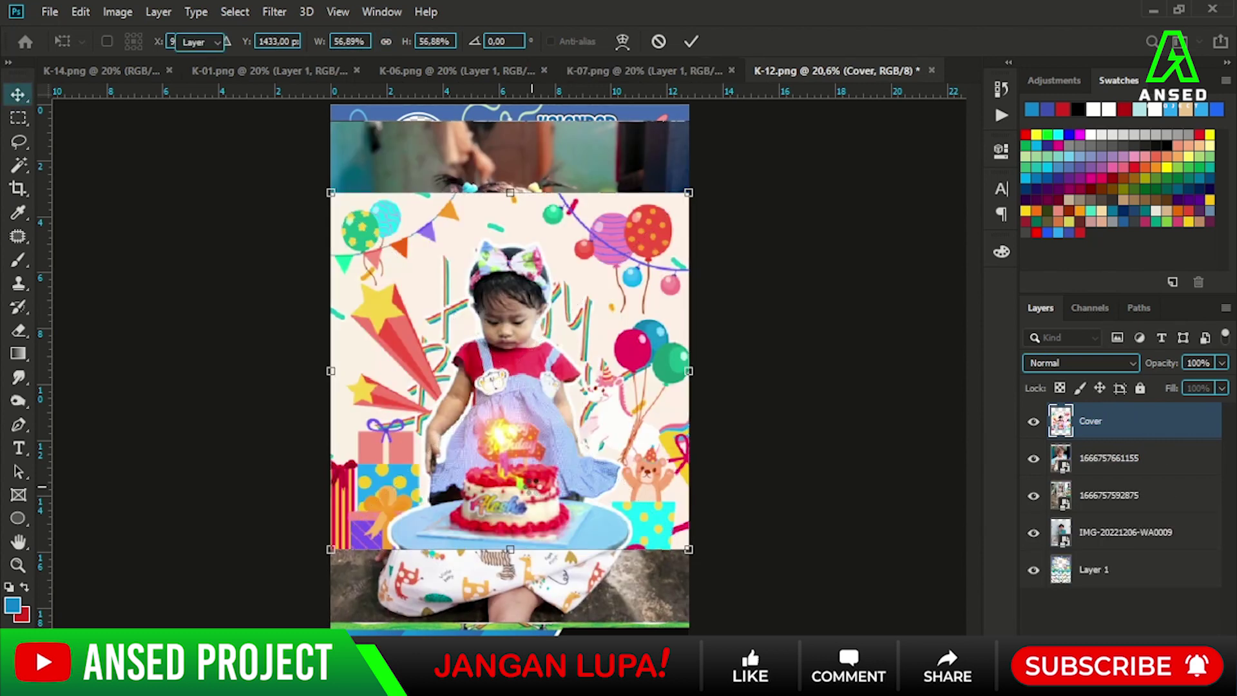
pyautogui.press('Return')
pyautogui.press('Return')
pyautogui.click(1159, 609)
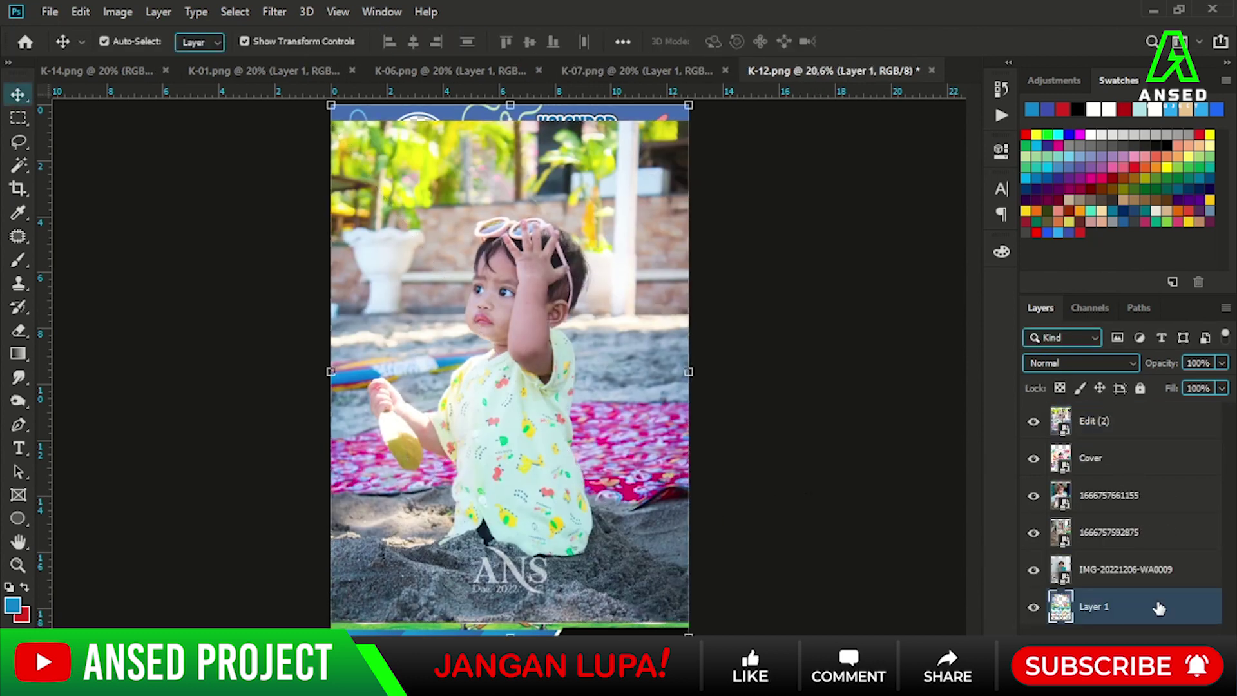
pyautogui.moveTo(1160, 609); pyautogui.dragTo(1134, 416)
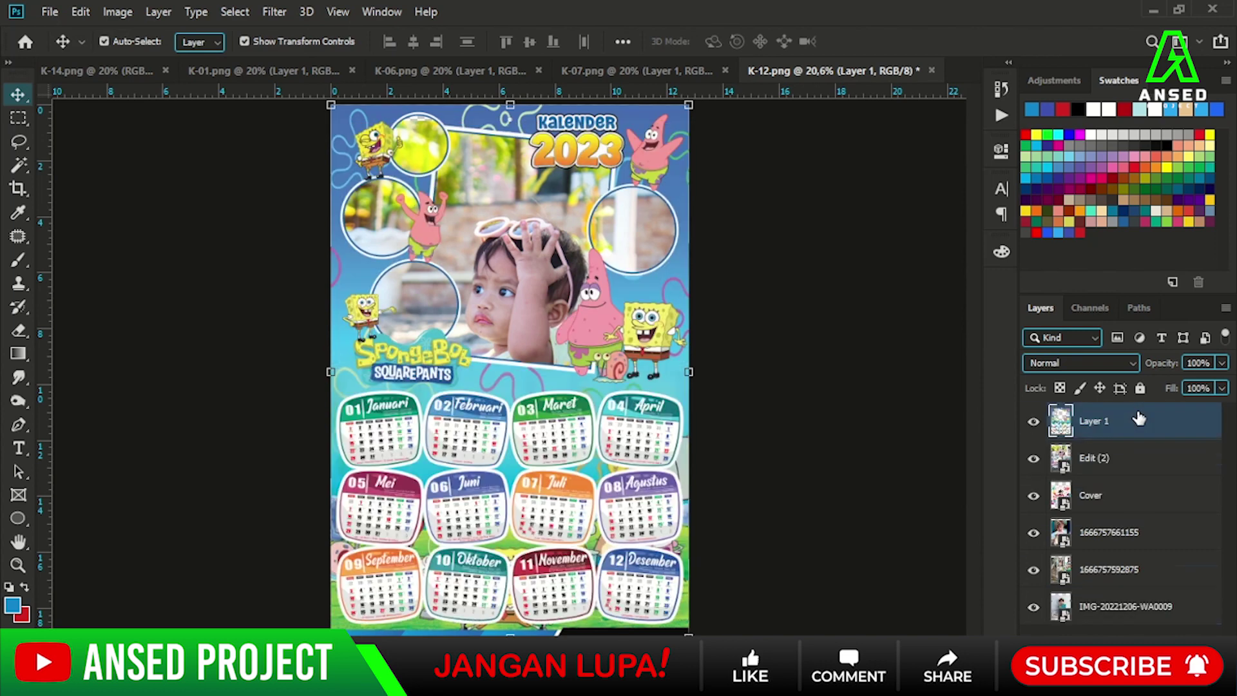
pyautogui.click(1134, 458)
pyautogui.keyDown('shift'); pyautogui.click(1121, 606); pyautogui.keyUp('shift')
# - Scale all selected photo layers down together to about 43%
pyautogui.hotkey('ctrl', 't')
pyautogui.moveTo(688, 121); pyautogui.dragTo(587, 263)
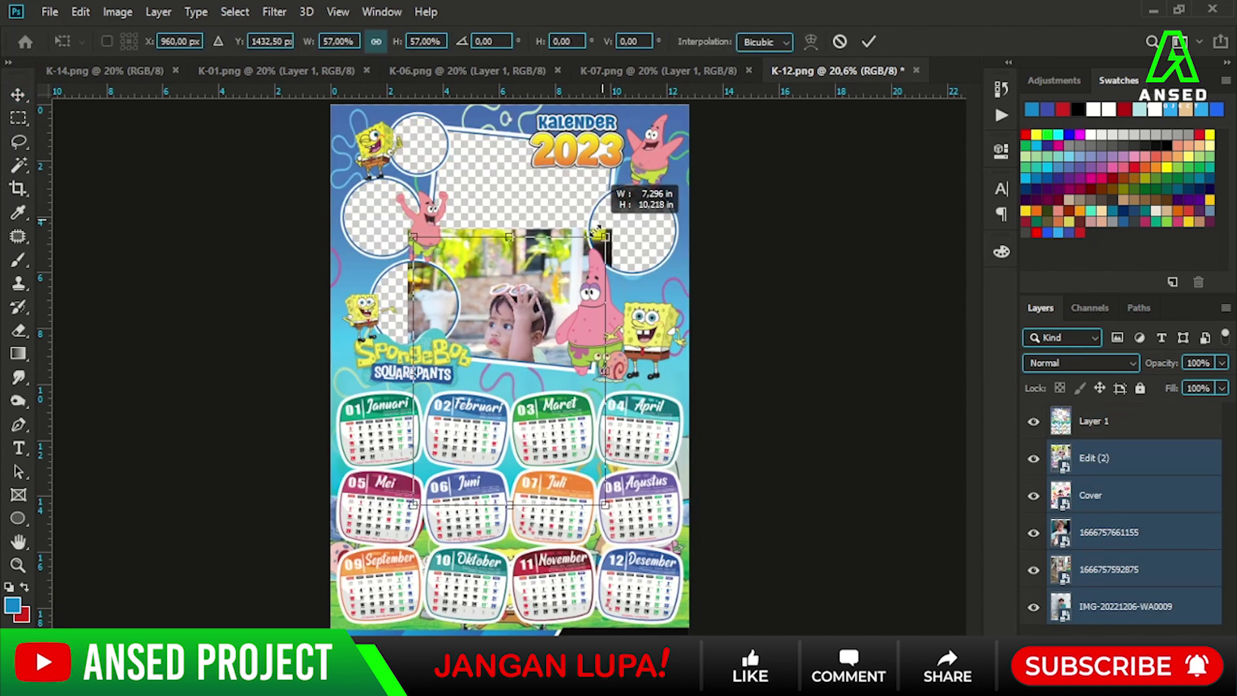
pyautogui.moveTo(550, 308); pyautogui.dragTo(561, 288)
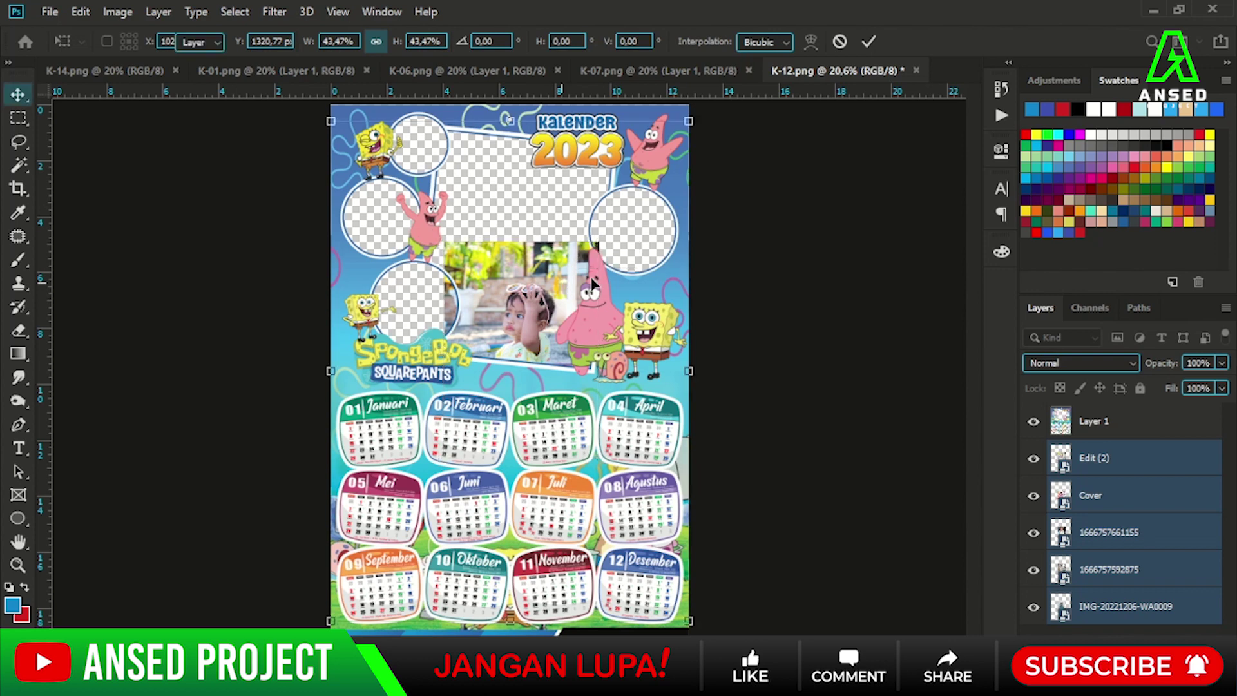
pyautogui.press('Return')
# - Rotate the beach photo about 7° and fit it into the large central frame
pyautogui.scroll(1, 515, 361)
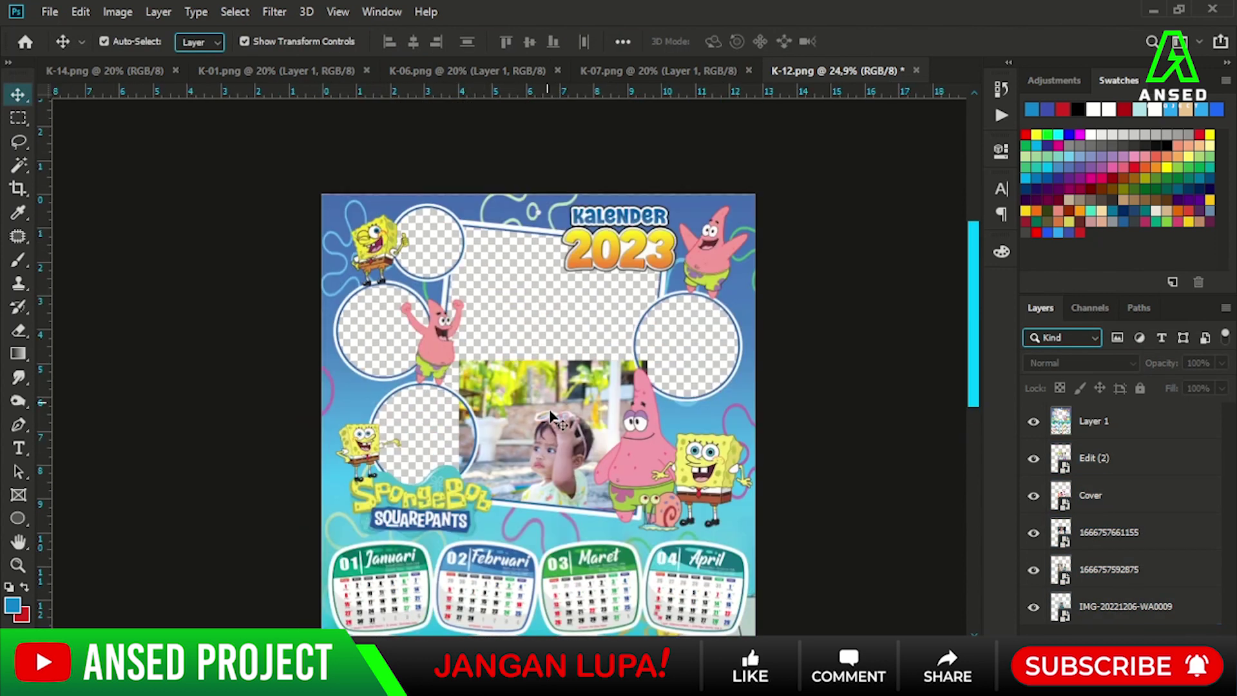
pyautogui.moveTo(531, 425); pyautogui.dragTo(516, 298)
pyautogui.hotkey('ctrl', 't')
pyautogui.moveTo(646, 217)
pyautogui.mouseDown()
pyautogui.moveTo(662, 231)
pyautogui.moveTo(696, 195)
pyautogui.mouseUp()
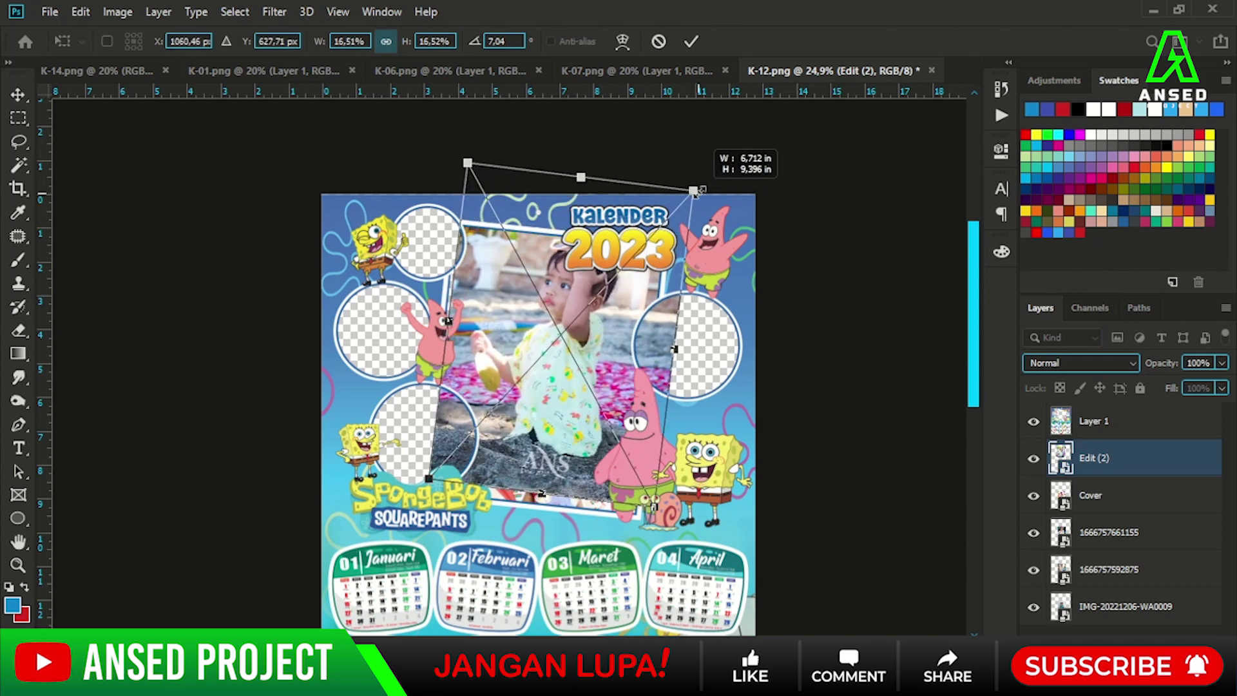
pyautogui.moveTo(587, 292); pyautogui.dragTo(594, 317)
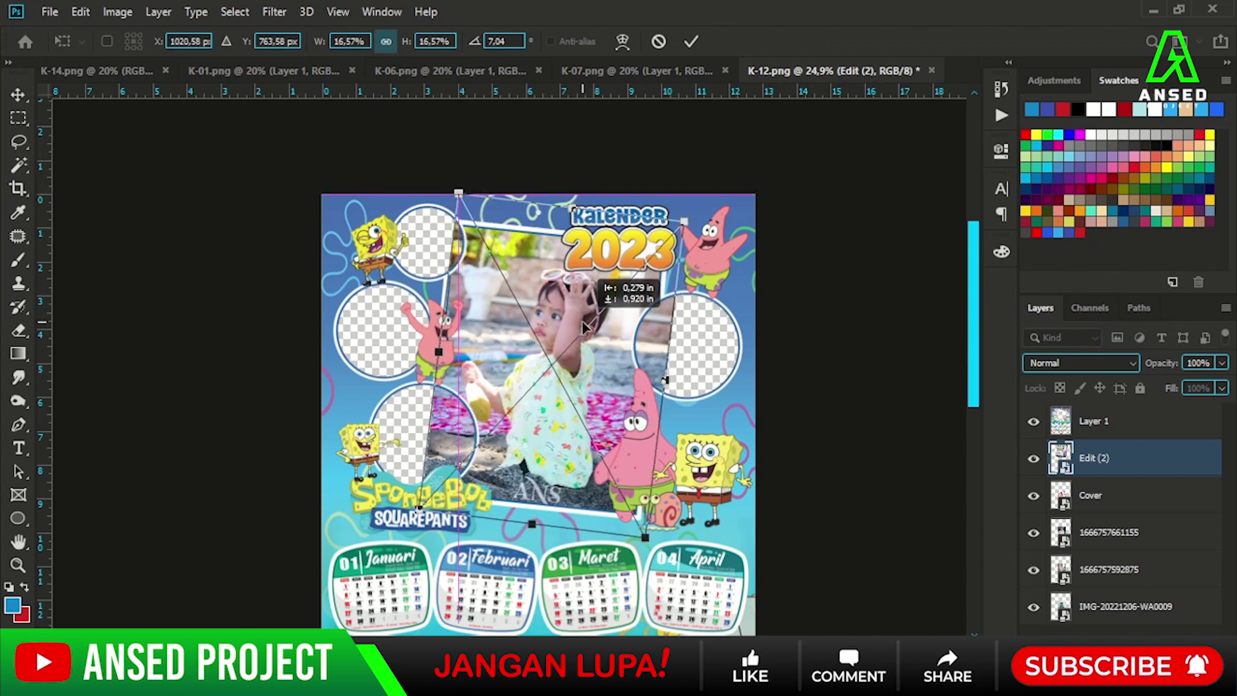
pyautogui.moveTo(593, 322); pyautogui.dragTo(580, 331)
pyautogui.press('Return')
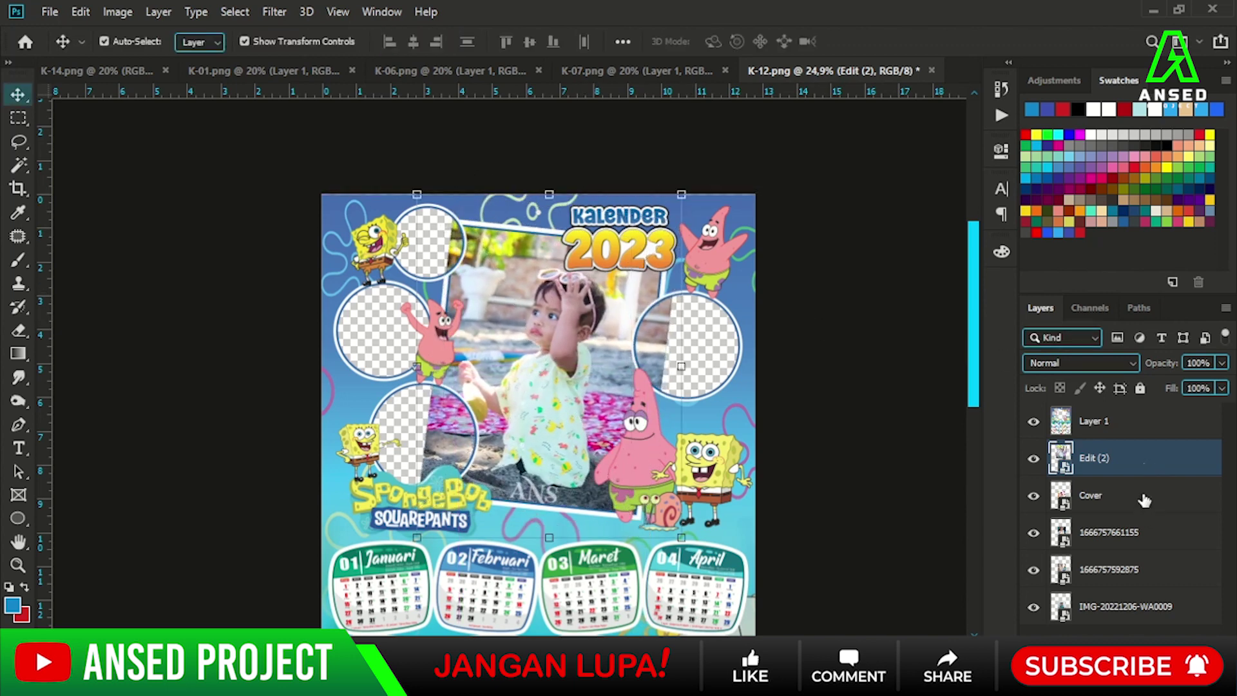
# - Select the Cover photo layer and begin transforming it
pyautogui.rightClick(1126, 613)
pyautogui.click(1090, 495)
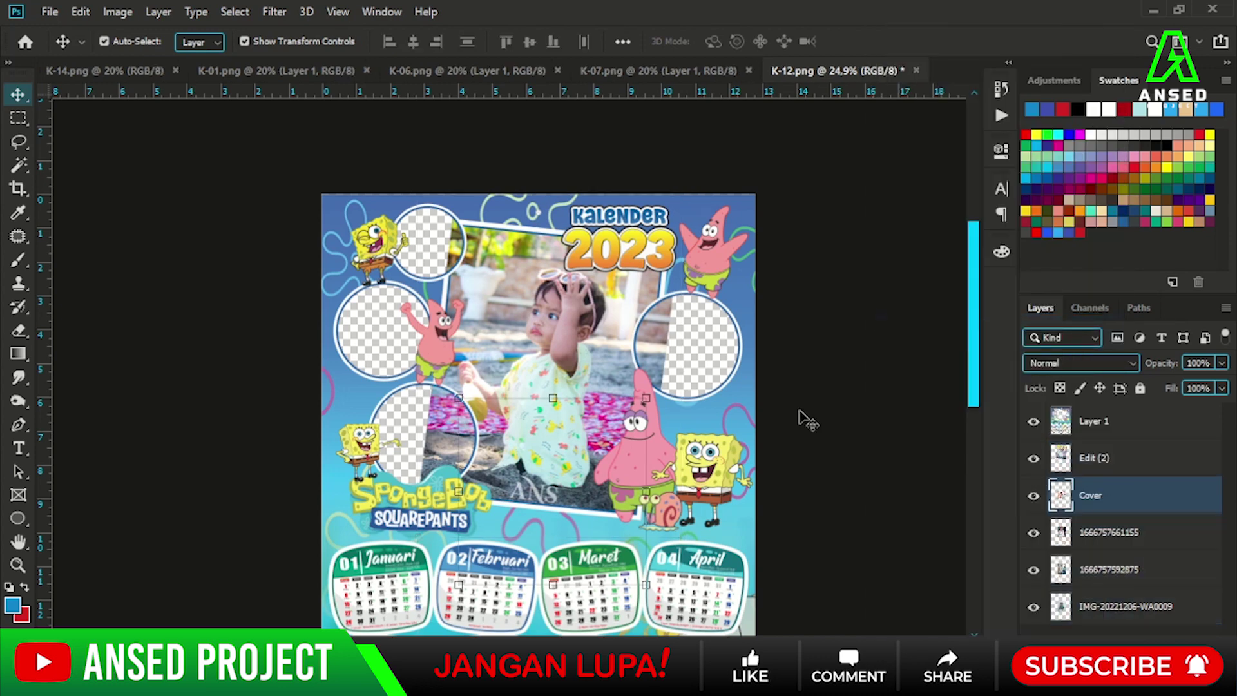
pyautogui.hotkey('ctrl', 't')
# - Move and shrink the Cover photo to fit the right-hand circle frame
pyautogui.moveTo(570, 459); pyautogui.dragTo(700, 328)
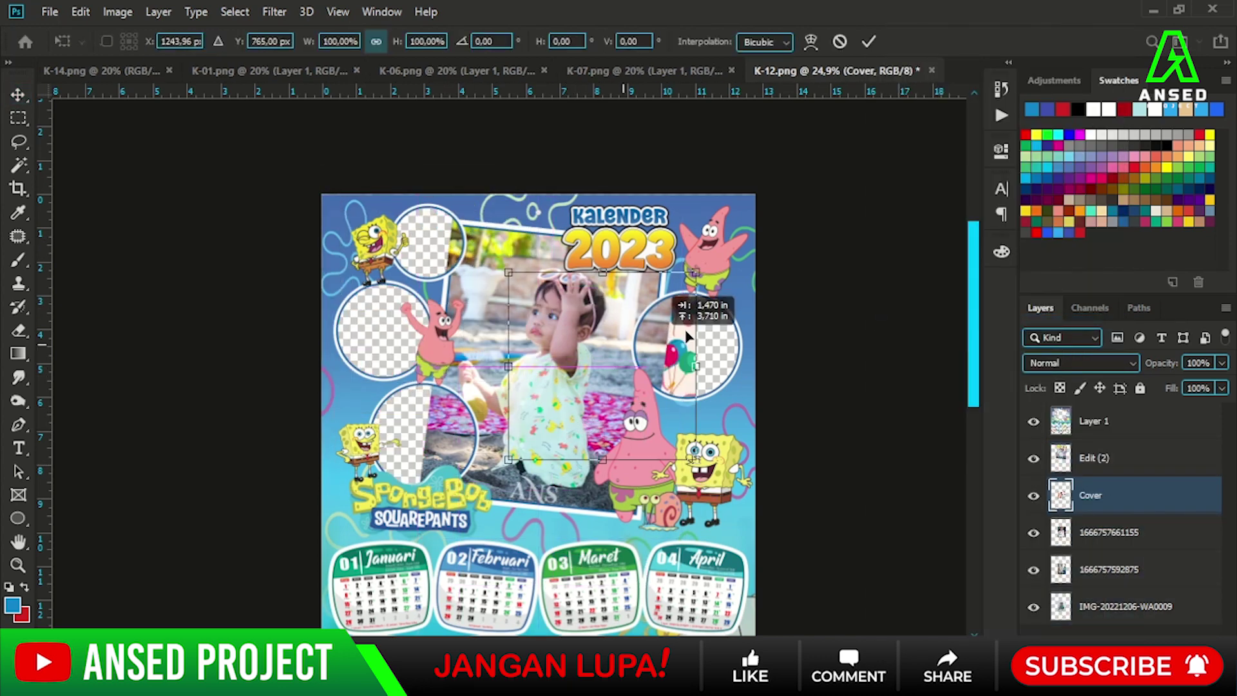
pyautogui.moveTo(785, 257); pyautogui.dragTo(746, 285)
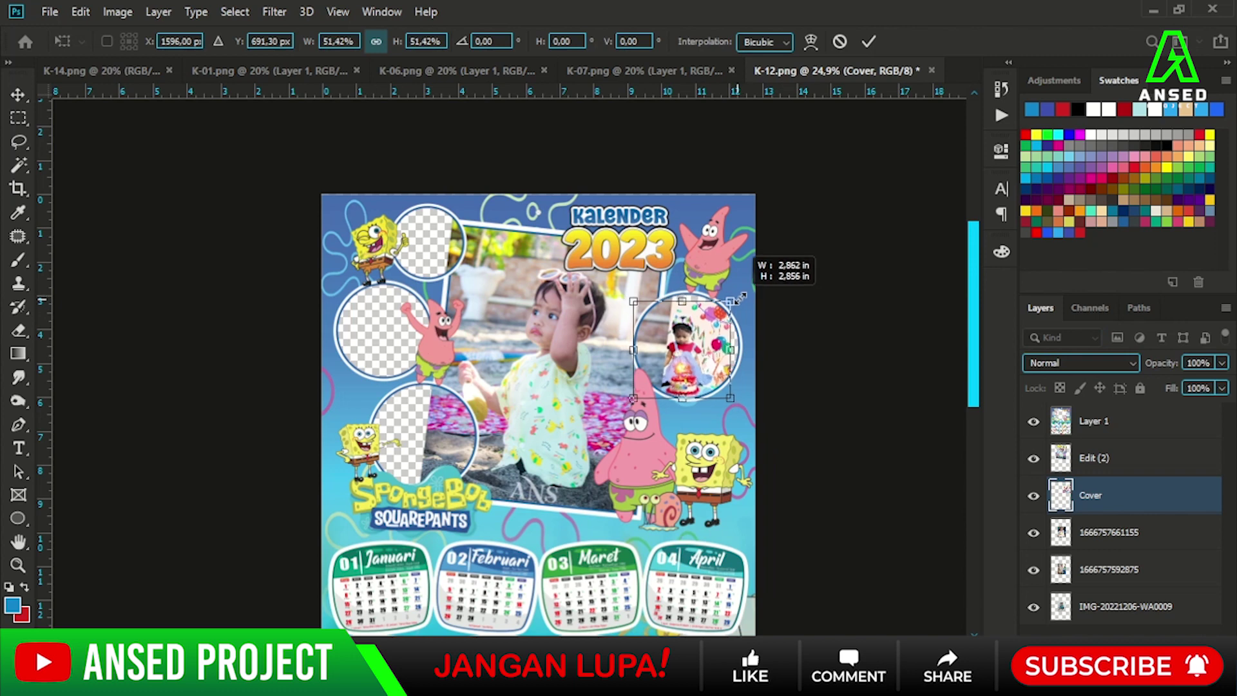
pyautogui.scroll(1, 708, 329)
pyautogui.scroll(1, 708, 329)
pyautogui.moveTo(692, 366); pyautogui.dragTo(695, 363)
pyautogui.press('Return')
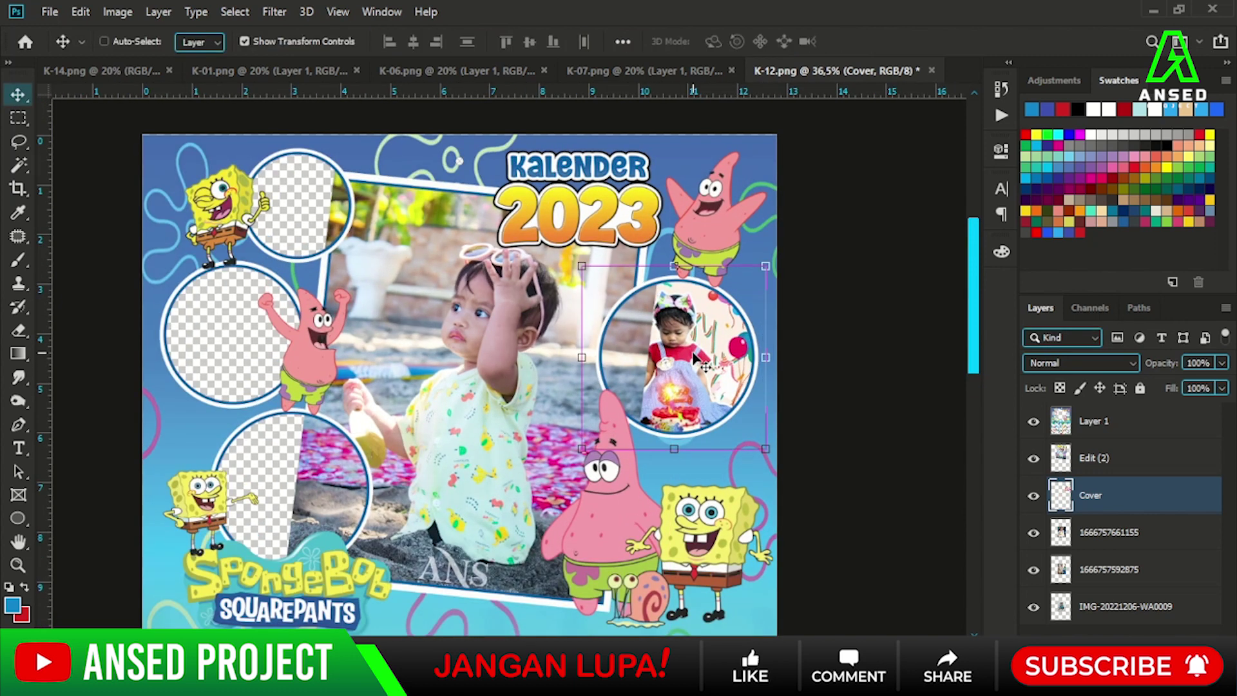
# - Reorder the Cover layer beneath the beach photo, cancel a Curves try, and mask the beach layer
pyautogui.hotkey('ctrl', ']')
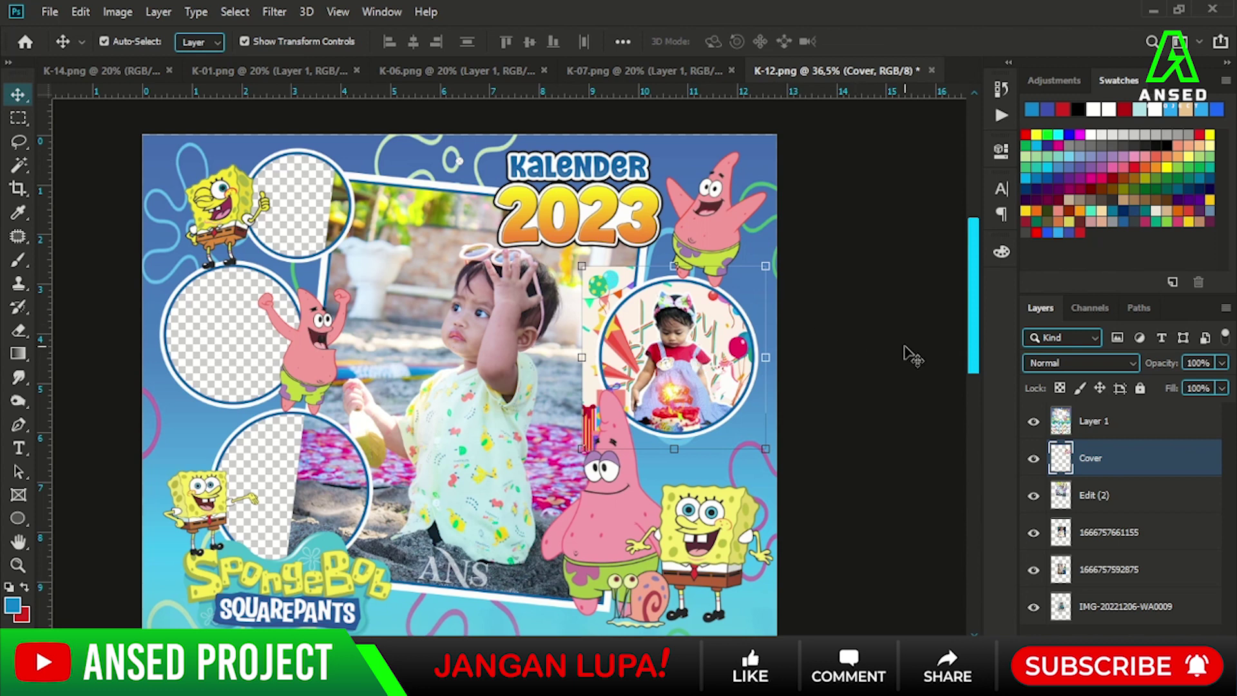
pyautogui.hotkey('ctrl', '[')
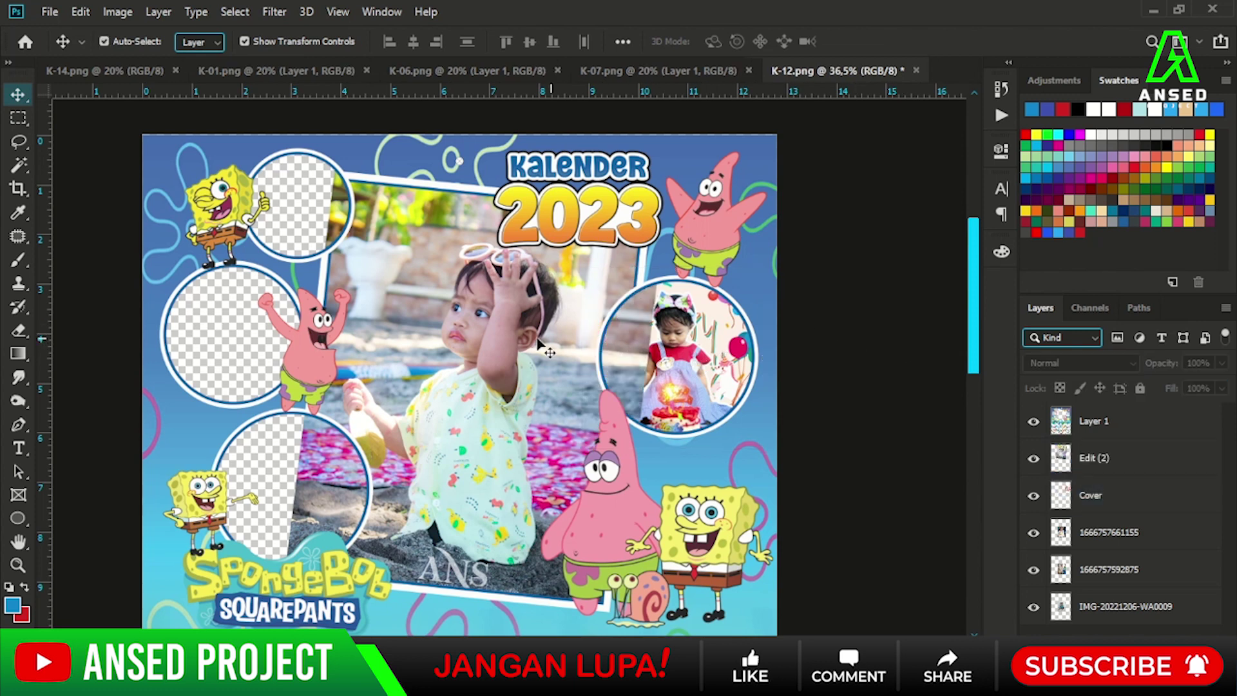
pyautogui.click(525, 340)
pyautogui.hotkey('ctrl', 'm')
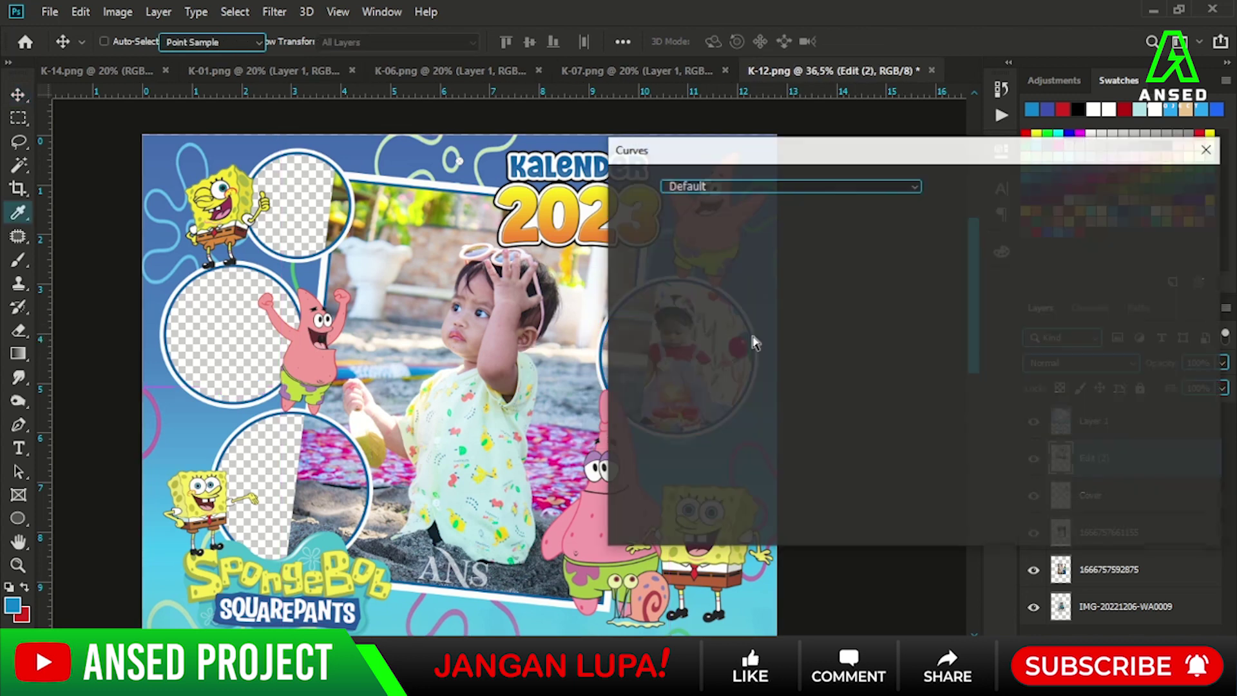
pyautogui.moveTo(809, 348); pyautogui.dragTo(809, 337)
pyautogui.press('Return')
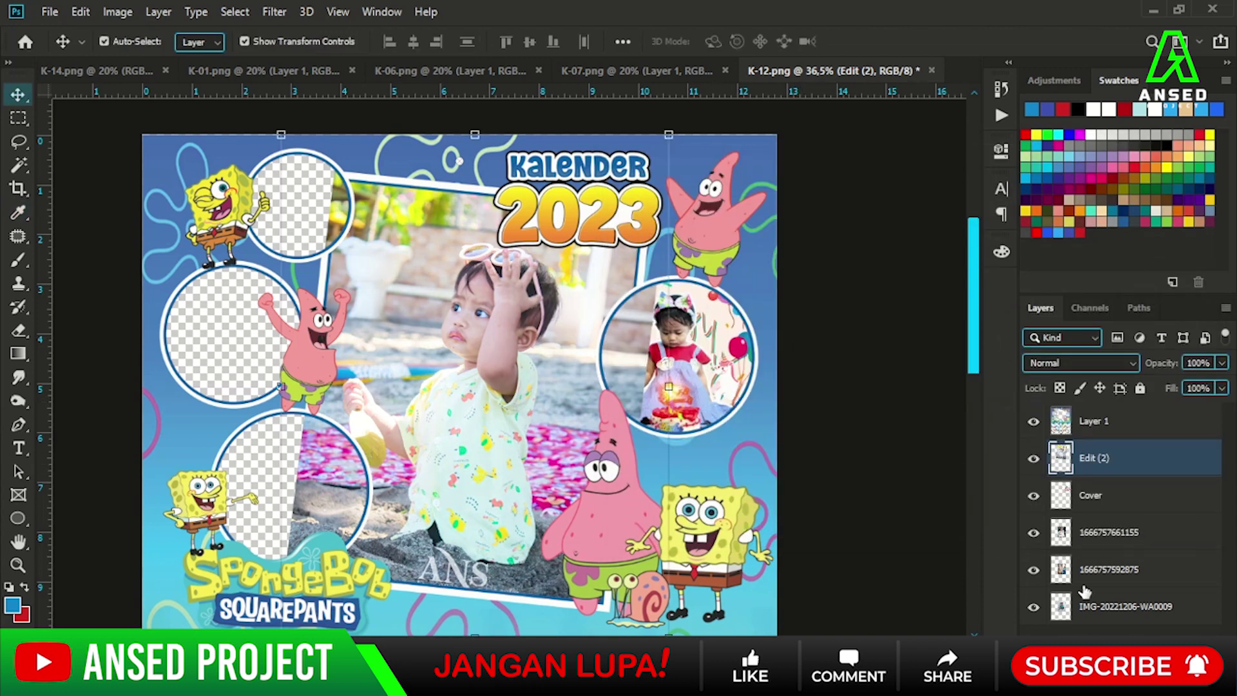
pyautogui.click(1095, 457)
# - Paint on the Edit (2) mask with an enlarged brush near the star and rainbow area
pyautogui.press('b')
pyautogui.scroll(3, 675, 238)
pyautogui.scroll(2, 675, 239)
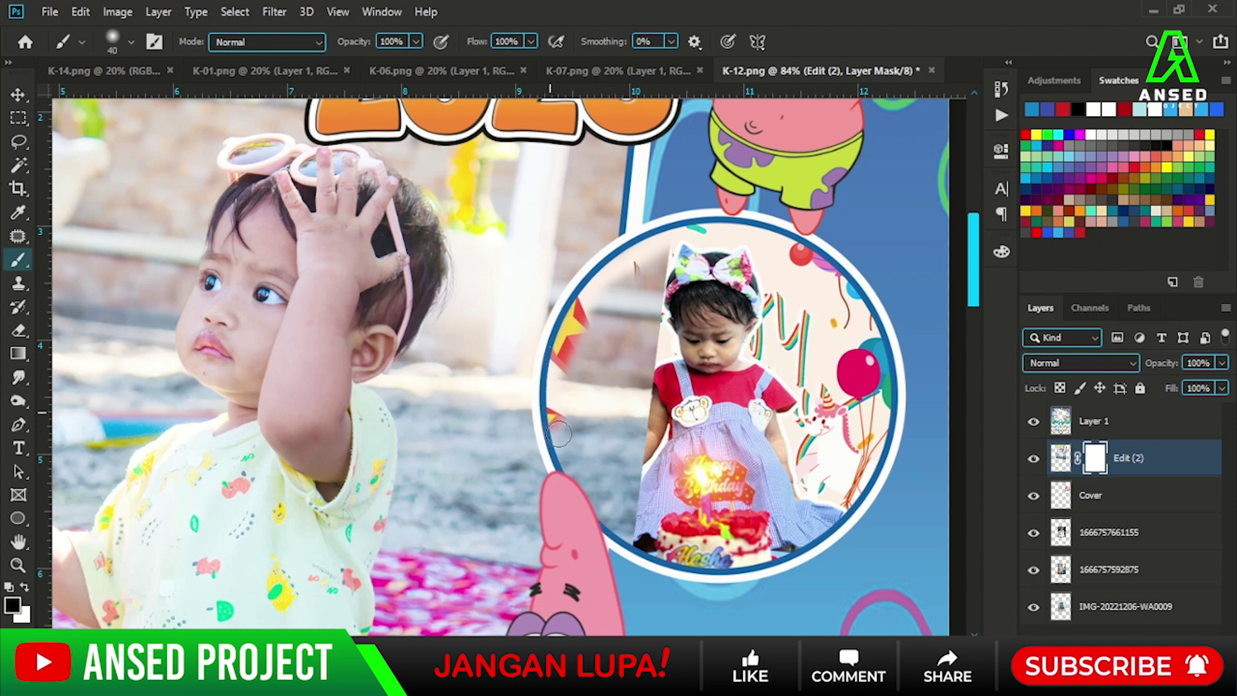
pyautogui.press(']')
pyautogui.press(']')
pyautogui.press(']')
pyautogui.moveTo(634, 529); pyautogui.dragTo(624, 459)
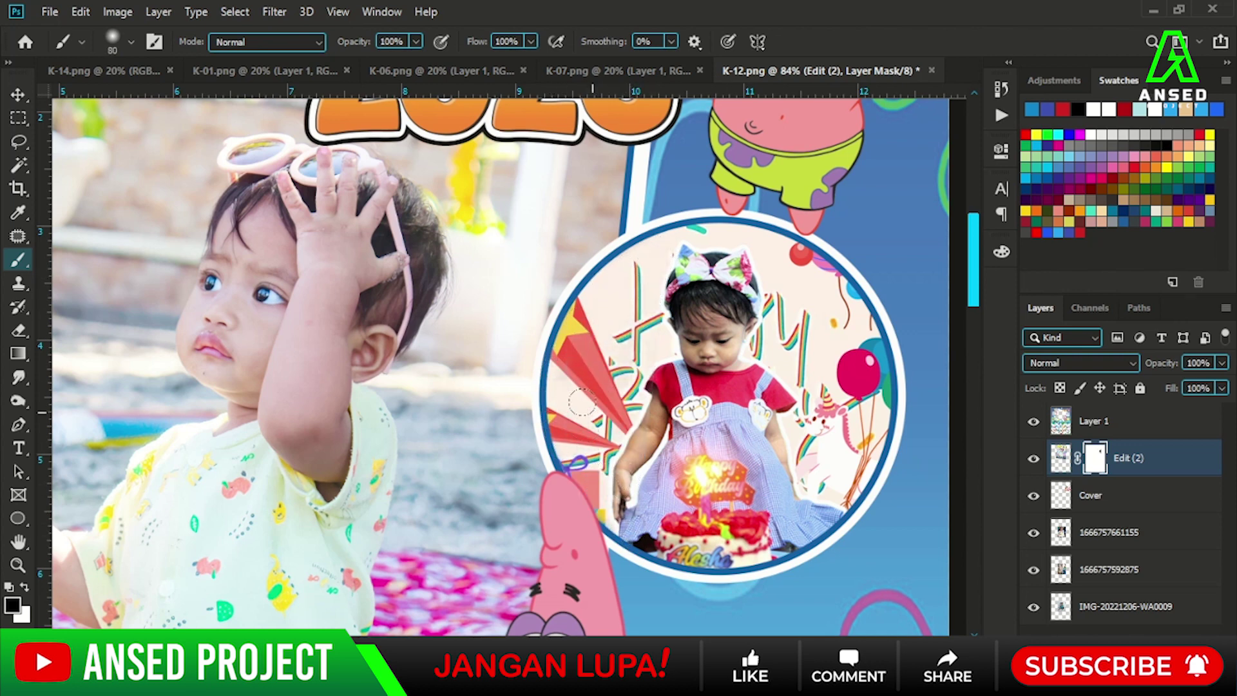
# - Mask the beach photo out of the lower-left circle, then zoom back out
pyautogui.scroll(-3, 582, 403)
pyautogui.scroll(1, 454, 355)
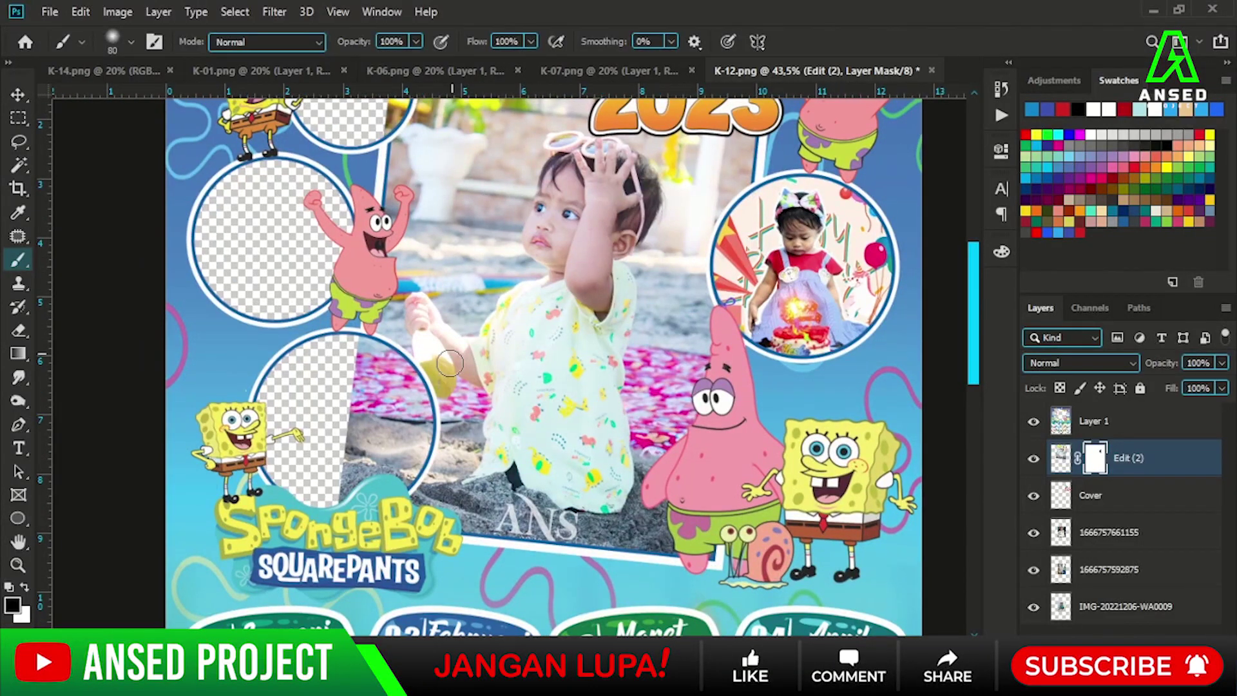
pyautogui.scroll(2, 454, 355)
pyautogui.rightClick(326, 337)
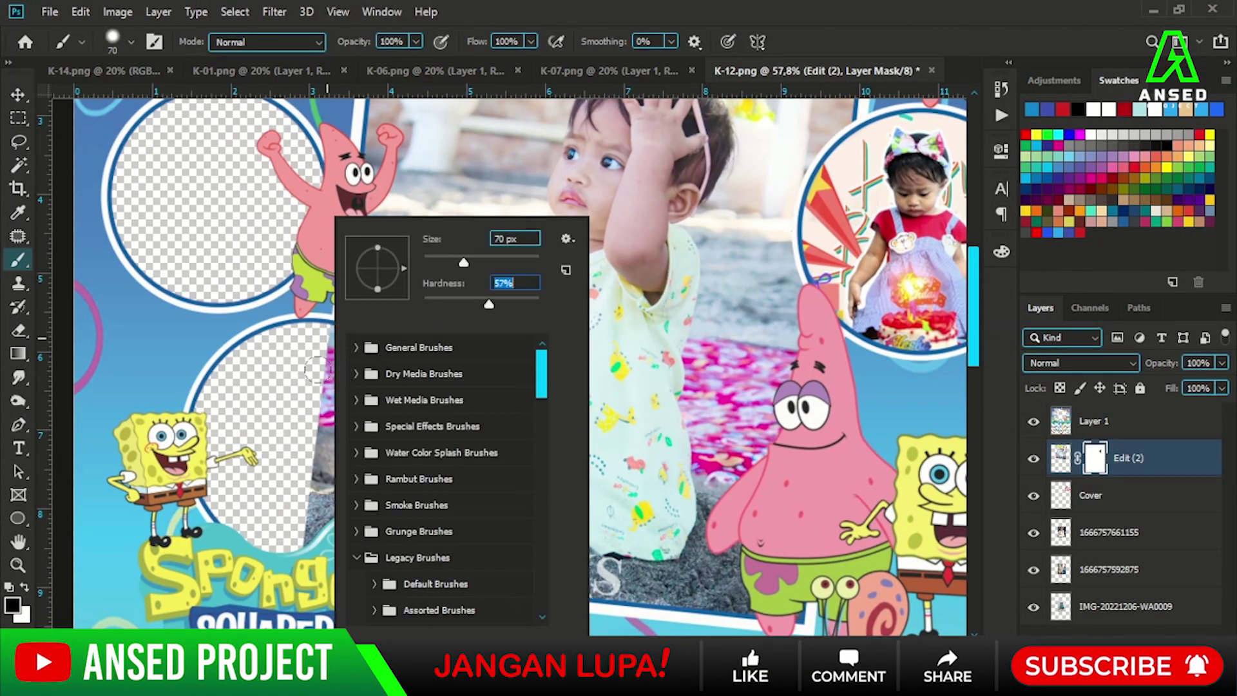
pyautogui.press('Return')
pyautogui.scroll(2, 322, 331)
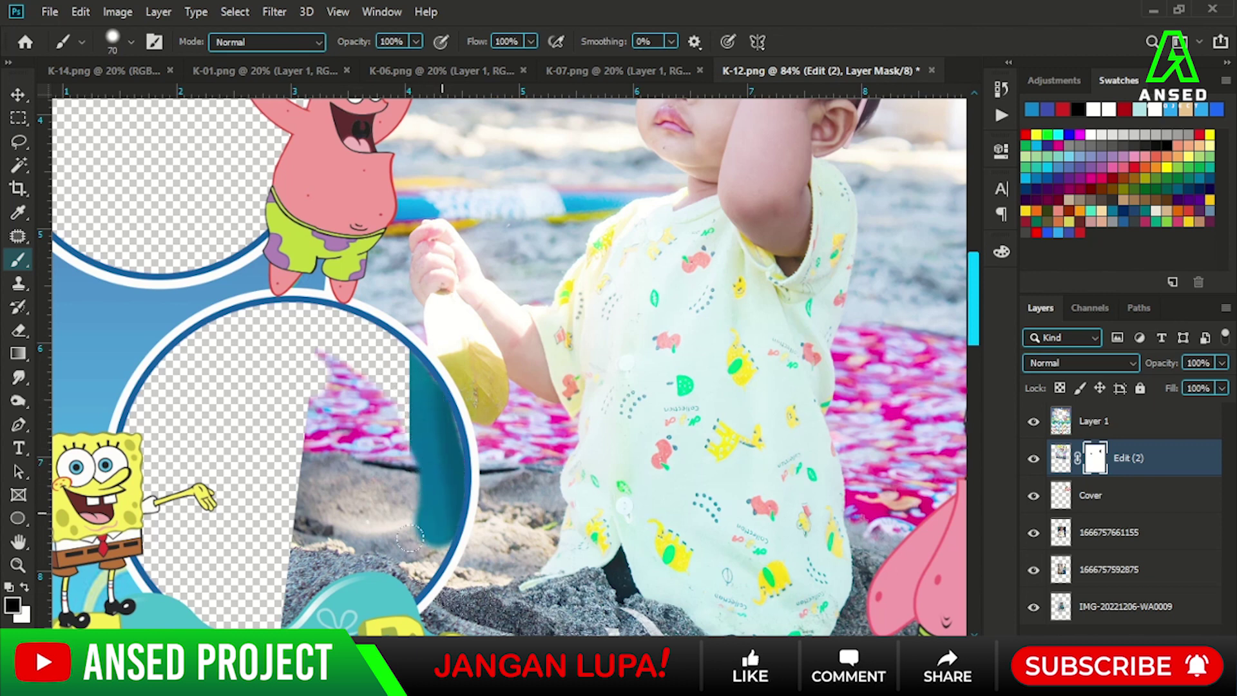
pyautogui.moveTo(303, 600); pyautogui.dragTo(384, 502)
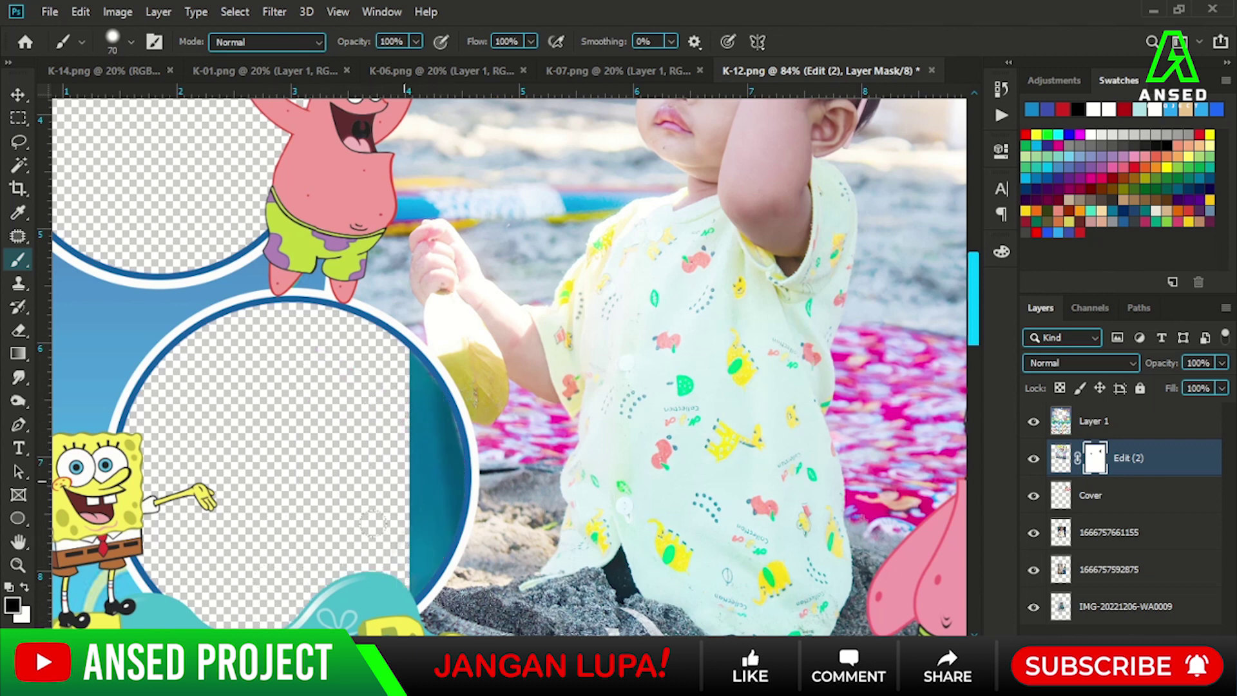
pyautogui.scroll(-2, 324, 326)
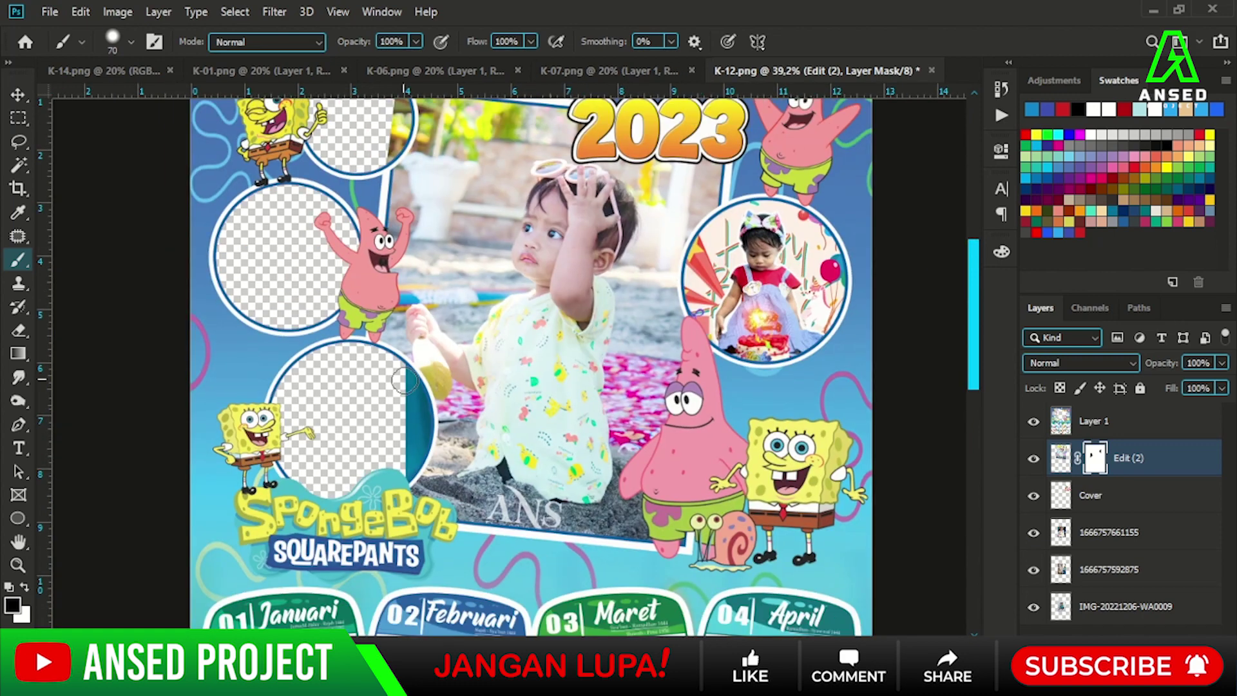
pyautogui.scroll(-4, 325, 325)
pyautogui.press('v')
pyautogui.hotkey('alt', '[')
pyautogui.hotkey('alt', '[')
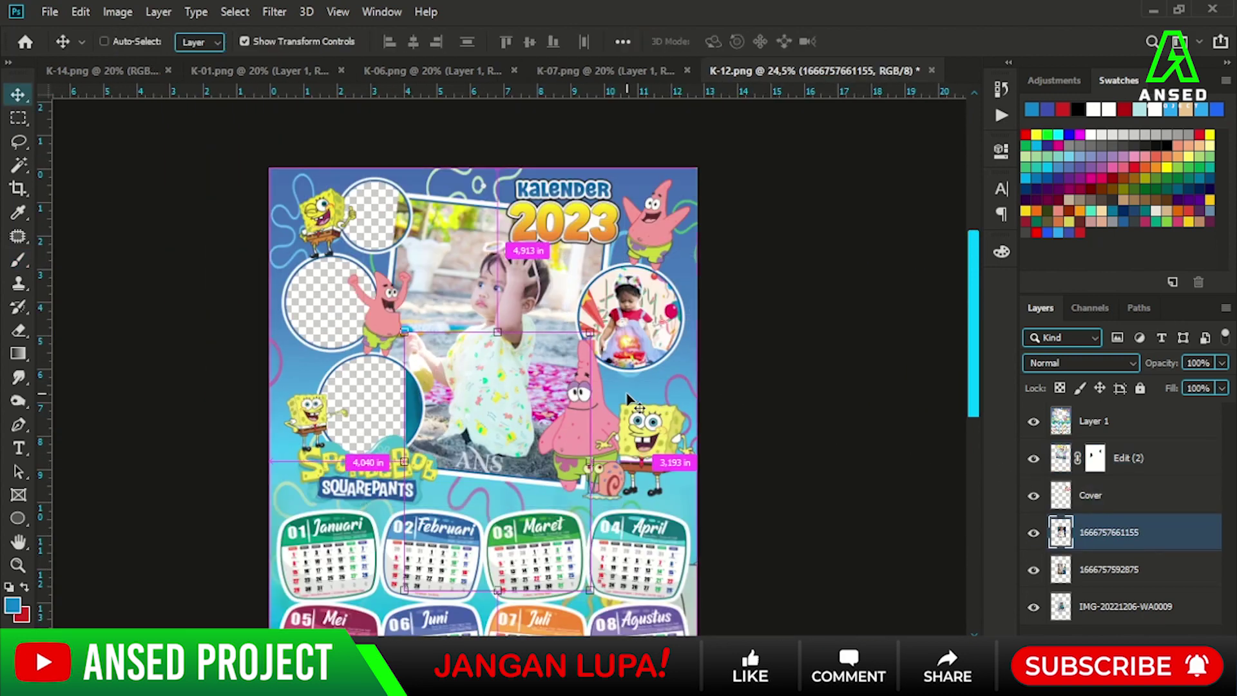
pyautogui.hotkey('ctrl', 't')
pyautogui.moveTo(496, 451); pyautogui.dragTo(387, 444)
pyautogui.moveTo(451, 330)
pyautogui.mouseDown()
pyautogui.moveTo(421, 318)
pyautogui.moveTo(400, 422)
pyautogui.mouseUp()
pyautogui.scroll(2, 400, 395)
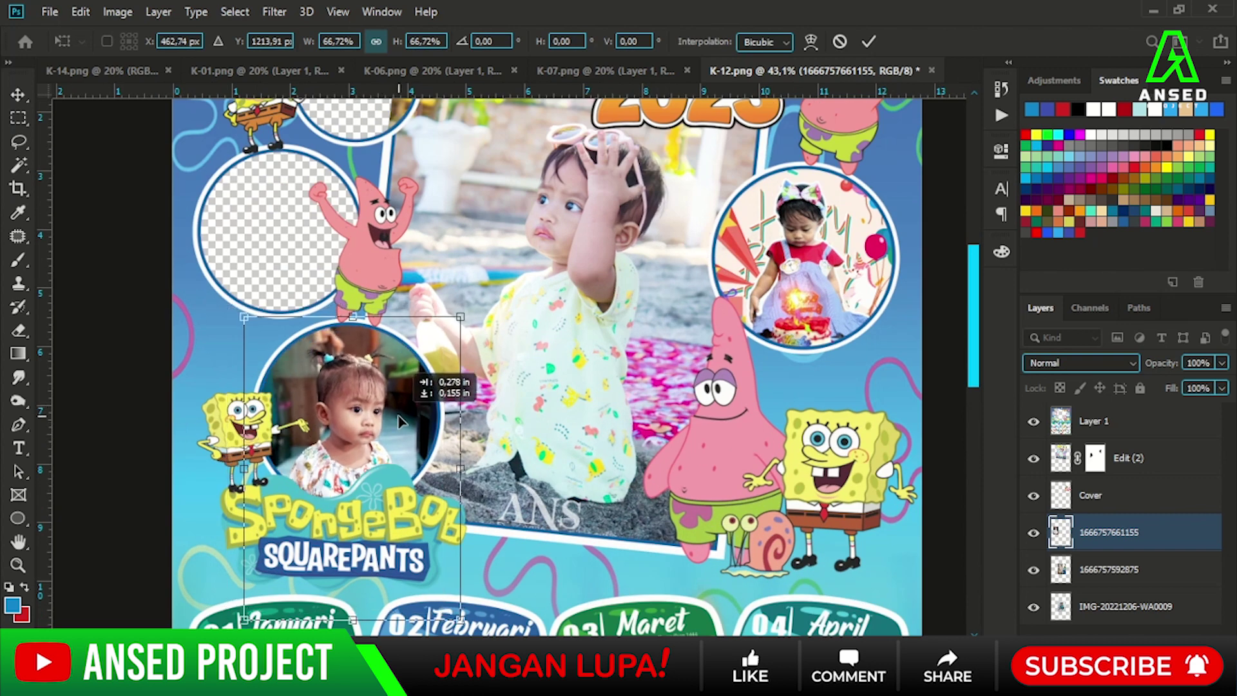
pyautogui.press('Return')
pyautogui.click(1047, 566)
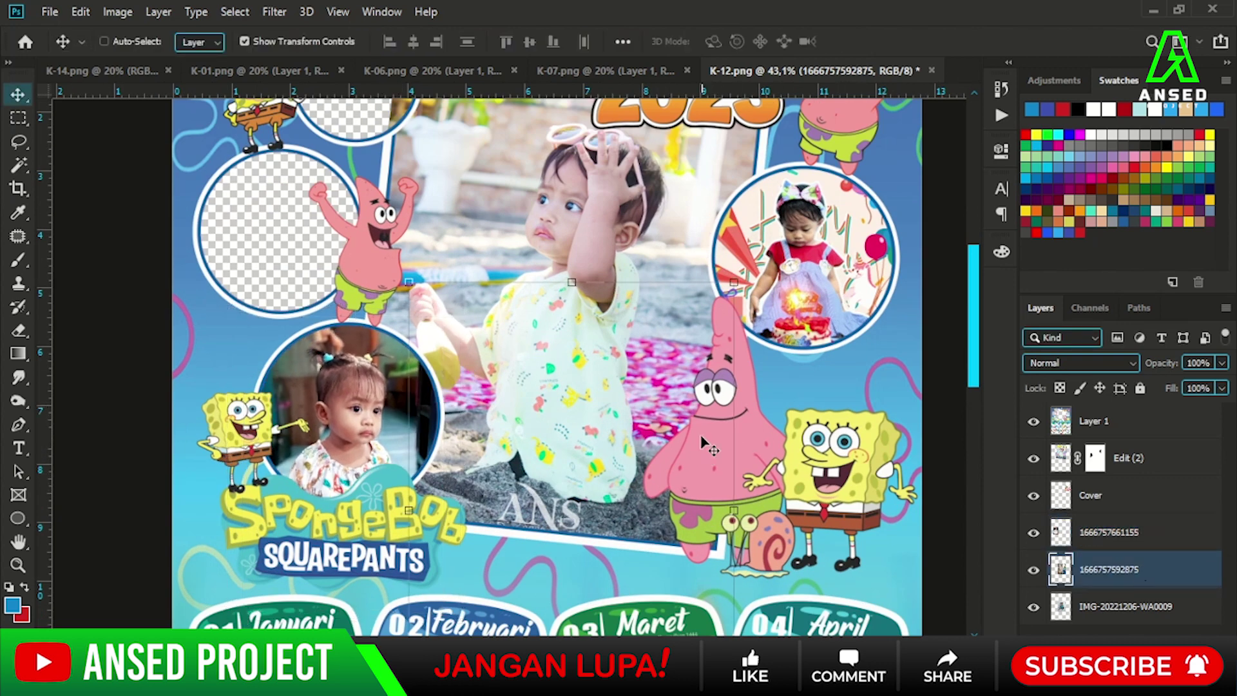
pyautogui.hotkey('ctrl', 't')
pyautogui.moveTo(705, 443)
pyautogui.mouseDown()
pyautogui.moveTo(404, 148)
pyautogui.moveTo(431, 141)
pyautogui.mouseUp()
pyautogui.scroll(3, 432, 141)
pyautogui.moveTo(262, 436); pyautogui.dragTo(351, 273)
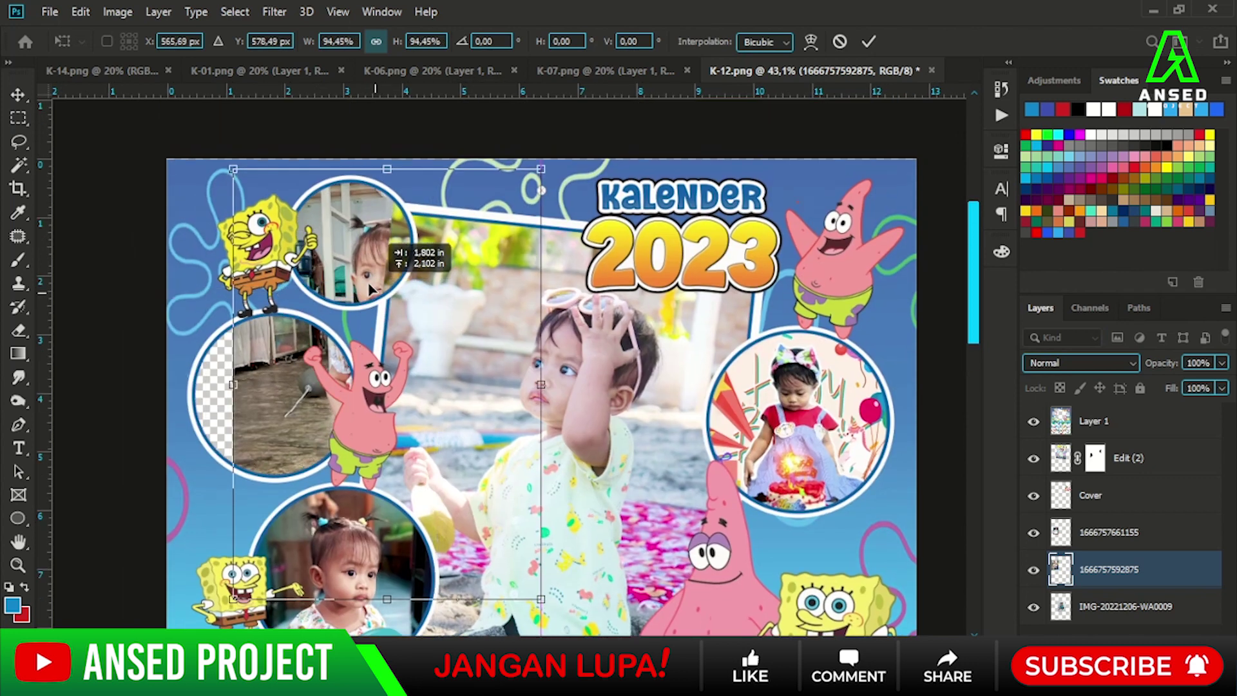
pyautogui.moveTo(515, 145); pyautogui.dragTo(470, 209)
pyautogui.moveTo(438, 336); pyautogui.dragTo(433, 285)
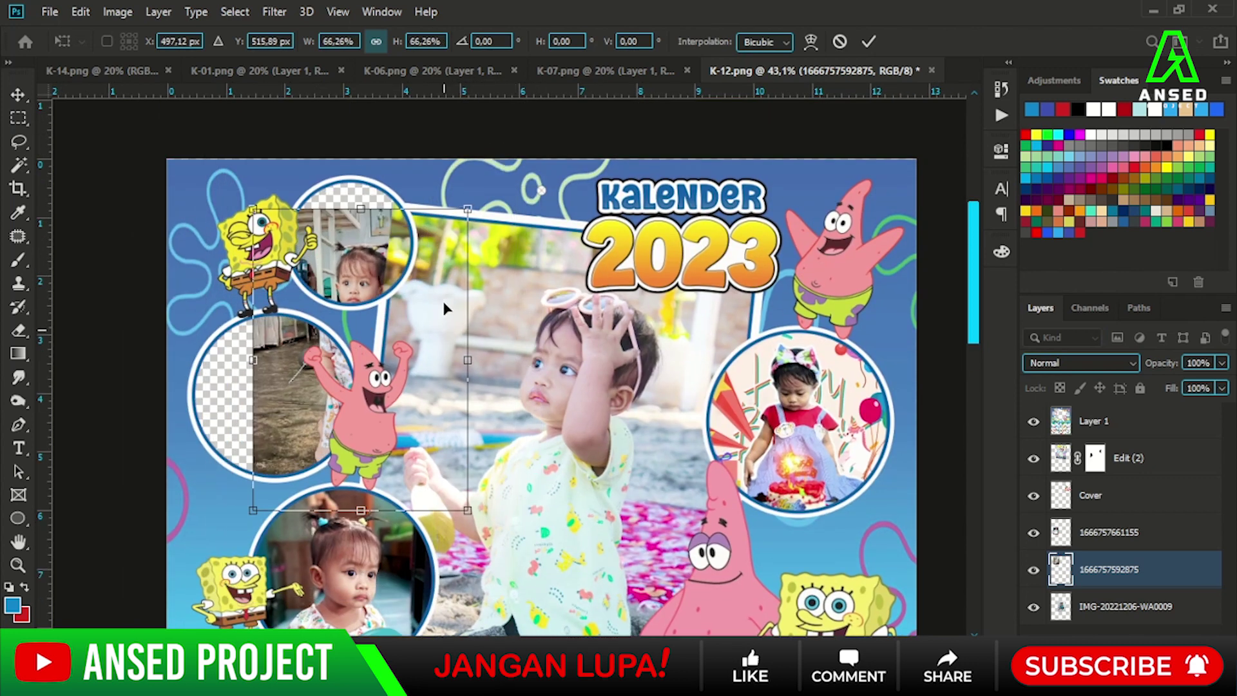
pyautogui.press('Return')
pyautogui.moveTo(703, 299); pyautogui.dragTo(708, 300)
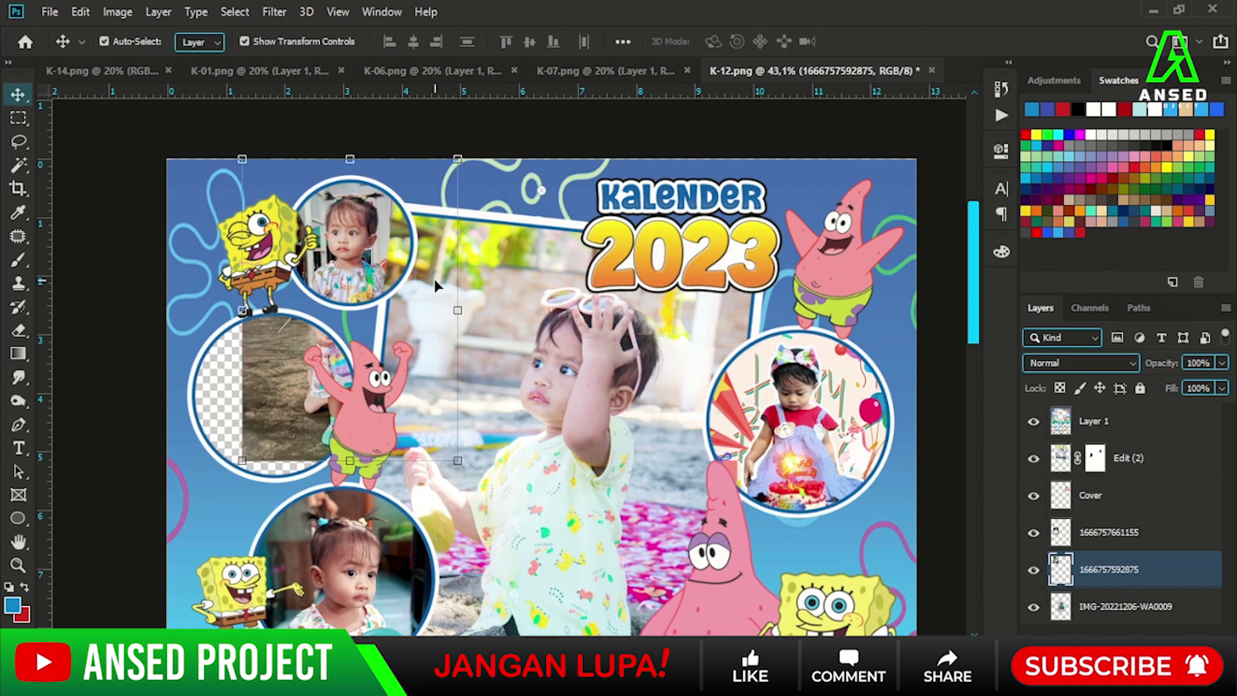
pyautogui.hotkey('ctrl', 'm')
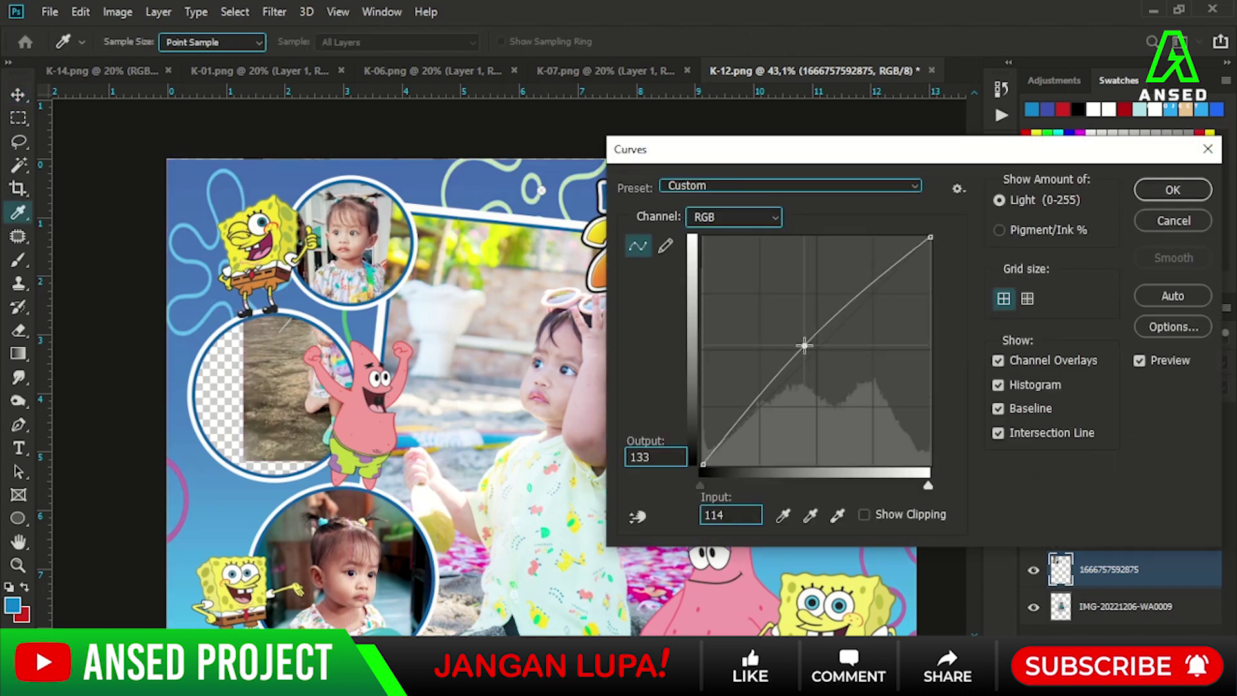
# - Mask the upper-left photo so it no longer spills into the middle-left circle
pyautogui.press('Return')
pyautogui.click(1089, 644)
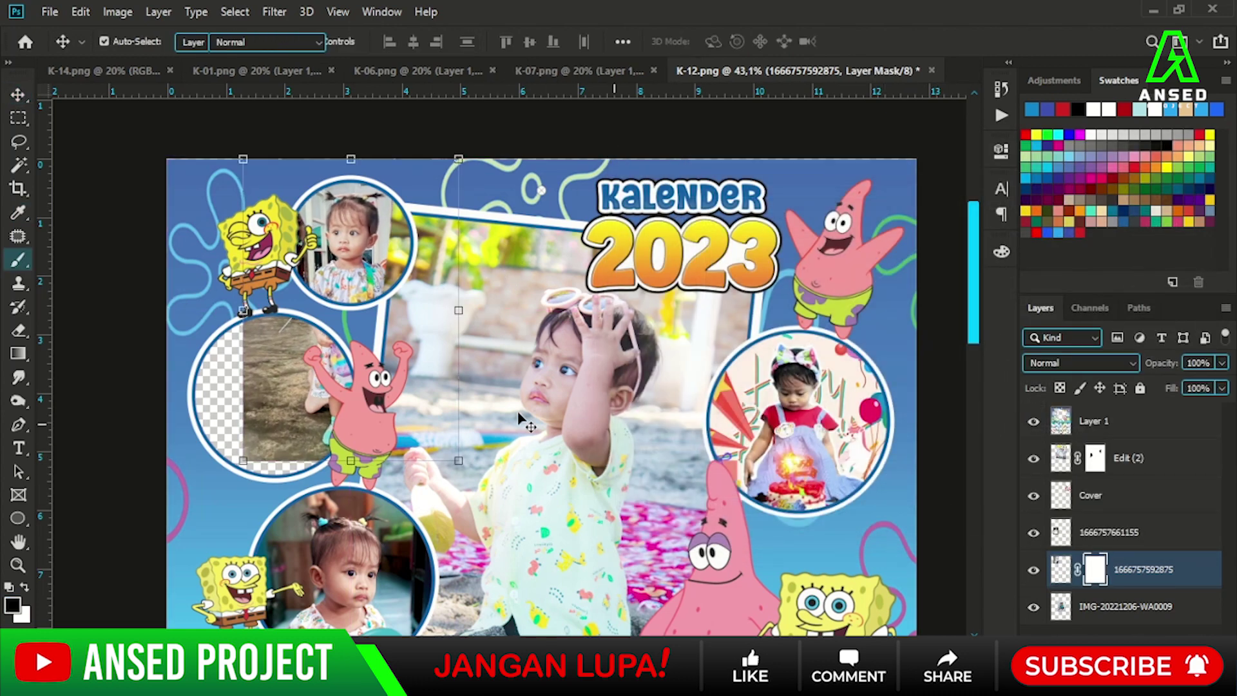
pyautogui.press('b')
pyautogui.scroll(3, 250, 360)
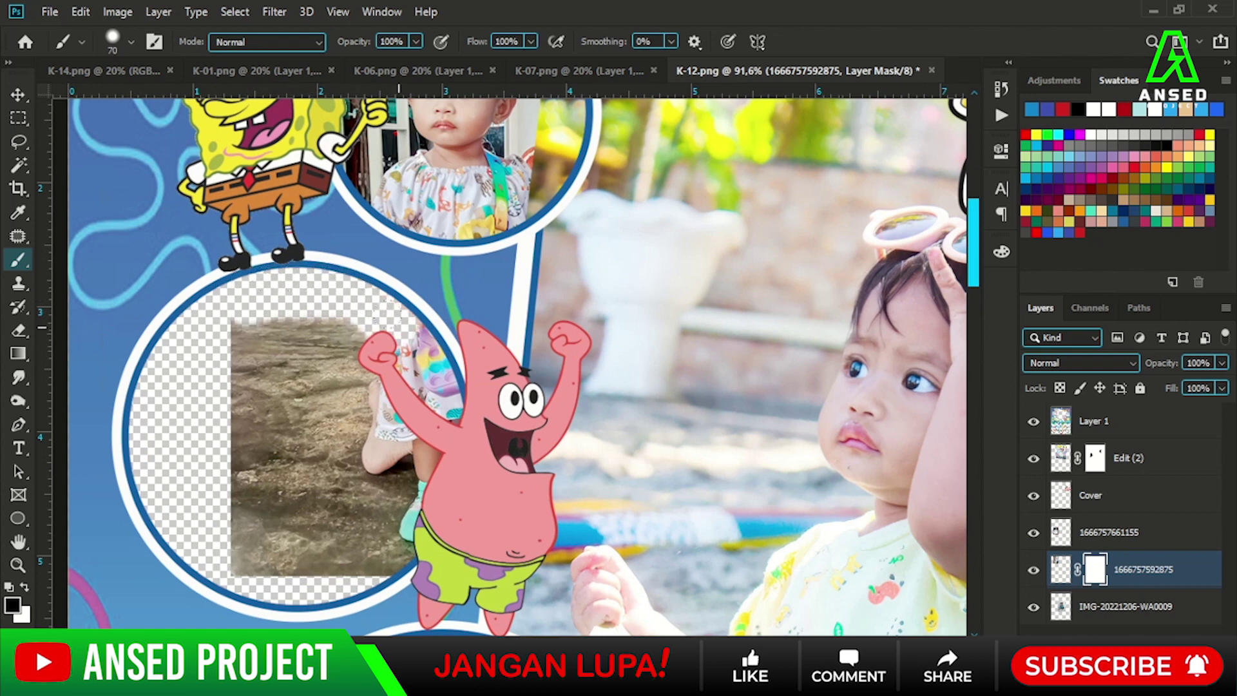
pyautogui.moveTo(362, 549); pyautogui.dragTo(232, 509)
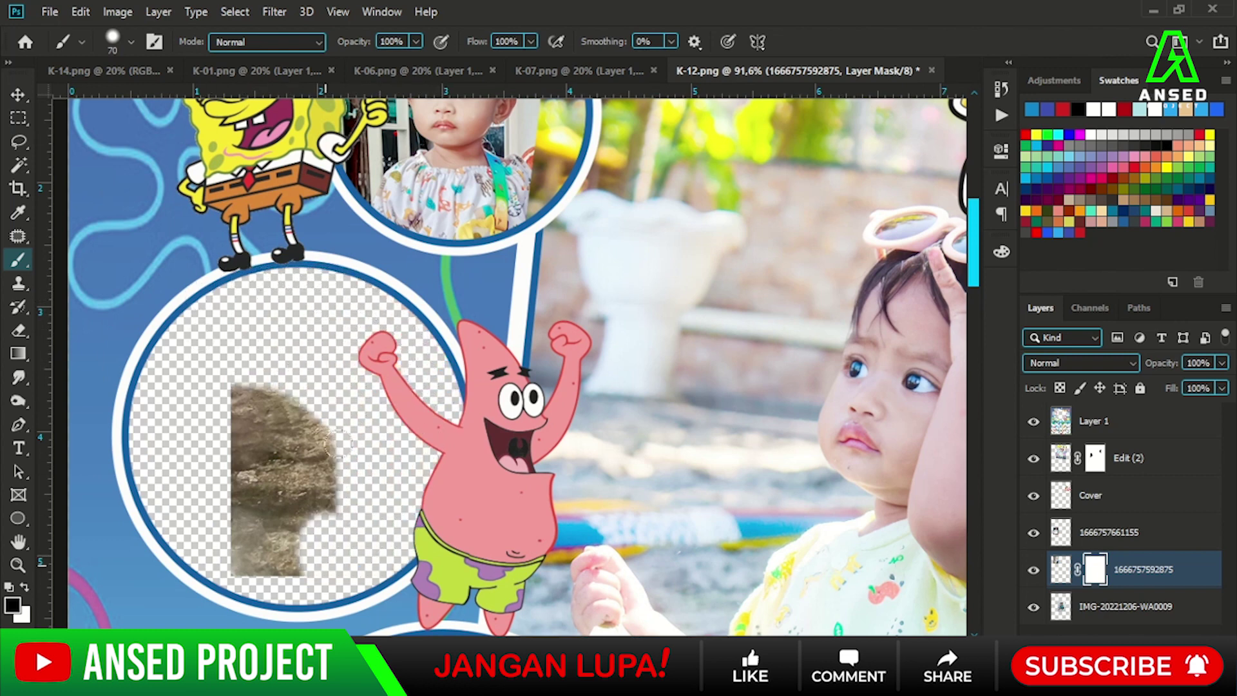
pyautogui.press('v')
pyautogui.hotkey('ctrl', '0')
# - Move and shrink IMG-20221206-WA0009 into the middle-left circle
pyautogui.click(1125, 606)
pyautogui.moveTo(670, 354)
pyautogui.mouseDown()
pyautogui.moveTo(386, 374)
pyautogui.moveTo(396, 301)
pyautogui.mouseUp()
pyautogui.moveTo(519, 251); pyautogui.dragTo(442, 348)
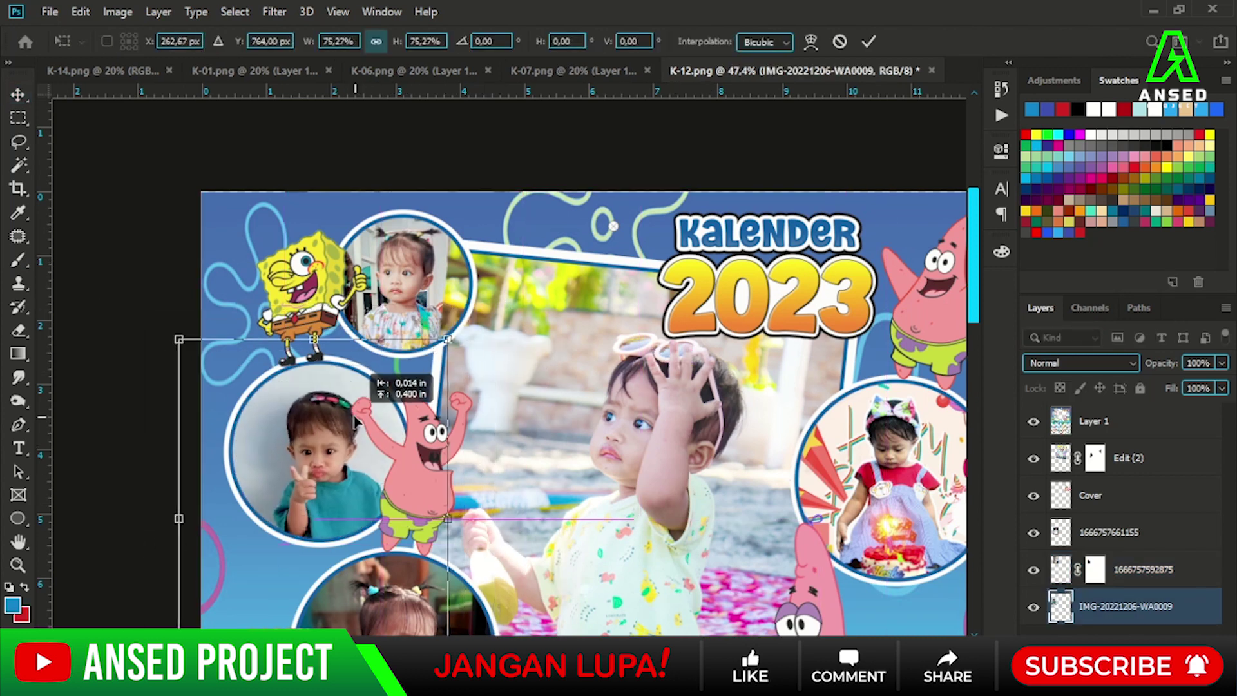
pyautogui.press('Return')
pyautogui.scroll(-3, 693, 412)
pyautogui.scroll(-2, 689, 407)
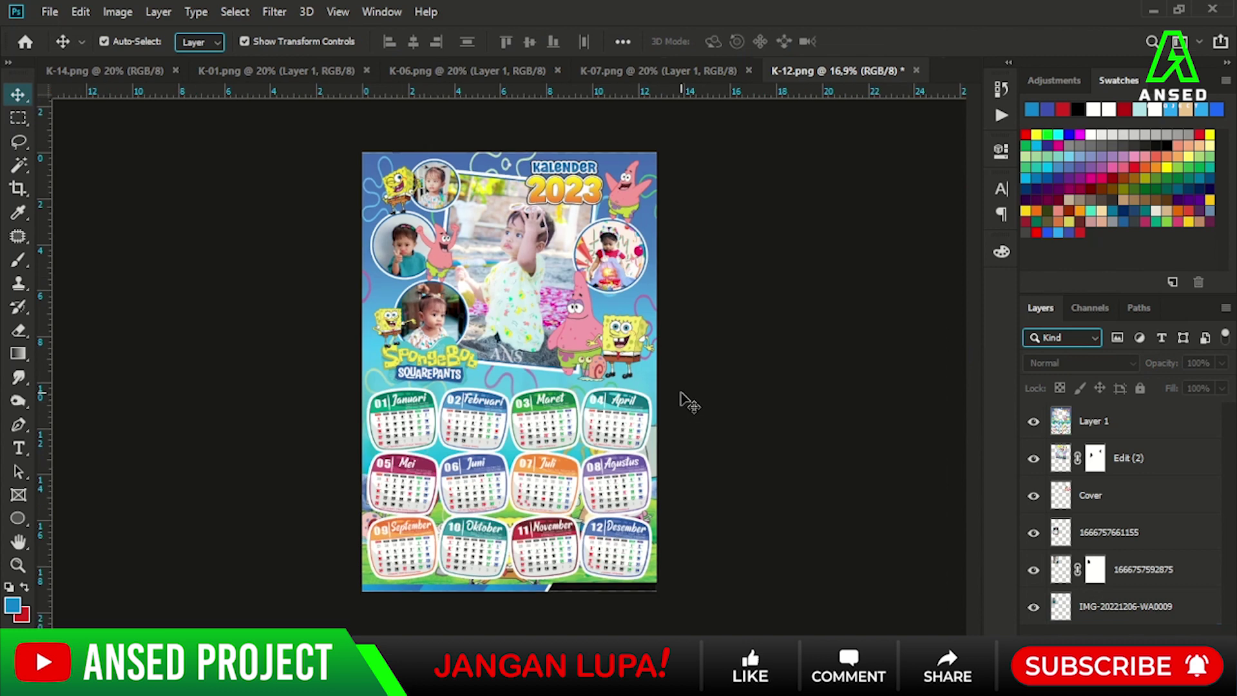
pyautogui.hotkey('ctrl', '0')
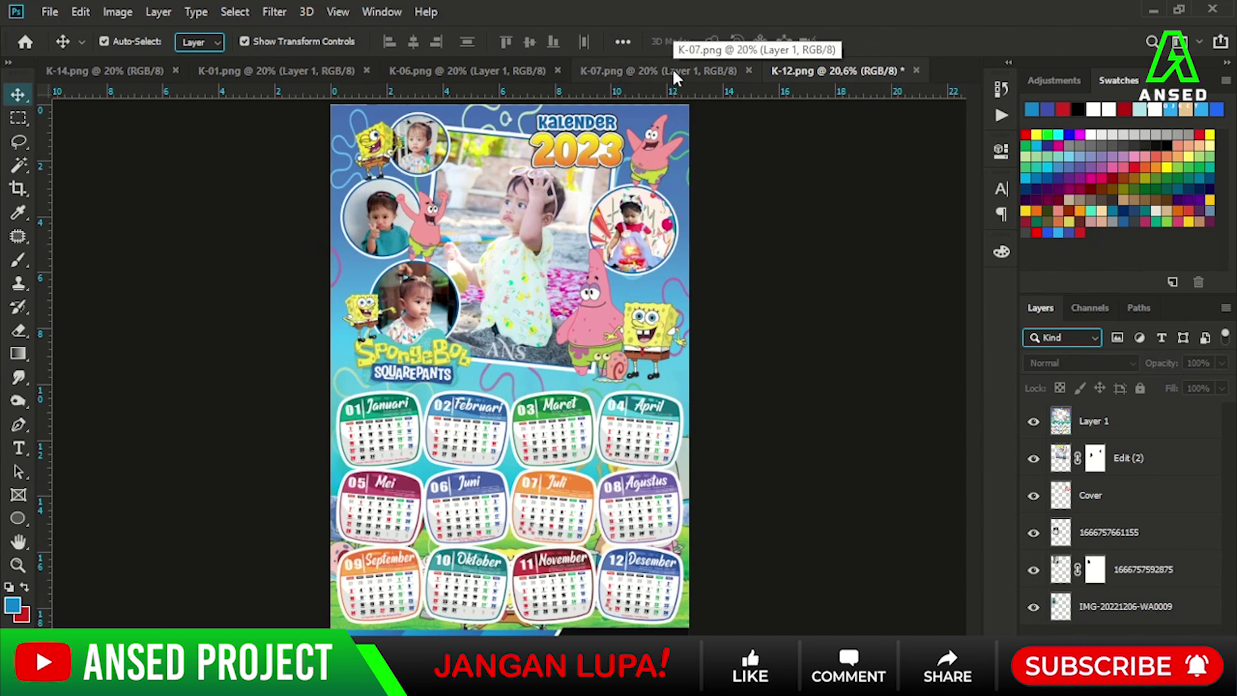
# - Drag three child photos from Explorer onto the My Little Pony calendar
pyautogui.click(674, 72)
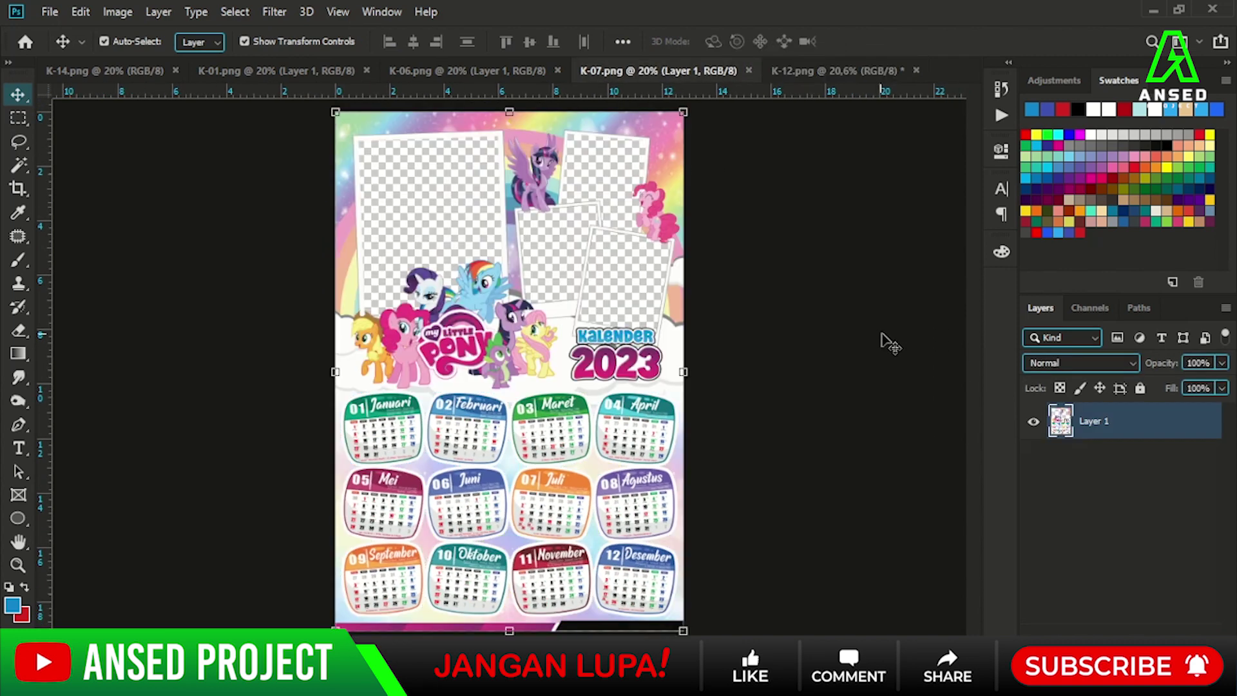
pyautogui.click(234, 609)
pyautogui.click(388, 135)
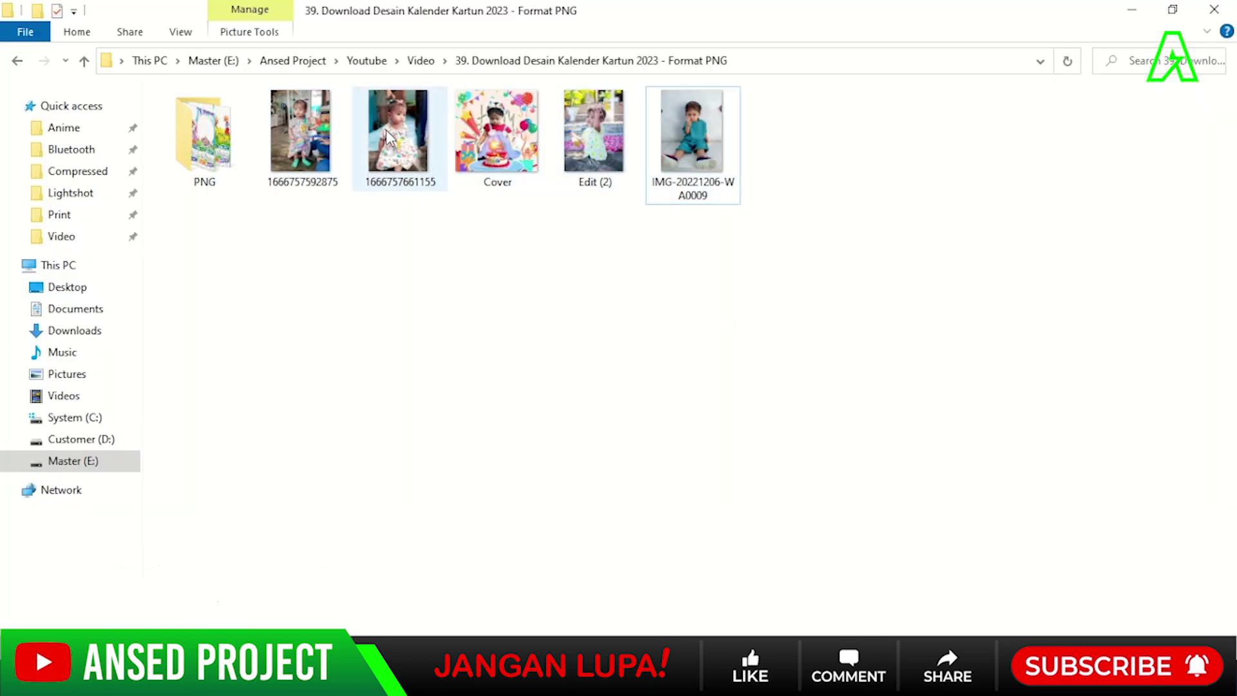
pyautogui.moveTo(692, 132); pyautogui.dragTo(505, 469)
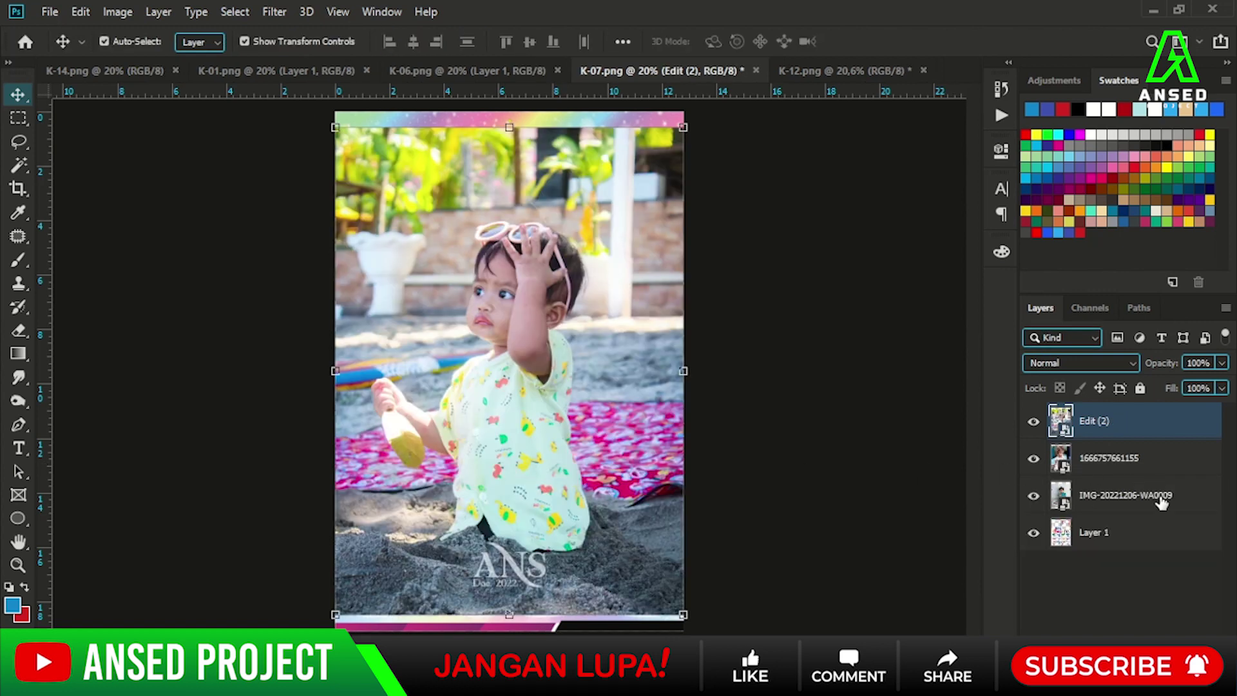
# - Scale the three placed photos down together to about 39%
pyautogui.keyDown('shift'); pyautogui.click(1162, 502); pyautogui.keyUp('shift')
pyautogui.rightClick(1162, 502)
pyautogui.hotkey('ctrl', 't')
pyautogui.moveTo(683, 615); pyautogui.dragTo(576, 465)
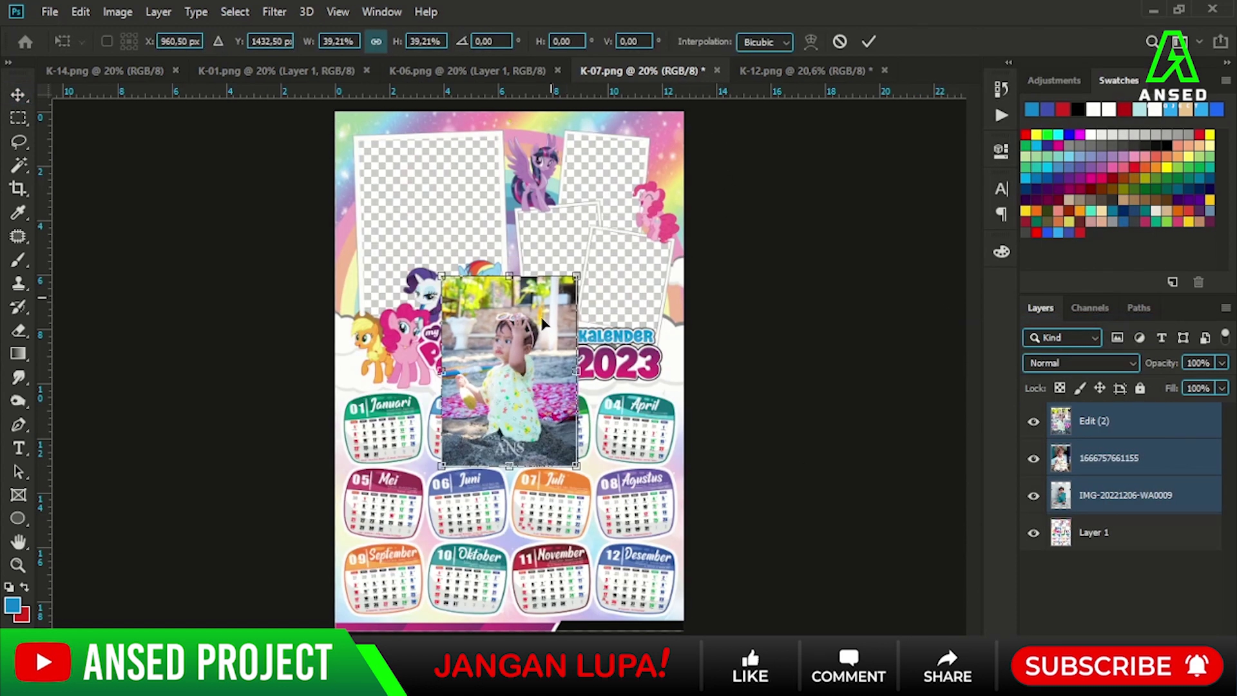
pyautogui.press('Return')
pyautogui.press('Return')
# - Shrink the beach photo to about two-thirds and fit it in the top-right frame
pyautogui.moveTo(562, 333)
pyautogui.mouseDown()
pyautogui.moveTo(562, 219)
pyautogui.moveTo(647, 162)
pyautogui.mouseUp()
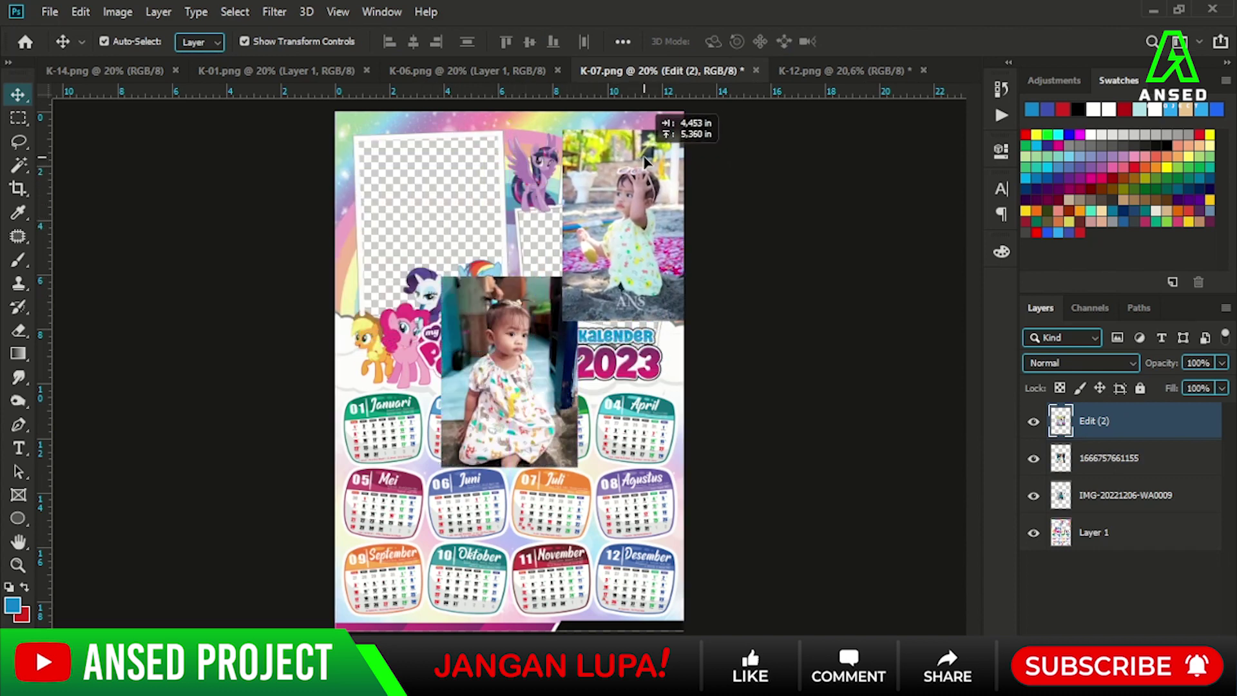
pyautogui.moveTo(698, 320); pyautogui.dragTo(646, 288)
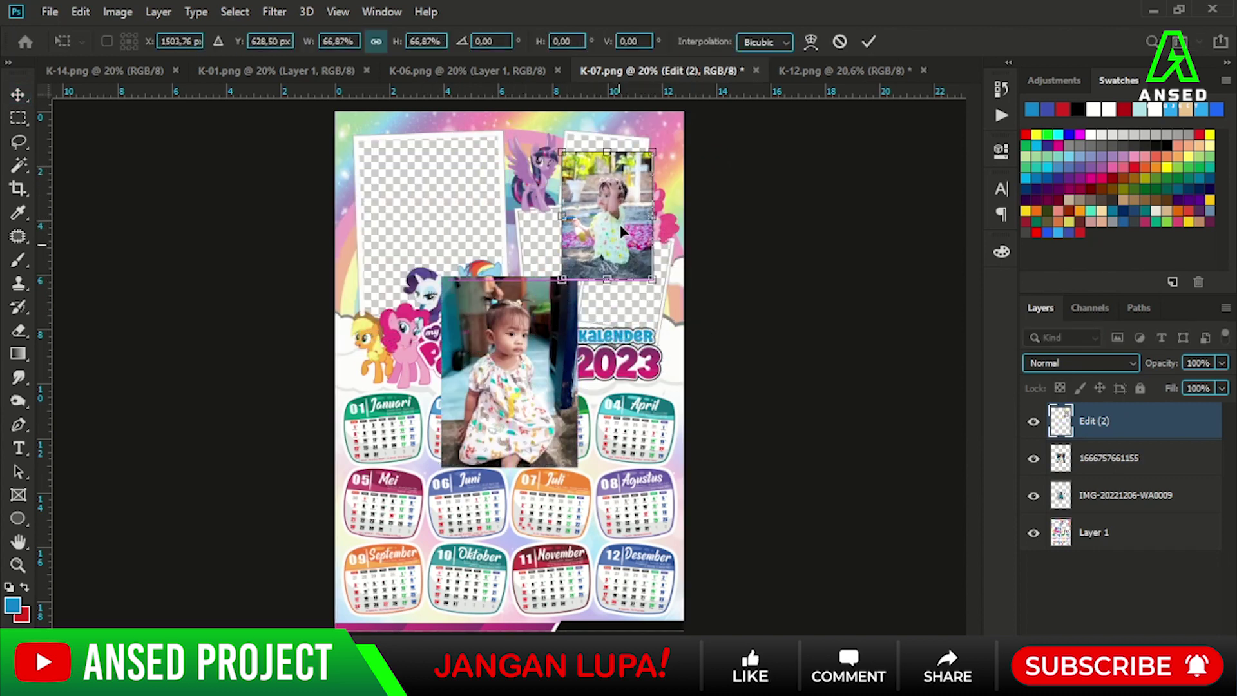
pyautogui.moveTo(622, 243); pyautogui.dragTo(612, 211)
pyautogui.press('Return')
# - Place the girl photo in the large top-left frame and the boy photo in the right frame
pyautogui.moveTo(572, 462)
pyautogui.mouseDown()
pyautogui.moveTo(487, 321)
pyautogui.moveTo(506, 345)
pyautogui.moveTo(668, 322)
pyautogui.mouseUp()
pyautogui.press('Return')
pyautogui.hotkey('ctrl', 't')
pyautogui.moveTo(545, 402); pyautogui.dragTo(574, 384)
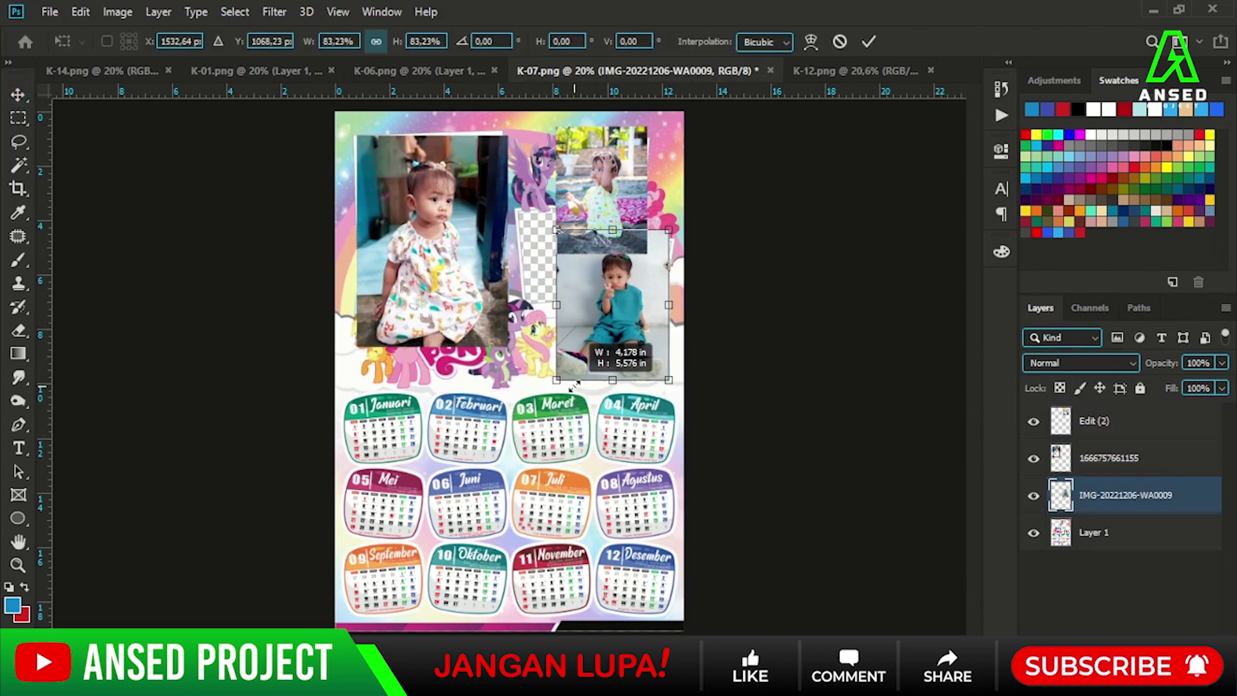
pyautogui.press('Return')
# - Add the Cover photo from Explorer and shrink it into the small middle frame
pyautogui.click(277, 578)
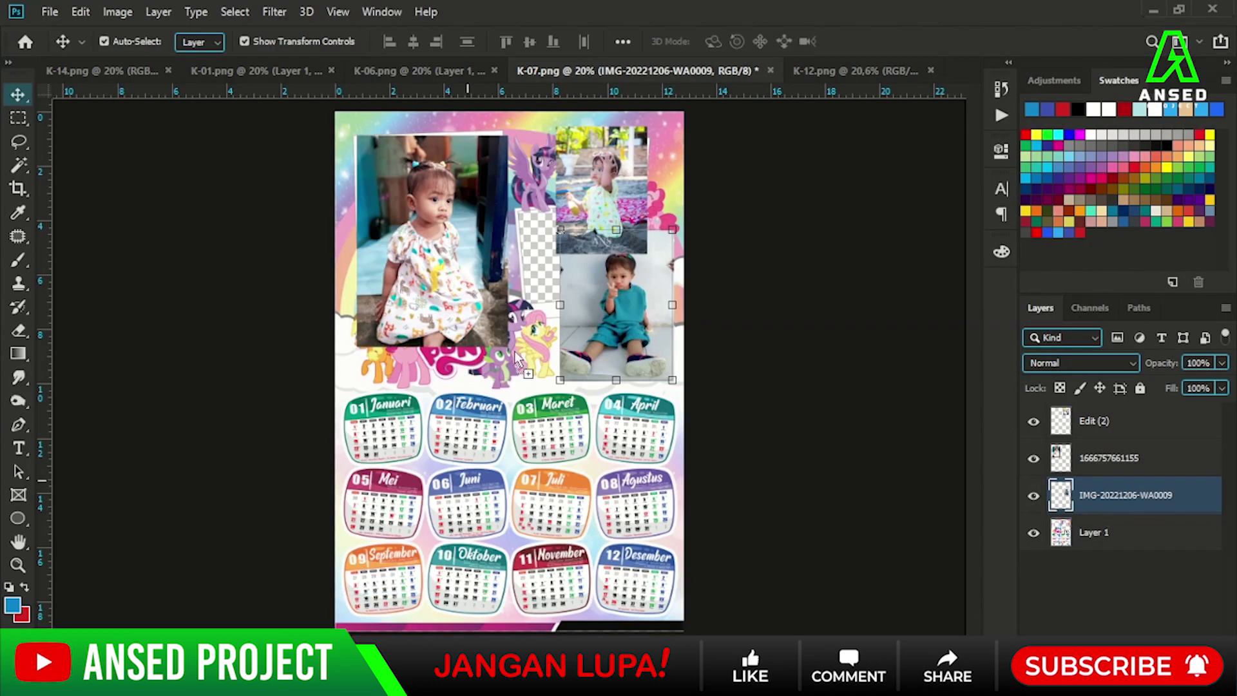
pyautogui.moveTo(502, 152); pyautogui.dragTo(515, 351)
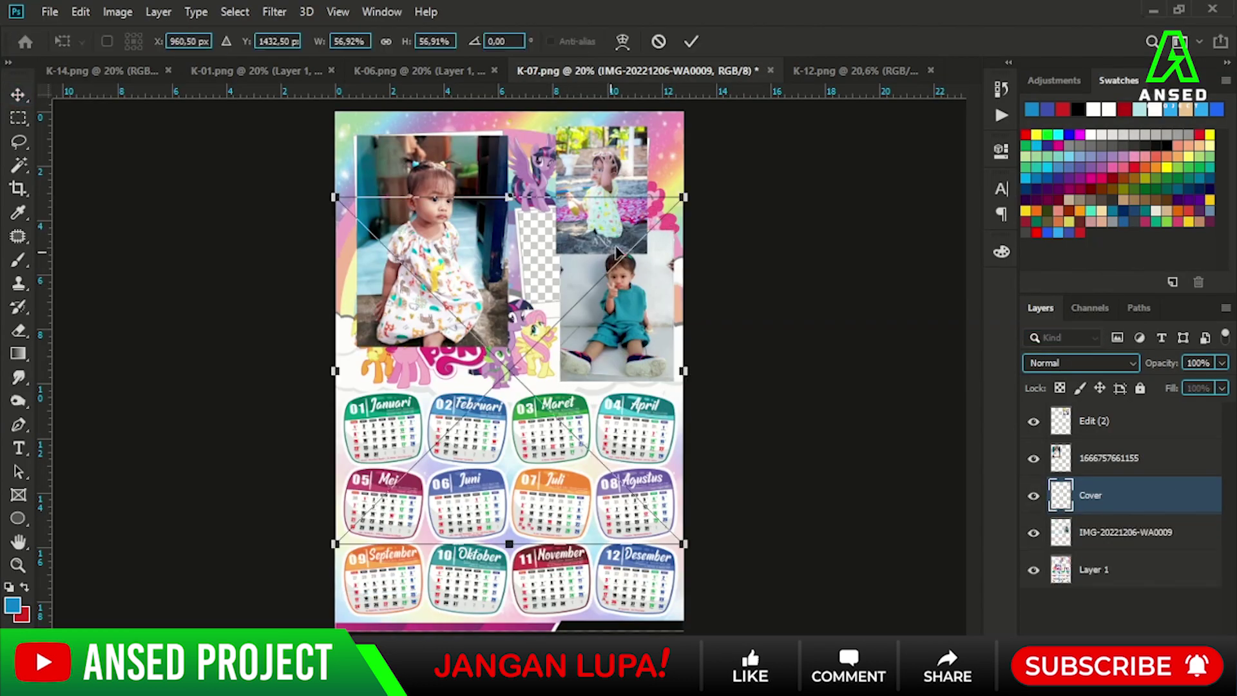
pyautogui.moveTo(677, 205)
pyautogui.mouseDown()
pyautogui.moveTo(599, 271)
pyautogui.moveTo(554, 257)
pyautogui.mouseUp()
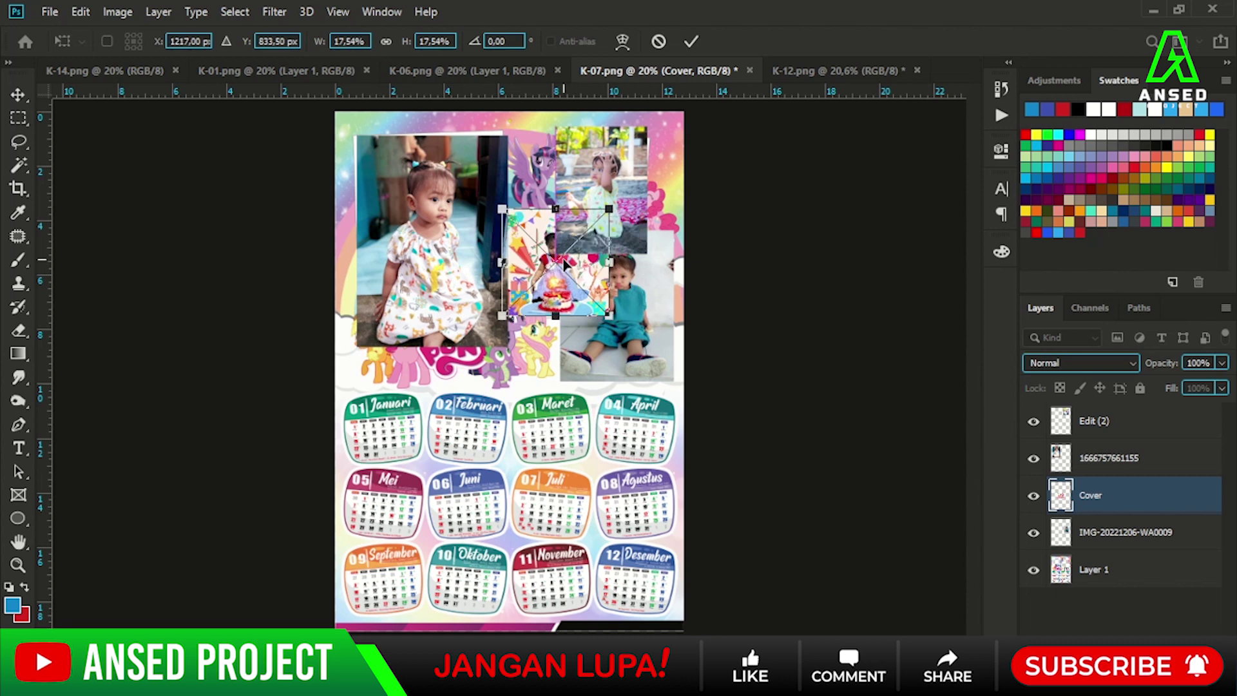
pyautogui.press('Return')
# - Rasterize the Cover layer and move the calendar artwork layer above the photos
pyautogui.rightClick(1096, 495)
pyautogui.click(969, 323)
pyautogui.moveTo(1096, 570); pyautogui.dragTo(1102, 418)
pyautogui.scroll(2, 440, 205)
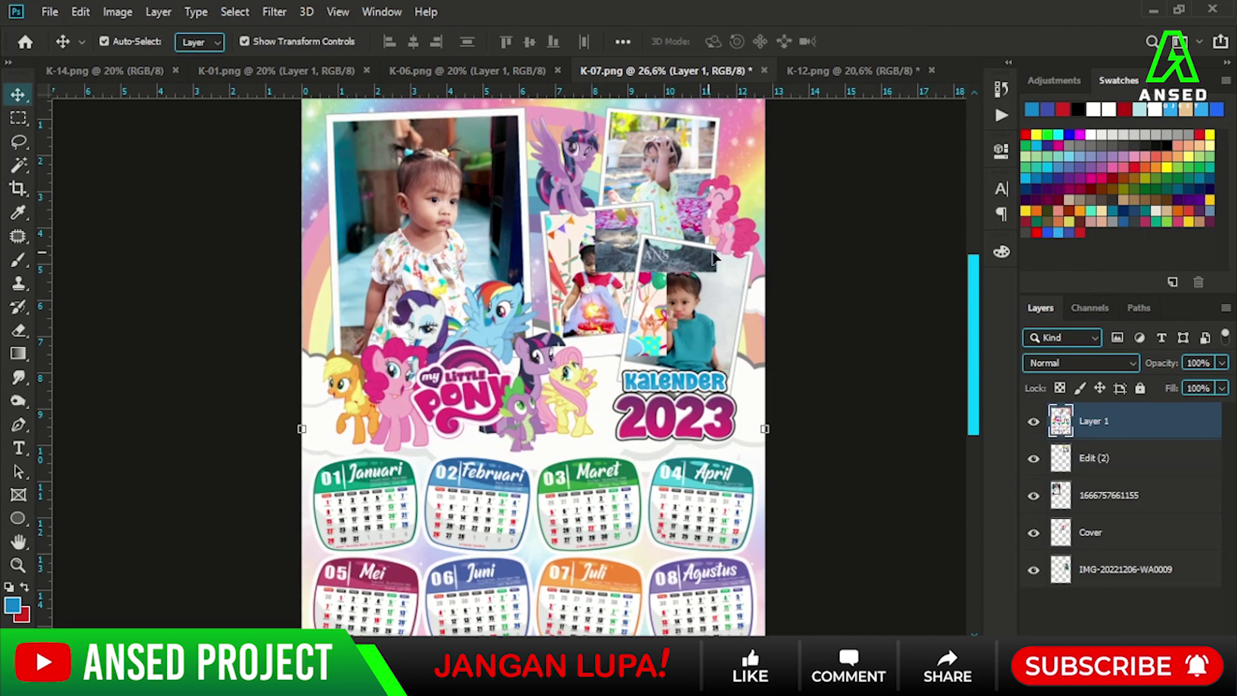
# - Trace a pen path on Edit (2) and delete the sand photo inside it
pyautogui.click(674, 162)
pyautogui.scroll(1, 673, 161)
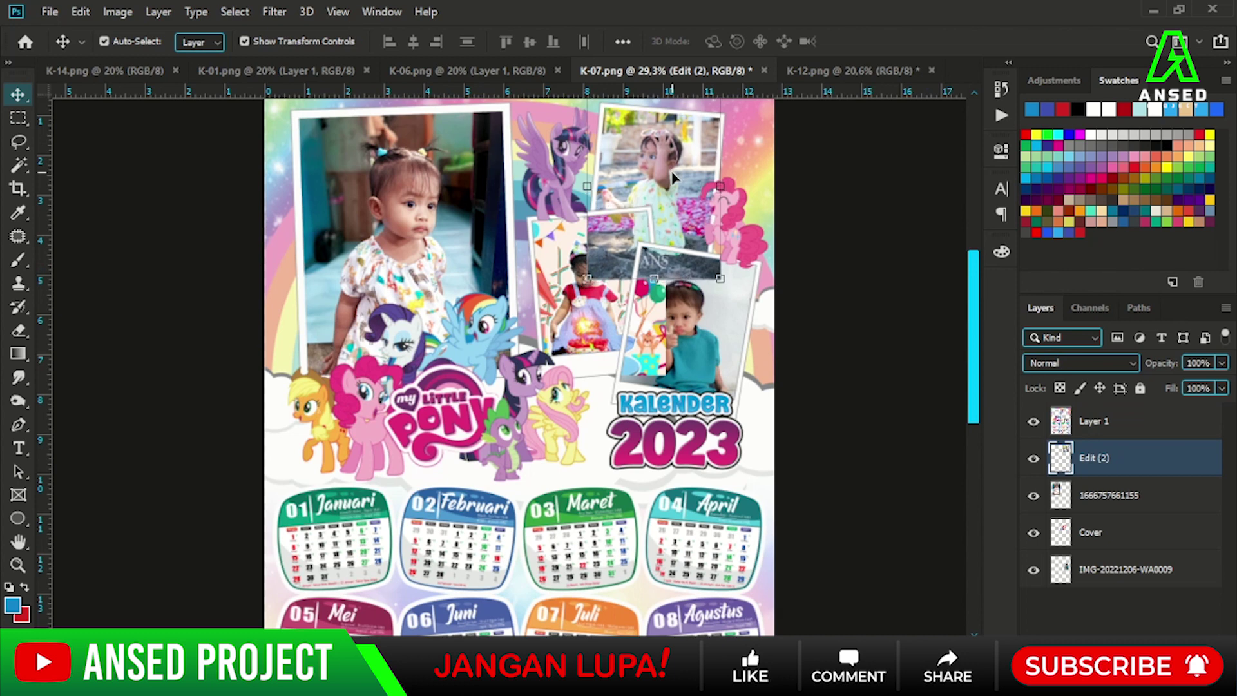
pyautogui.scroll(2, 630, 250)
pyautogui.scroll(2, 620, 217)
pyautogui.scroll(1, 516, 205)
pyautogui.press('p')
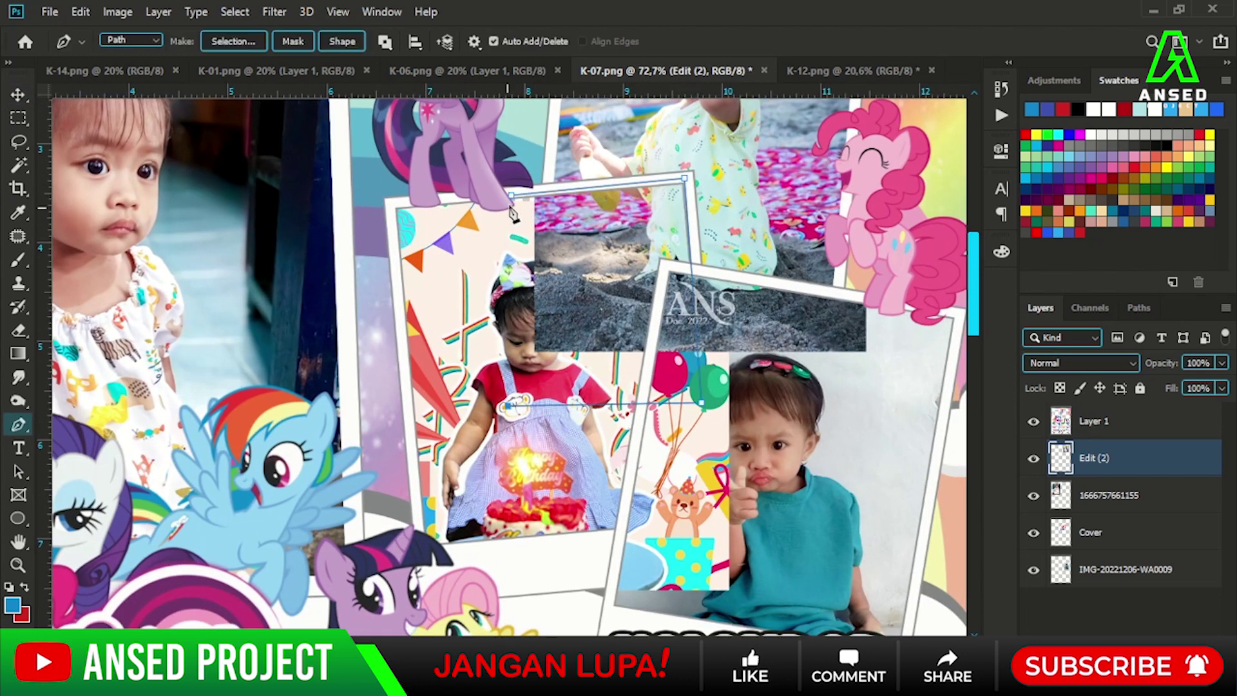
pyautogui.rightClick(588, 276)
pyautogui.click(644, 330)
pyautogui.press('Return')
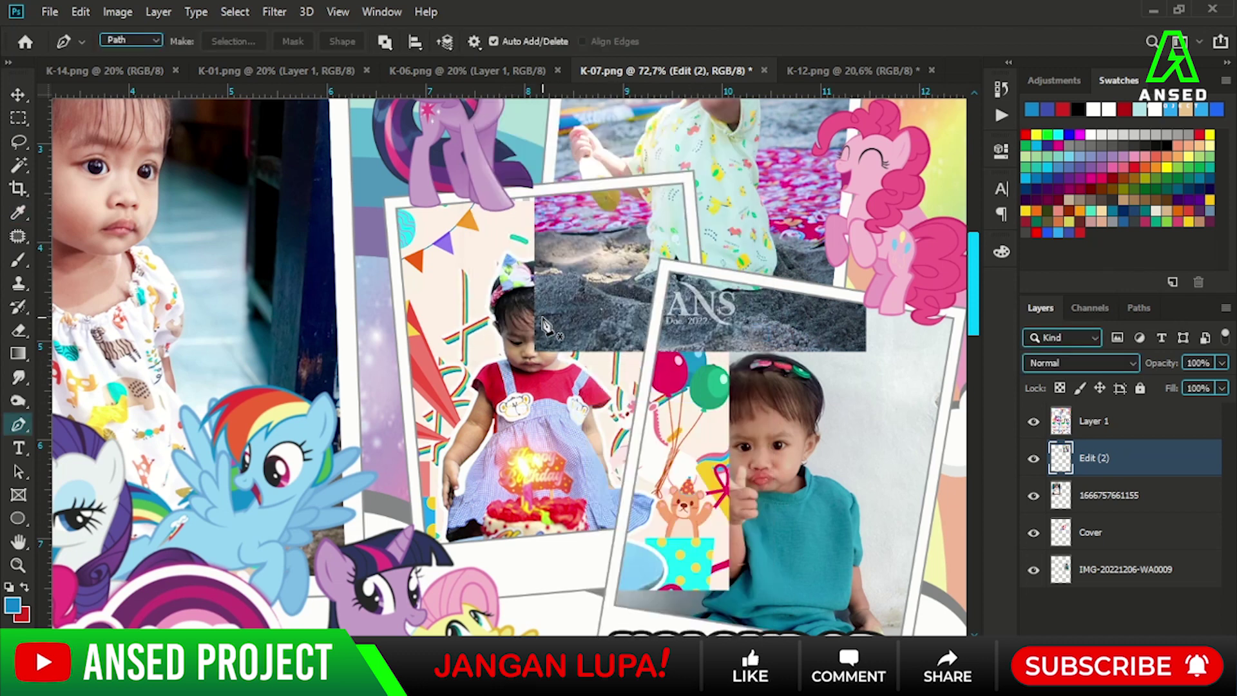
pyautogui.press('Delete')
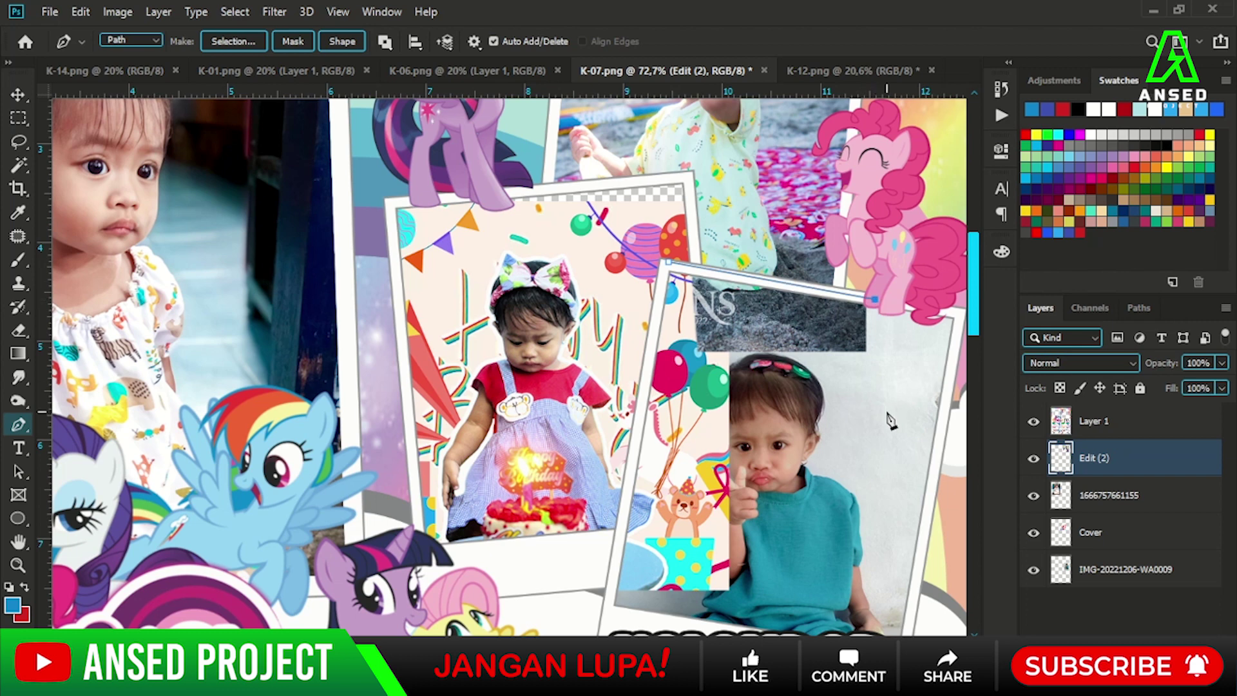
# - Close a second path around the remaining overlap, delete it, and deselect
pyautogui.click(673, 265)
pyautogui.rightClick(711, 247)
pyautogui.click(748, 330)
pyautogui.press('Return')
pyautogui.press('Delete')
pyautogui.hotkey('ctrl', 'd')
# - Select the birthday Cover photo layer and nudge it slightly into place
pyautogui.press('v')
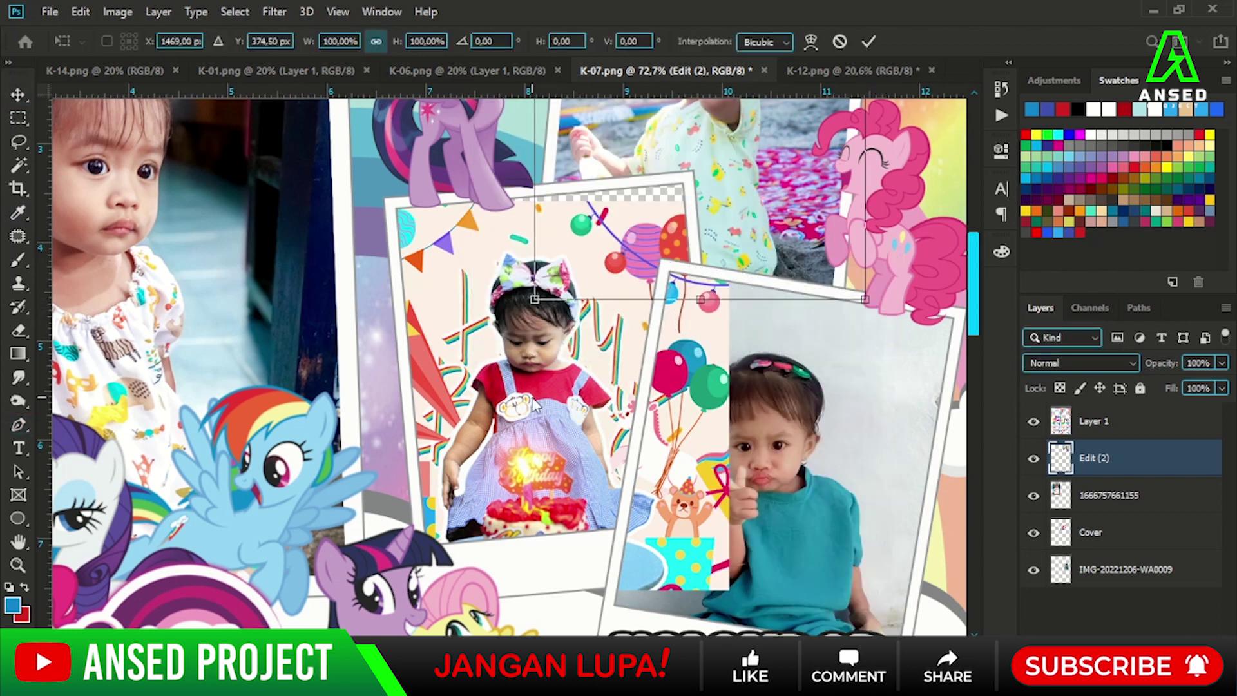
pyautogui.click(540, 419)
pyautogui.moveTo(540, 419); pyautogui.dragTo(545, 425)
pyautogui.hotkey('ctrl', 't')
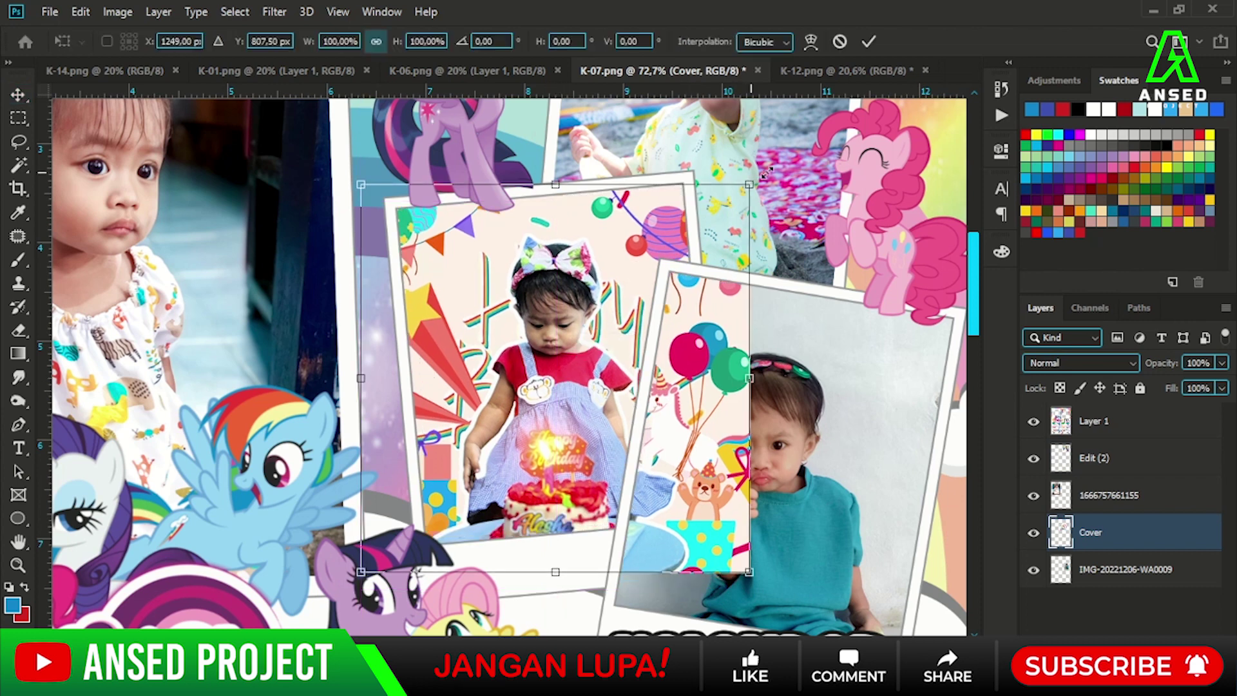
# - Enlarge the birthday photo to about 109% and commit the resize
pyautogui.moveTo(732, 201); pyautogui.dragTo(766, 167)
pyautogui.press('Return')
pyautogui.click(851, 454)
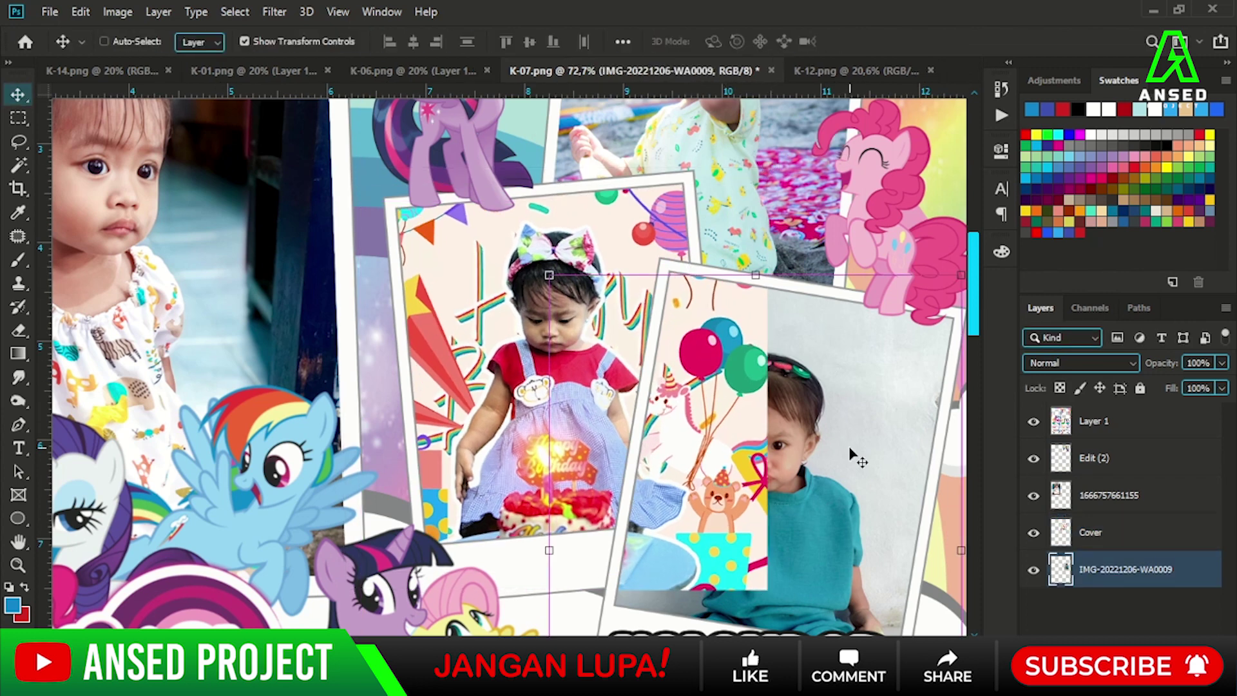
pyautogui.click(728, 427)
pyautogui.scroll(-3, 728, 426)
pyautogui.click(802, 467)
# - Trace and cut away the Cover birthday photo where it overlaps the right frame
pyautogui.click(556, 419)
pyautogui.press('p')
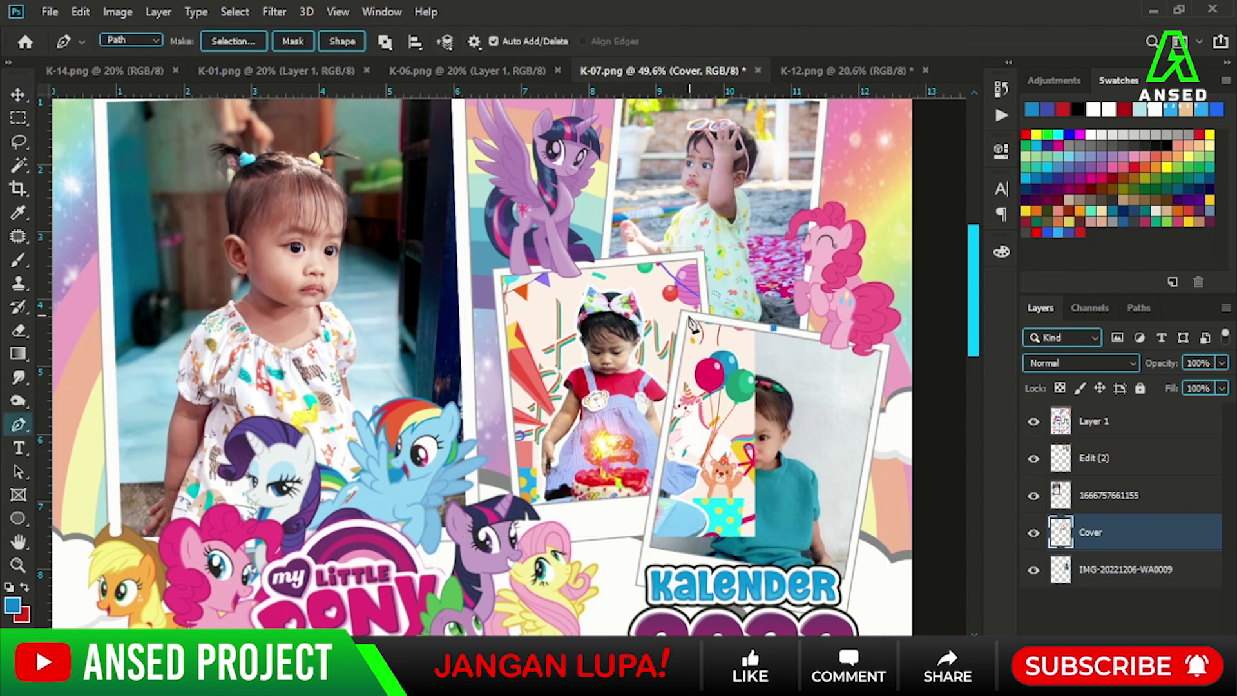
pyautogui.rightClick(720, 381)
pyautogui.click(801, 329)
pyautogui.press('Return')
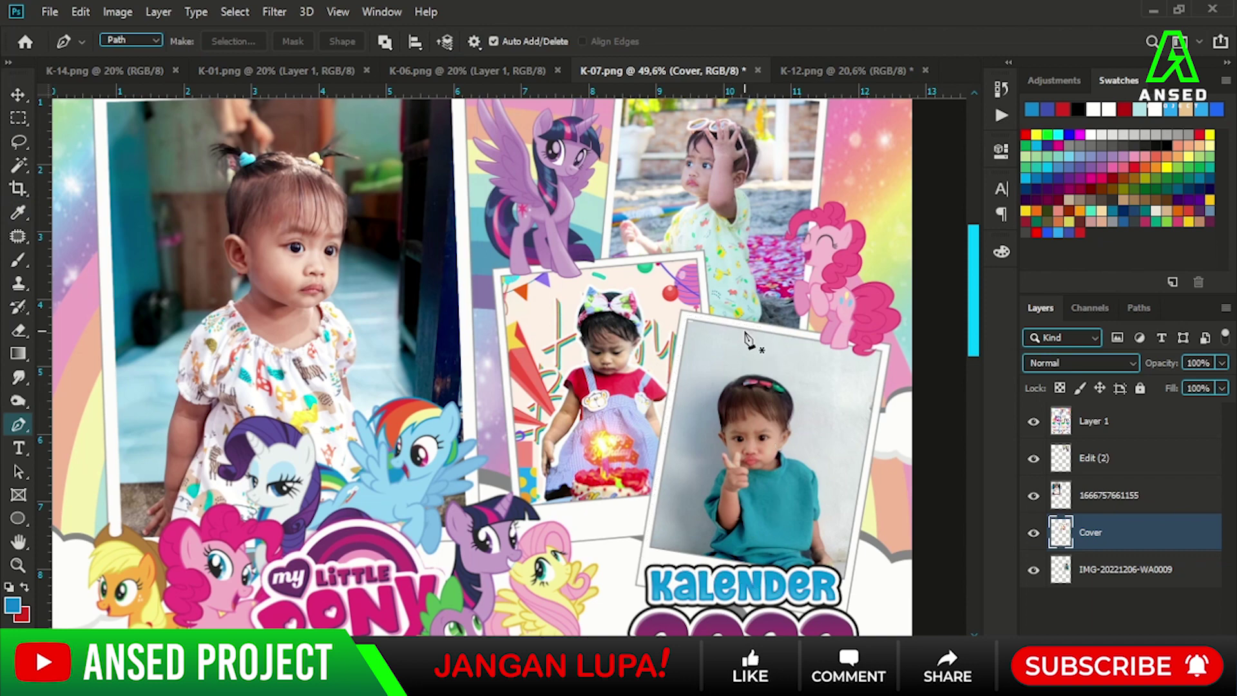
pyautogui.press('v')
# - Move the teal-shirt photo up in the right frame and fit the calendar on screen
pyautogui.moveTo(815, 467); pyautogui.dragTo(815, 451)
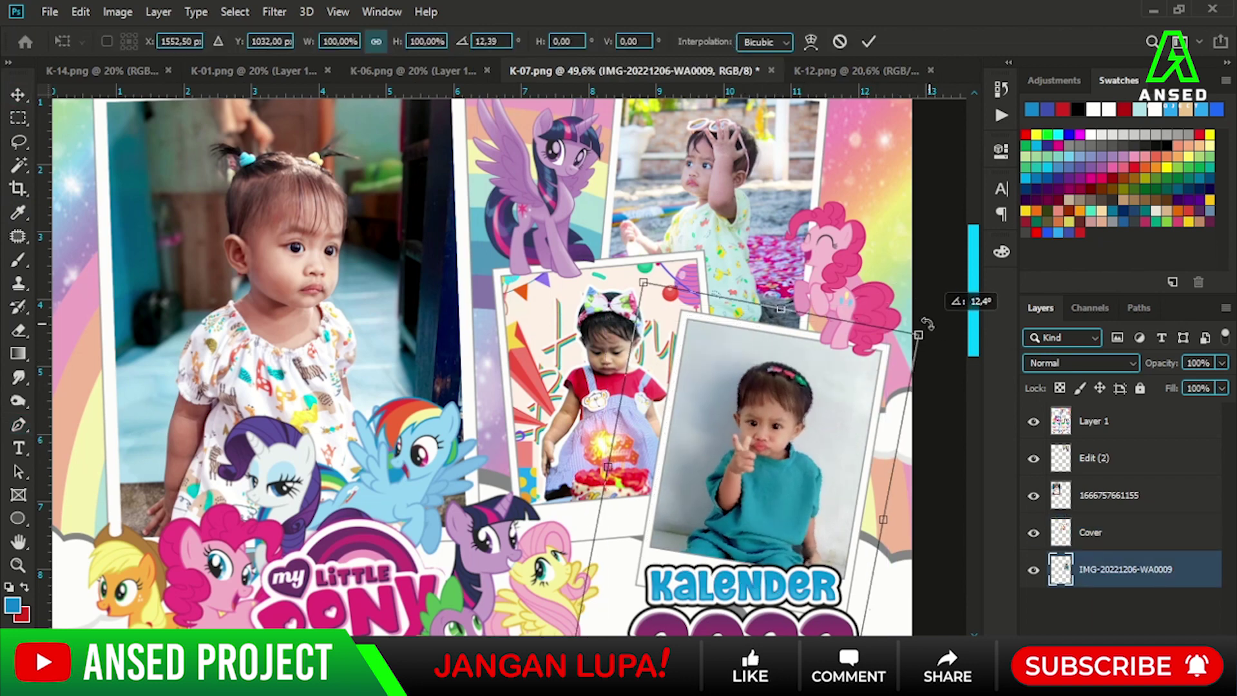
pyautogui.keyDown('alt'); pyautogui.scroll(-3, 909, 308); pyautogui.keyUp('alt')
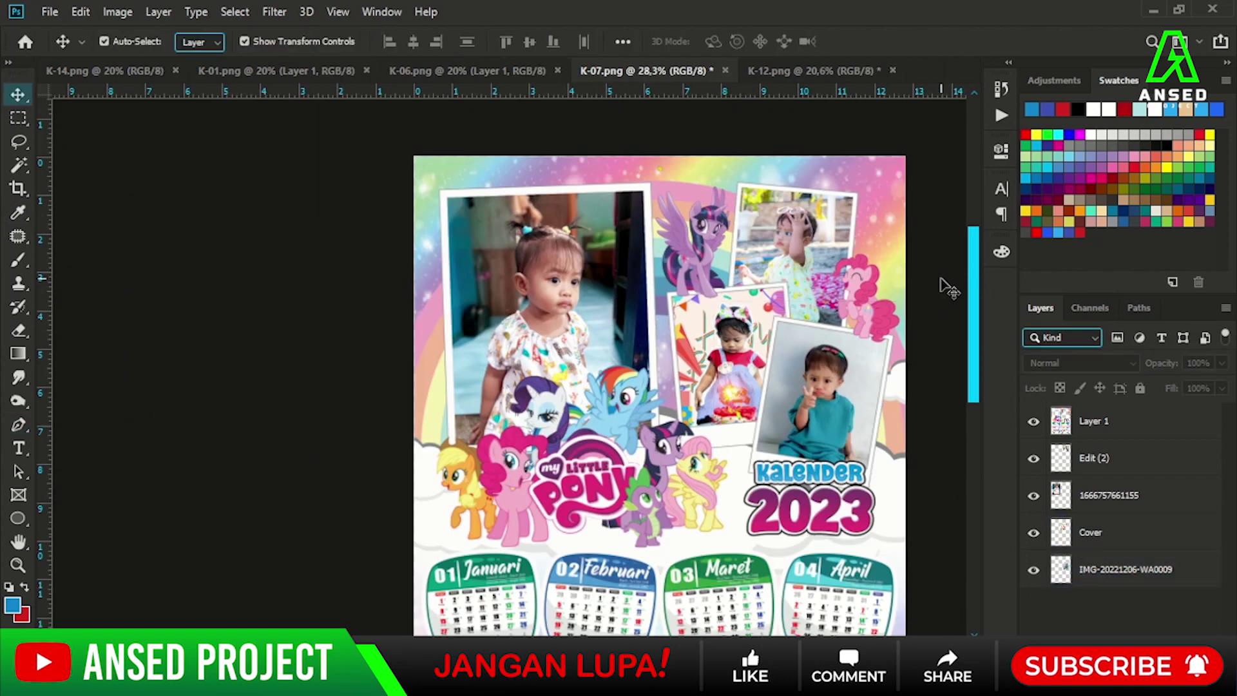
pyautogui.click(947, 288)
pyautogui.hotkey('ctrl', '0')
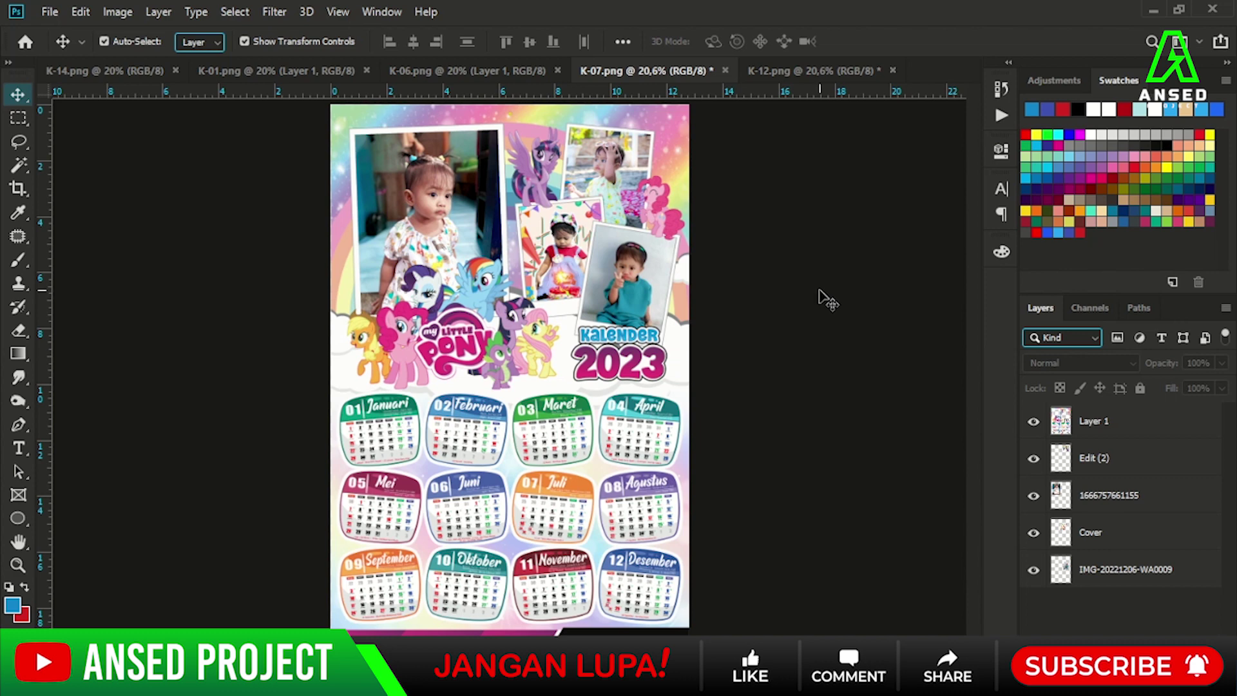
pyautogui.click(496, 75)
pyautogui.click(754, 314)
pyautogui.click(269, 576)
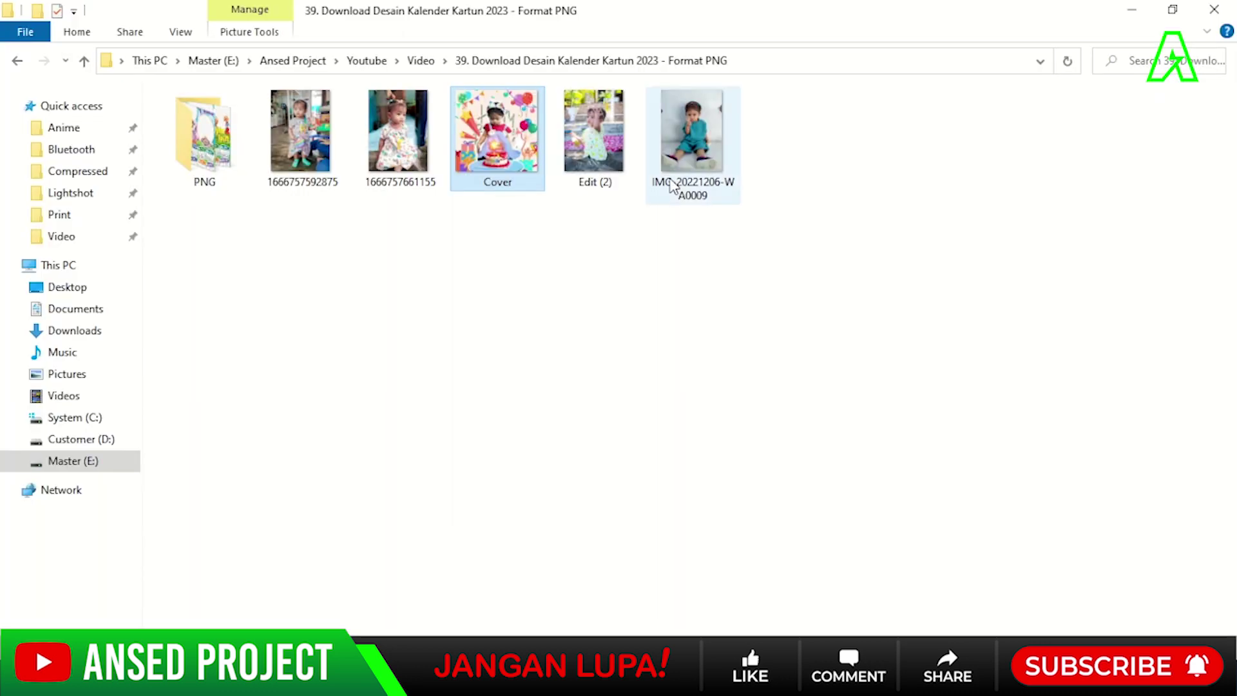
pyautogui.click(609, 137)
pyautogui.keyDown('ctrl'); pyautogui.click(398, 135); pyautogui.keyUp('ctrl')
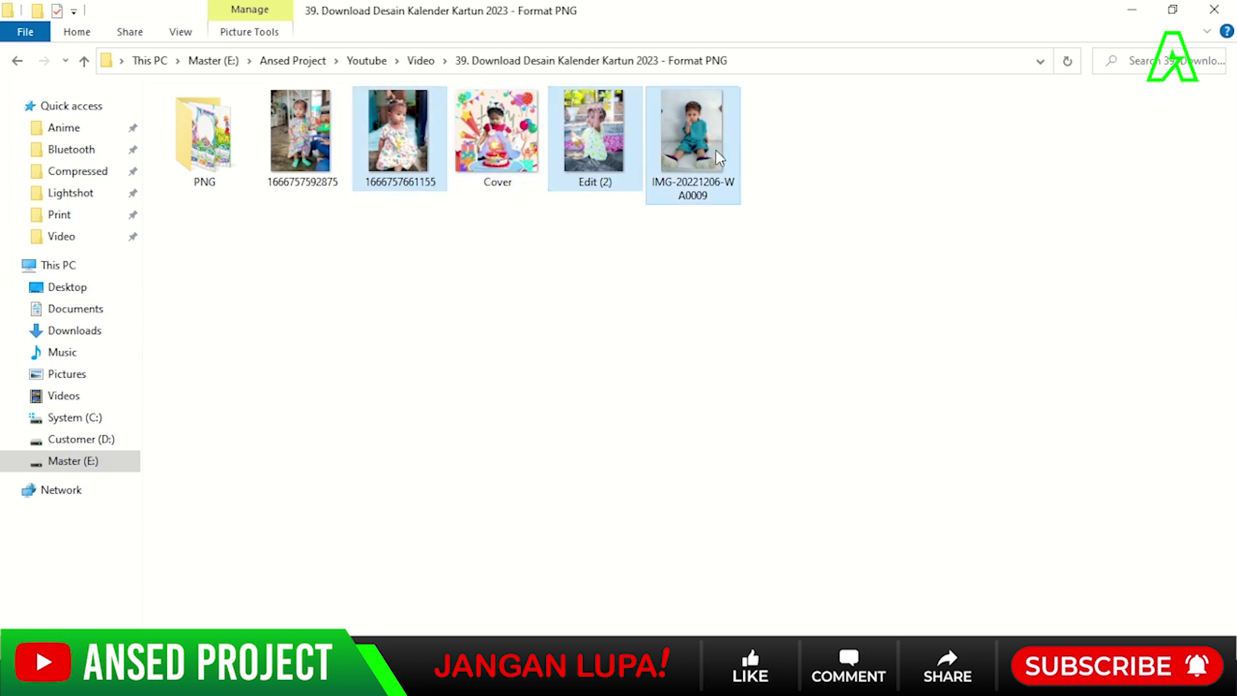
pyautogui.click(300, 136)
pyautogui.keyDown('ctrl'); pyautogui.click(593, 135); pyautogui.keyUp('ctrl')
pyautogui.moveTo(687, 164); pyautogui.dragTo(468, 462)
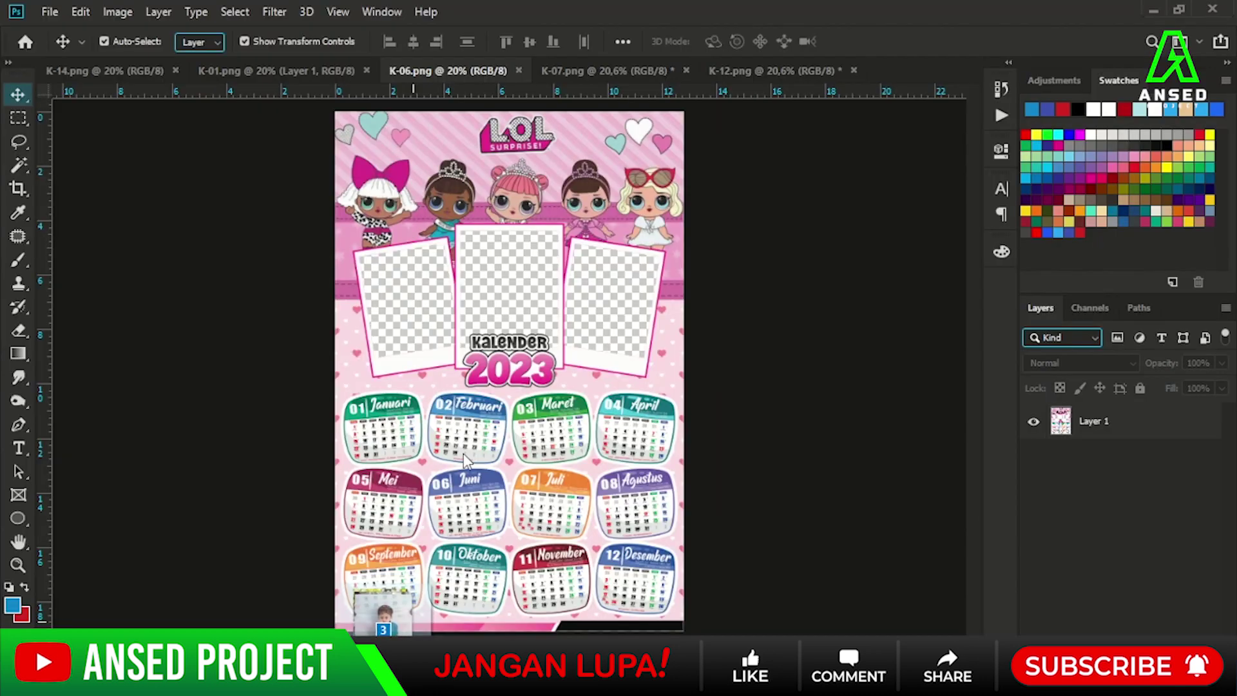
# - Commit the three placed photos and shrink them together to about 60%
pyautogui.press('Return')
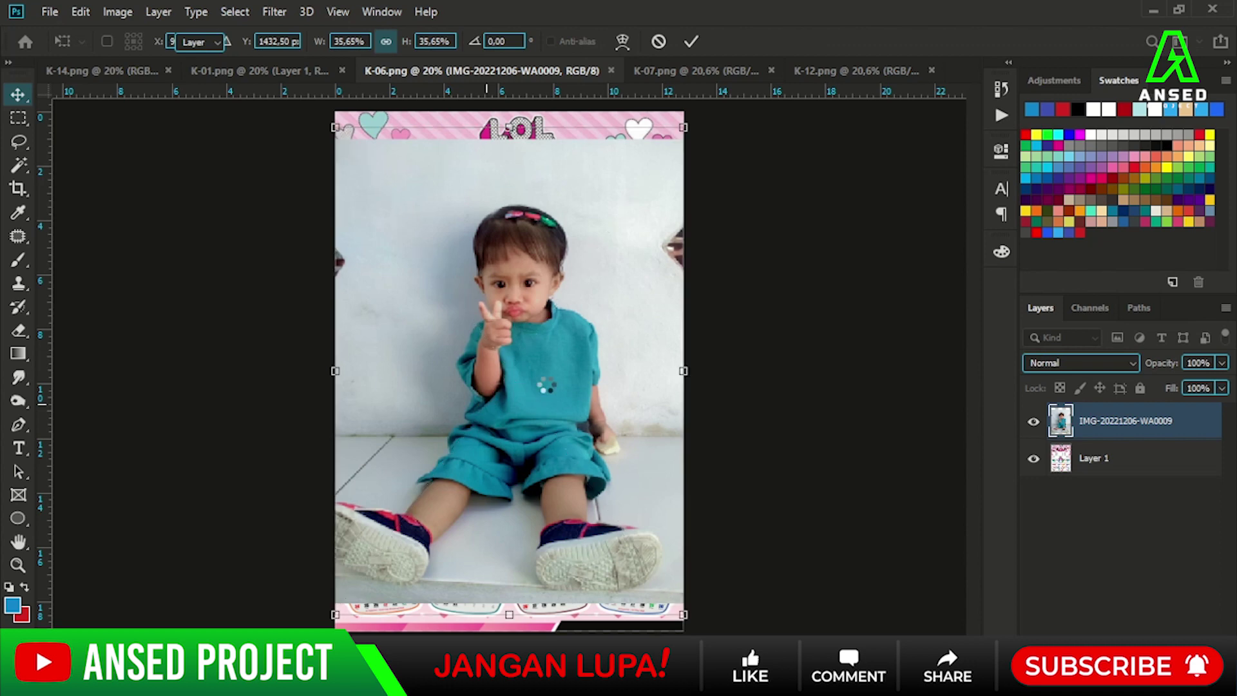
pyautogui.press('Return')
pyautogui.press('Return')
pyautogui.keyDown('shift'); pyautogui.click(1140, 511); pyautogui.keyUp('shift')
pyautogui.rightClick(1138, 500)
pyautogui.click(928, 322)
pyautogui.hotkey('ctrl', 't')
pyautogui.moveTo(683, 127)
pyautogui.mouseDown()
pyautogui.moveTo(608, 231)
pyautogui.moveTo(561, 264)
pyautogui.mouseUp()
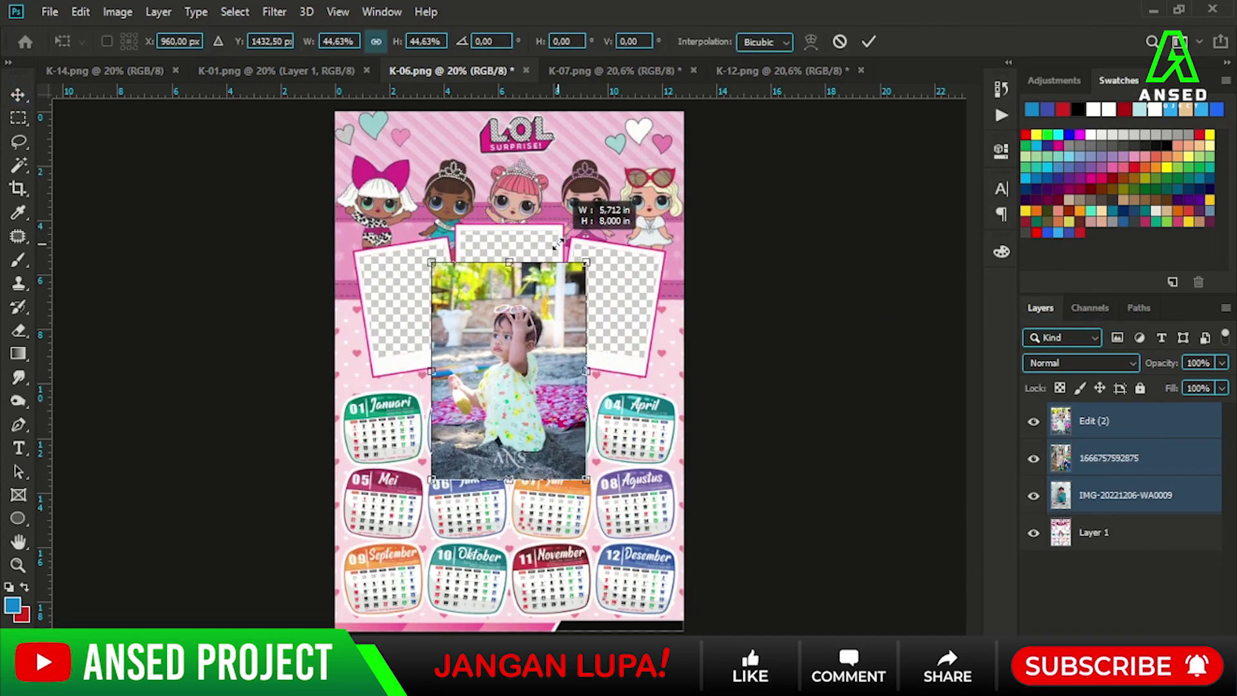
pyautogui.press('Return')
# - Move the sand, toddler, sitting-child and teal-shirt photos into the calendar frames
pyautogui.click(540, 314)
pyautogui.moveTo(540, 314); pyautogui.dragTo(540, 250)
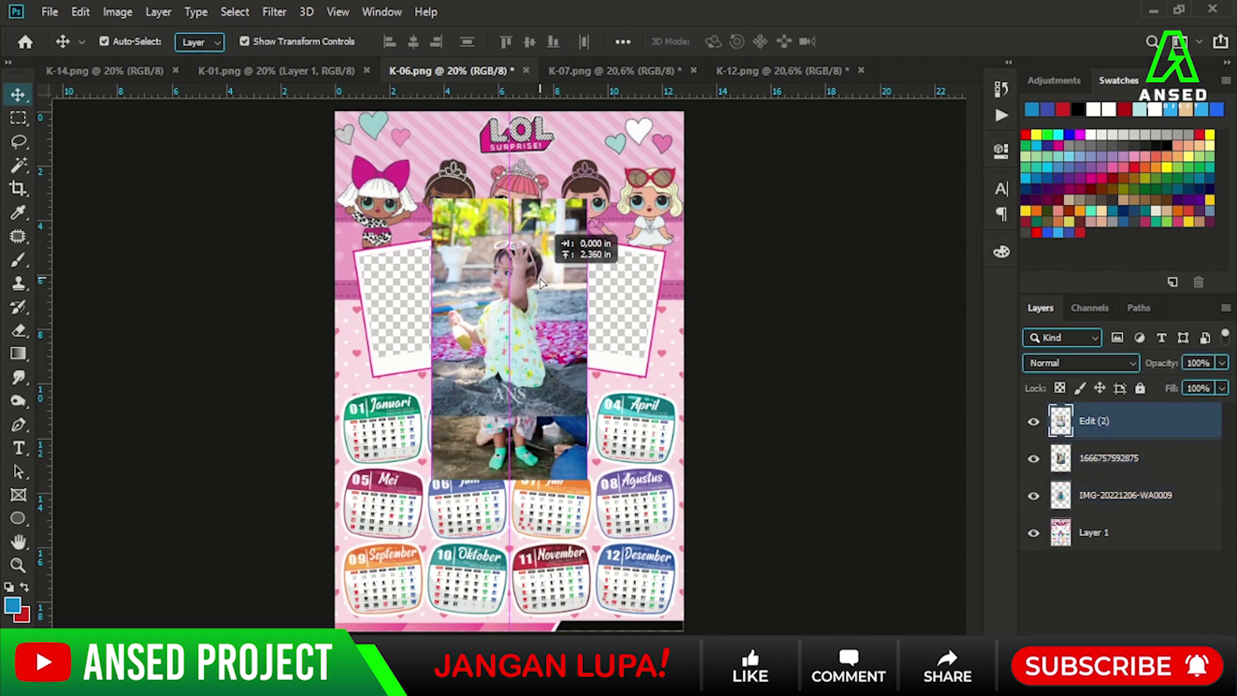
pyautogui.moveTo(536, 453); pyautogui.dragTo(438, 409)
pyautogui.moveTo(509, 361); pyautogui.dragTo(606, 387)
pyautogui.moveTo(440, 359); pyautogui.dragTo(330, 325)
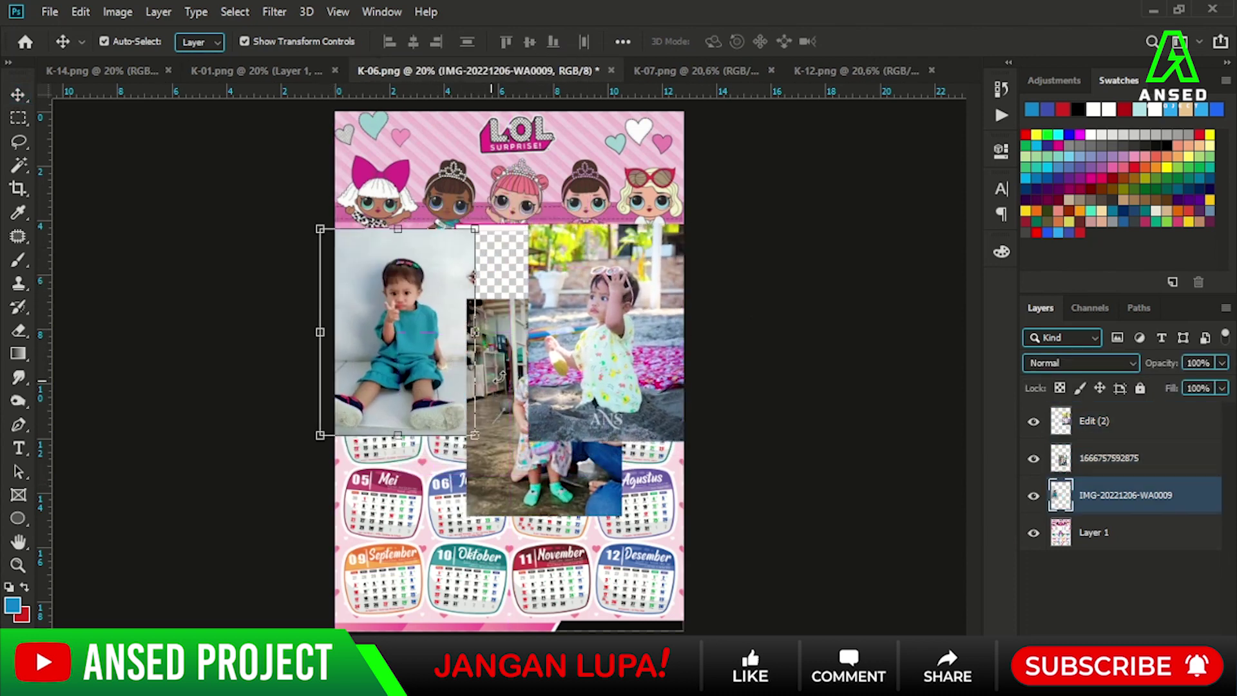
pyautogui.moveTo(576, 488); pyautogui.dragTo(535, 407)
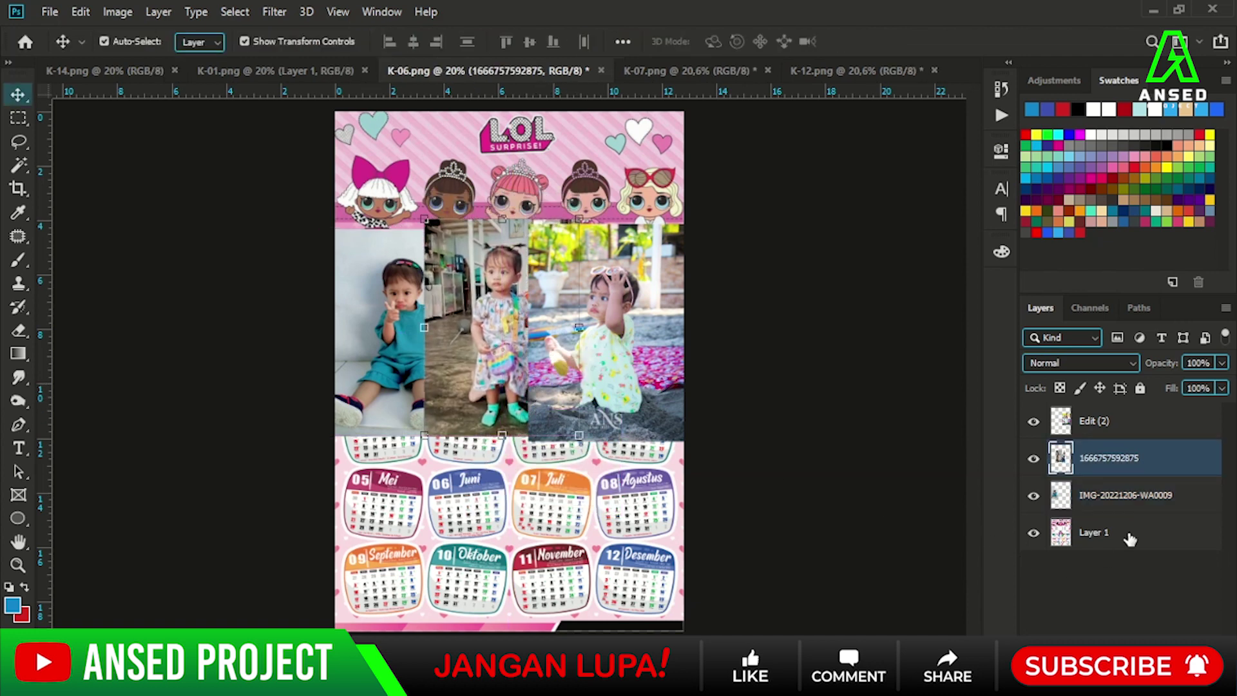
# - Put the calendar template above the photos and nudge the sand and toddler photos
pyautogui.moveTo(1126, 415); pyautogui.dragTo(1126, 418)
pyautogui.scroll(2, 567, 283)
pyautogui.click(572, 287)
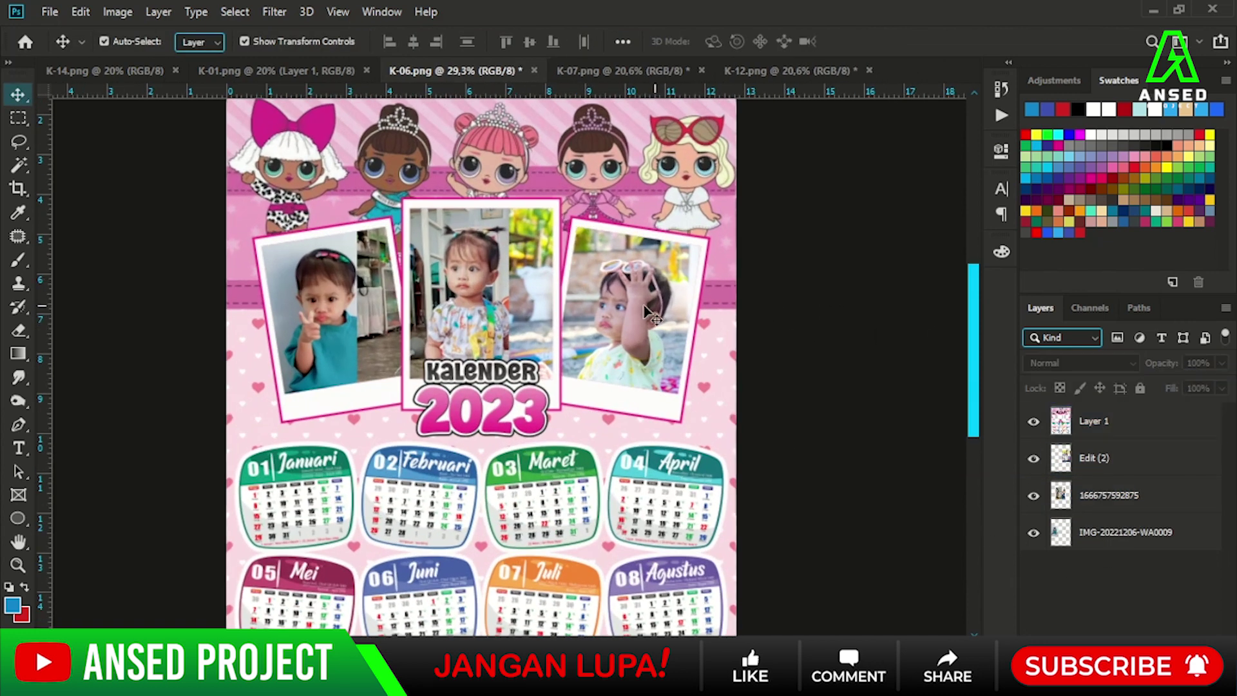
pyautogui.moveTo(643, 305); pyautogui.dragTo(651, 302)
pyautogui.moveTo(490, 284); pyautogui.dragTo(478, 274)
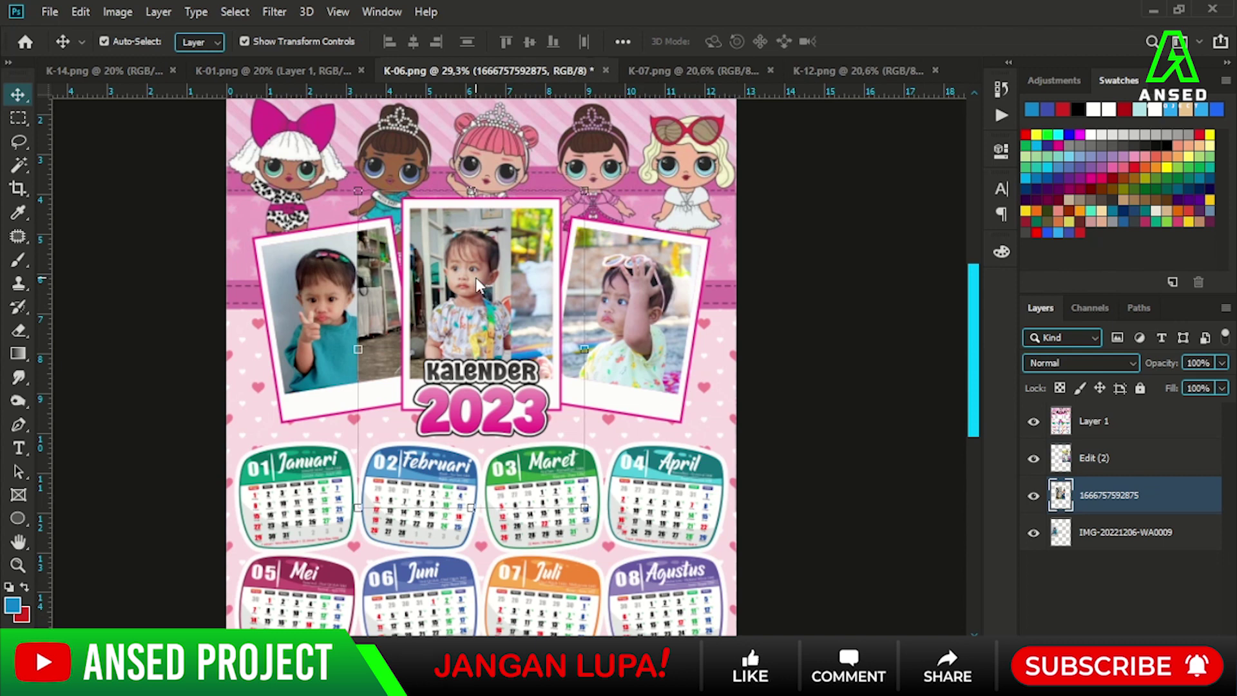
# - Clear the sand photo from the middle frame with a rectangular selection
pyautogui.click(633, 276)
pyautogui.press('m')
pyautogui.moveTo(406, 163); pyautogui.dragTo(557, 488)
pyautogui.scroll(-3, 557, 488)
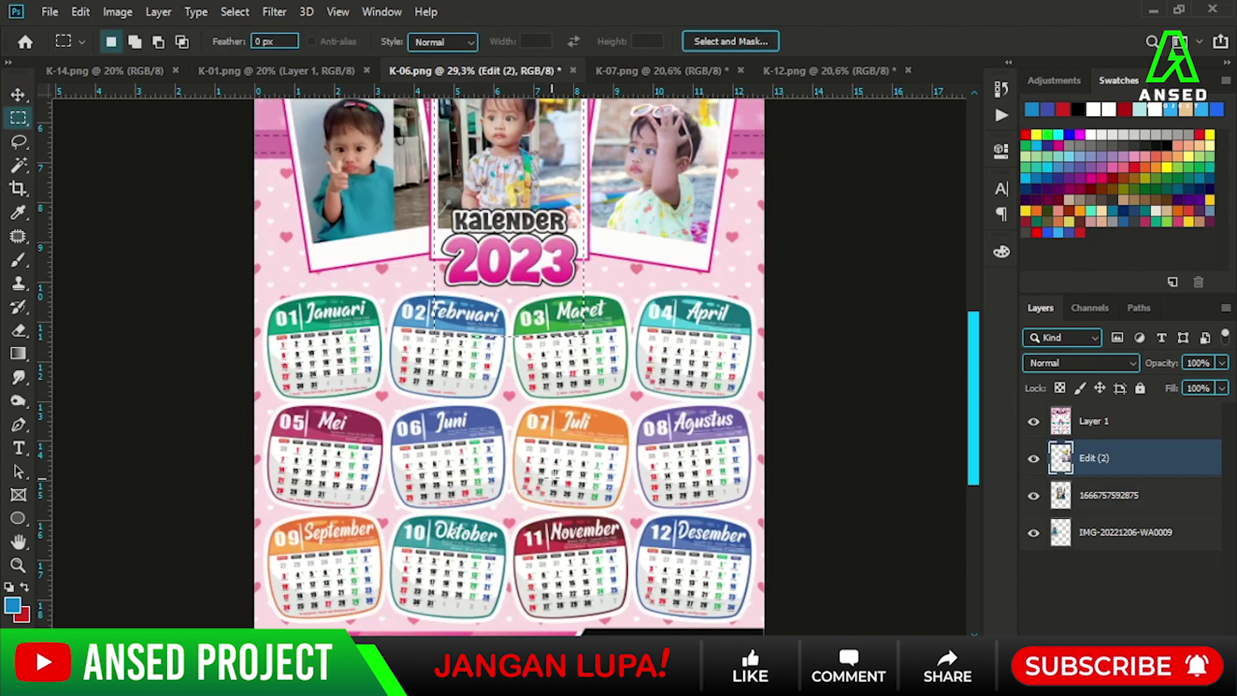
pyautogui.scroll(3, 555, 477)
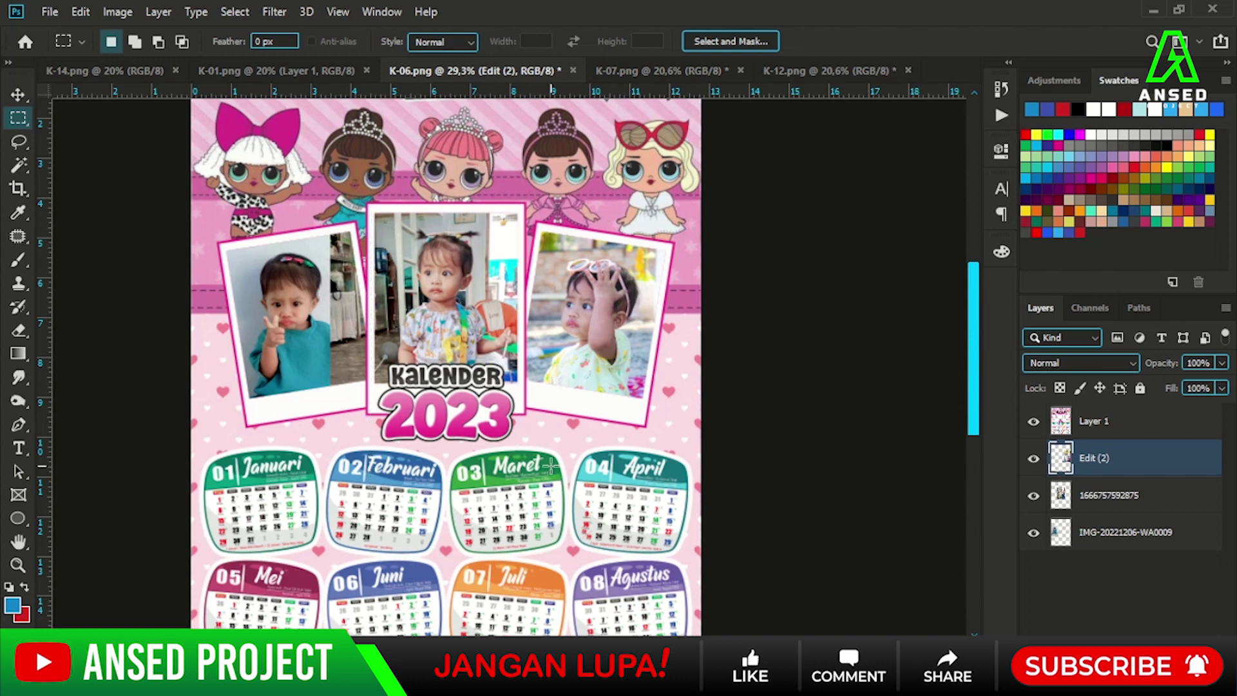
pyautogui.press('v')
# - Trim the toddler photo to the middle frame using a pen-traced selection
pyautogui.click(341, 332)
pyautogui.press('p')
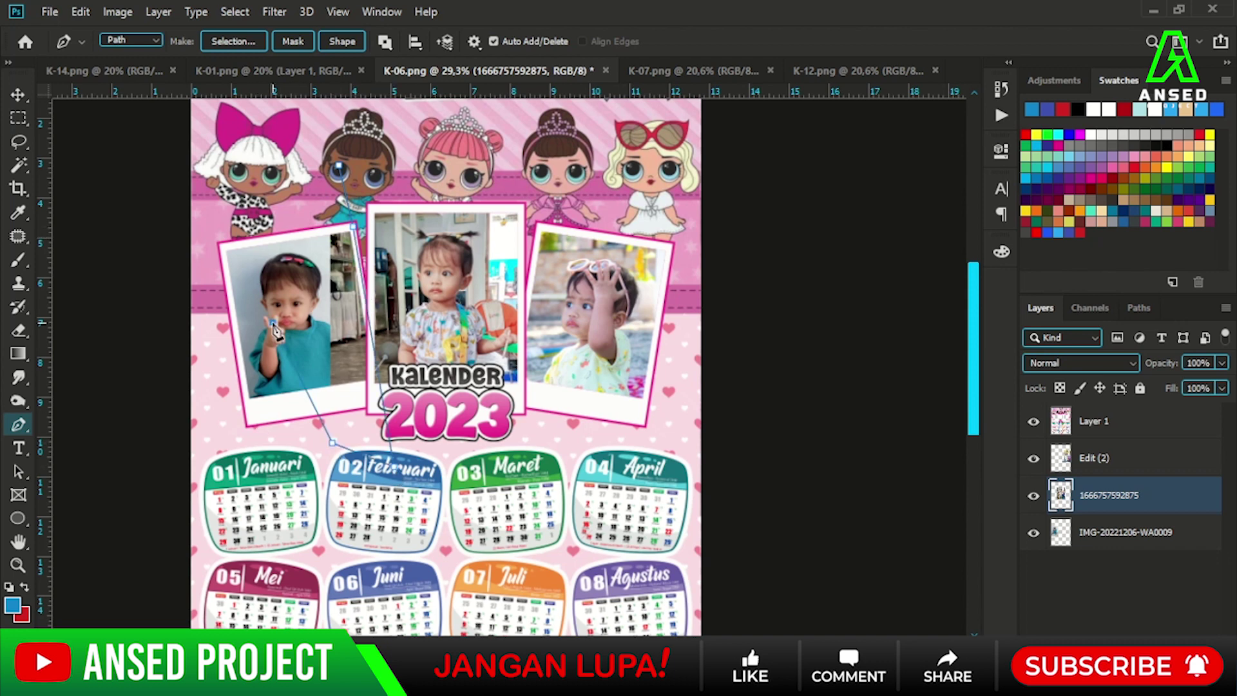
pyautogui.rightClick(340, 235)
pyautogui.click(403, 309)
pyautogui.press('Return')
pyautogui.hotkey('ctrl', 'd')
pyautogui.press('v')
# - Reposition the teal-shirt photo in the left frame and bring up the Baby Shark calendar
pyautogui.moveTo(259, 309); pyautogui.dragTo(265, 276)
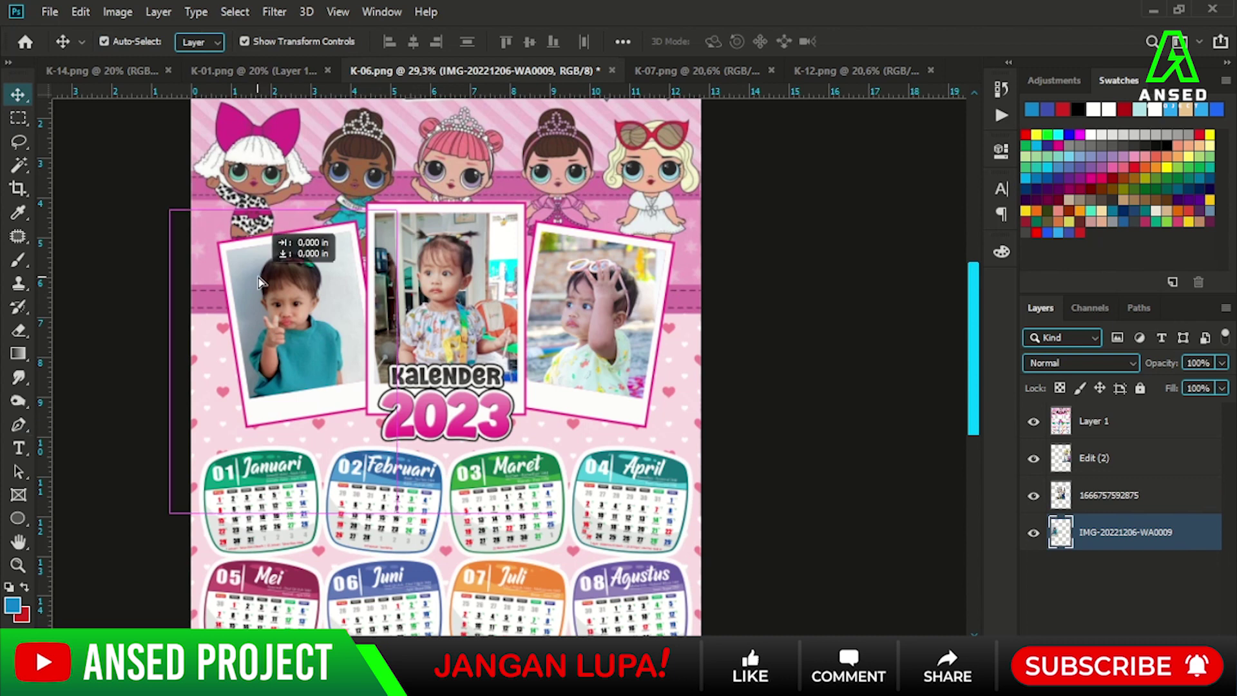
pyautogui.click(764, 329)
pyautogui.scroll(-2, 764, 329)
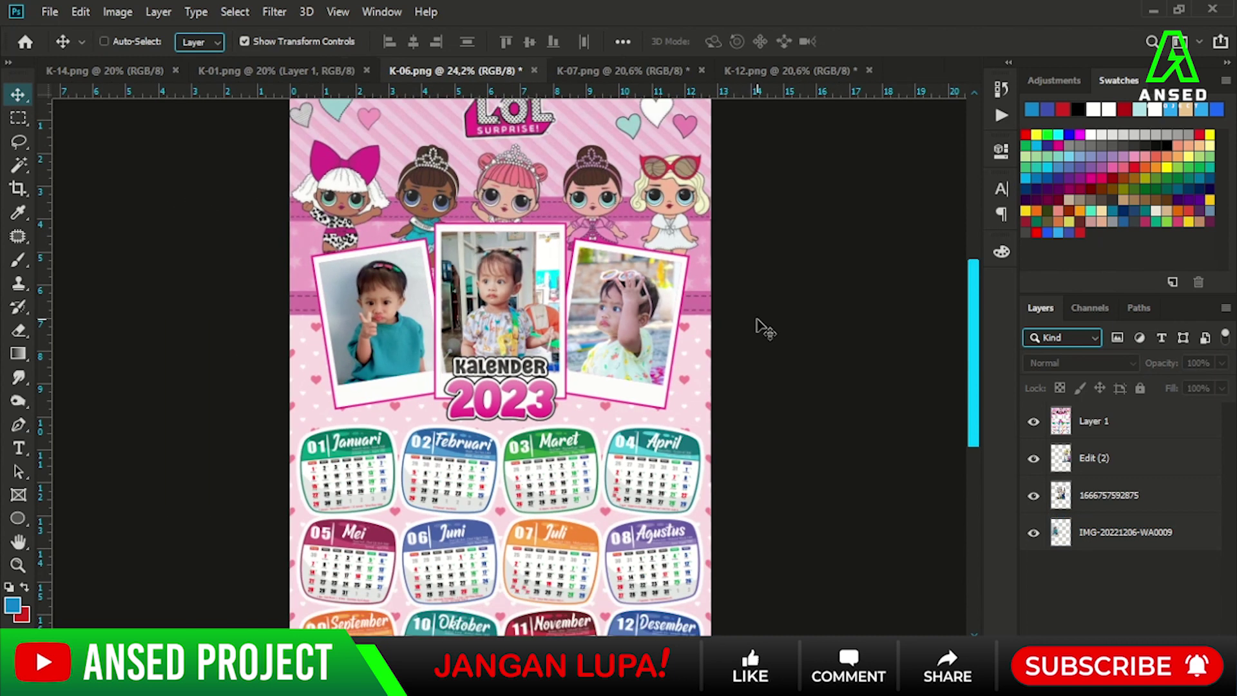
pyautogui.scroll(-2, 764, 329)
pyautogui.click(299, 75)
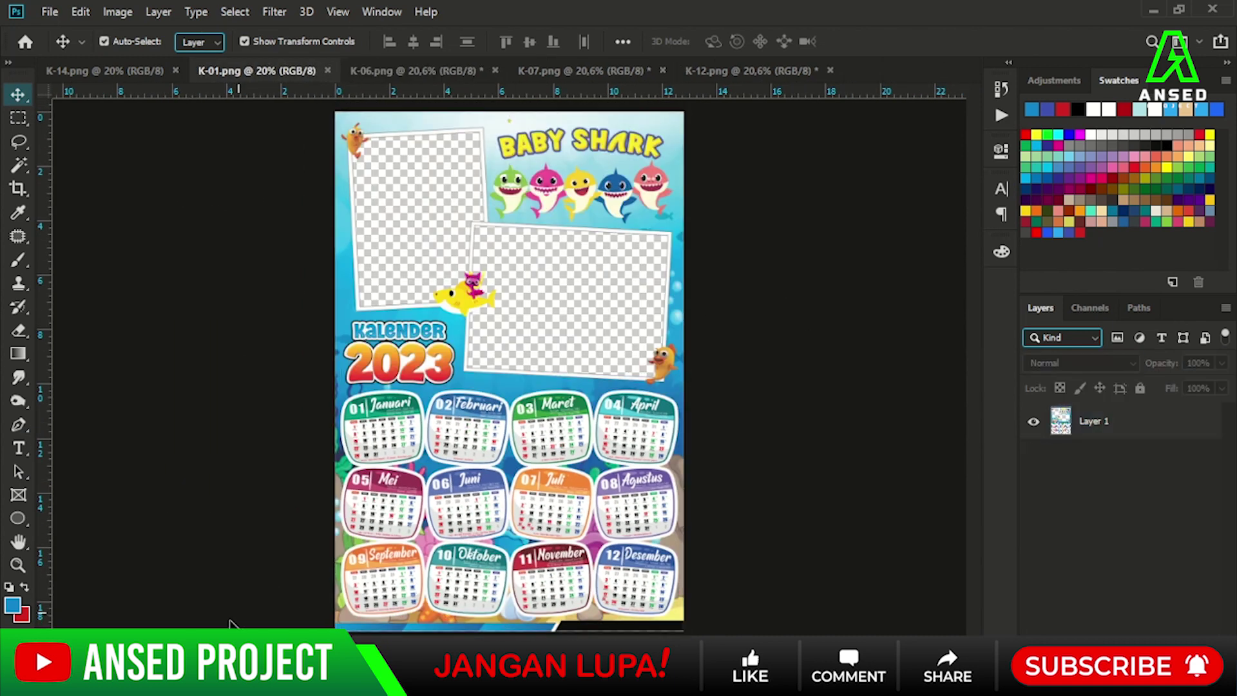
# - Drag the two standing-toddler photos into the Baby Shark calendar
pyautogui.click(290, 586)
pyautogui.moveTo(467, 194); pyautogui.dragTo(296, 148)
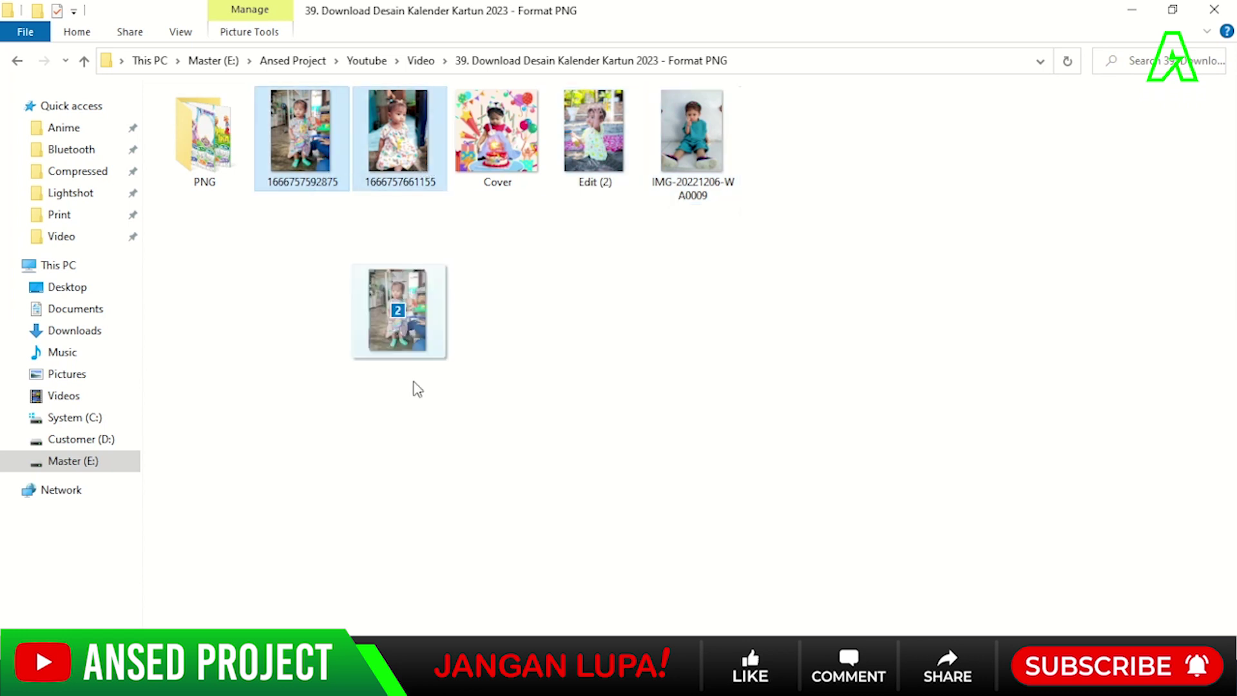
pyautogui.moveTo(398, 135); pyautogui.dragTo(387, 628)
pyautogui.moveTo(566, 398); pyautogui.dragTo(567, 398)
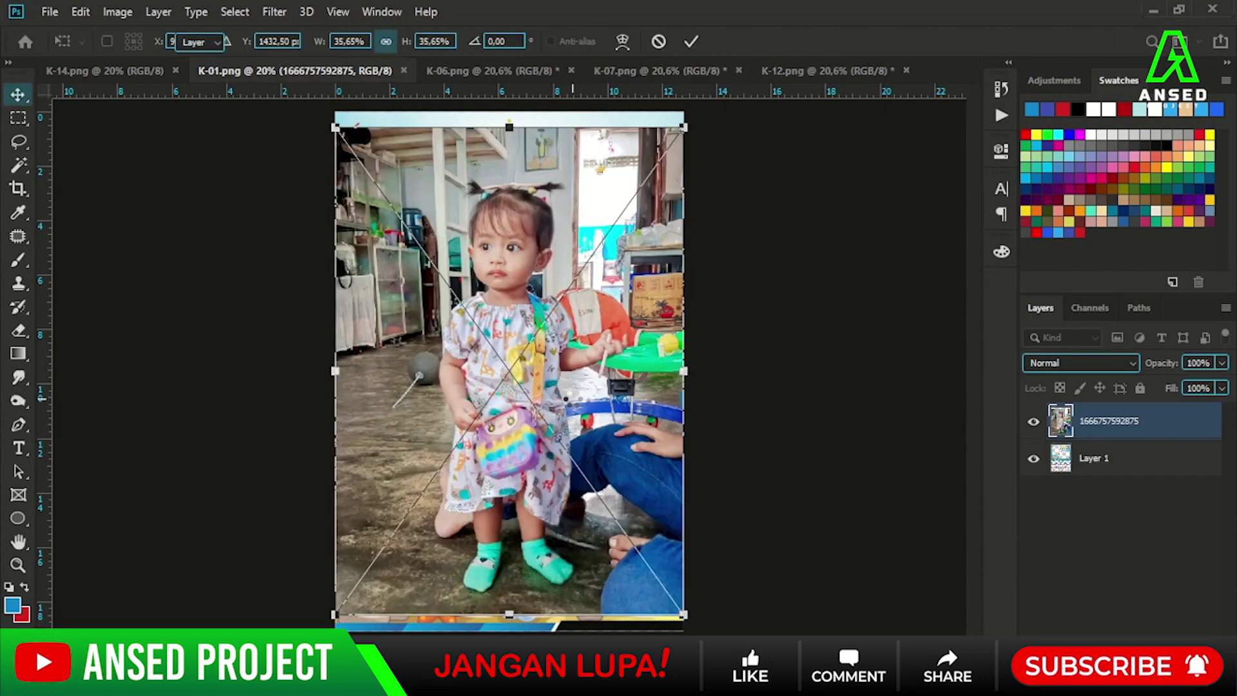
pyautogui.press('Return')
pyautogui.press('Return')
# - Rasterize both photo layers and shrink the photo to about 44%
pyautogui.keyDown('shift'); pyautogui.click(1151, 464); pyautogui.keyUp('shift')
pyautogui.rightClick(1151, 464)
pyautogui.click(973, 323)
pyautogui.moveTo(685, 127); pyautogui.dragTo(586, 264)
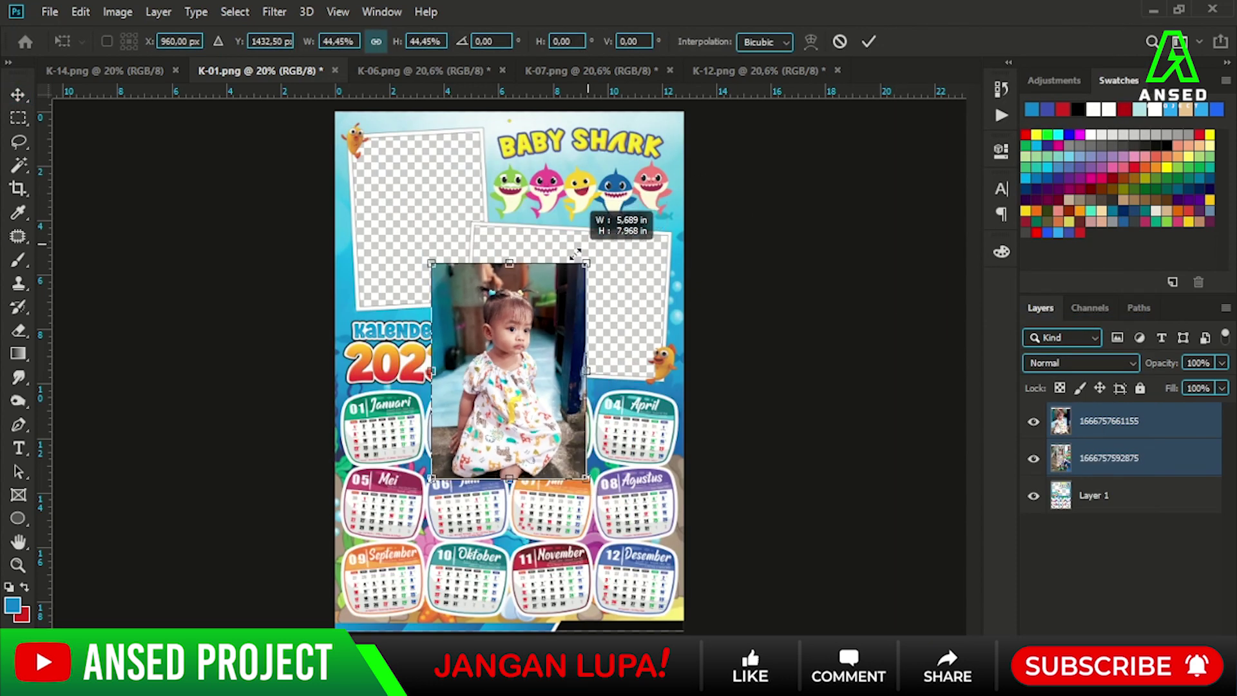
pyautogui.press('Return')
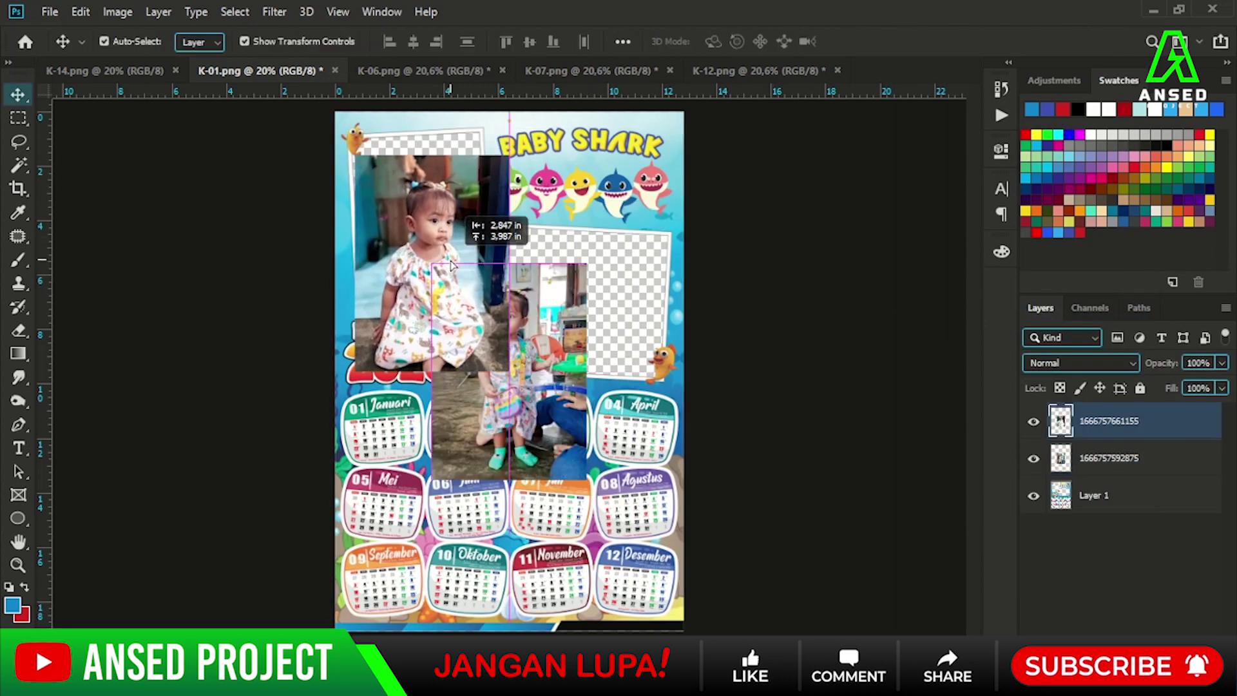
# - Position the photos over the left and right frames and move the calendar artwork above them
pyautogui.moveTo(532, 379)
pyautogui.mouseDown()
pyautogui.moveTo(430, 280)
pyautogui.moveTo(450, 241)
pyautogui.mouseUp()
pyautogui.moveTo(588, 266); pyautogui.dragTo(676, 168)
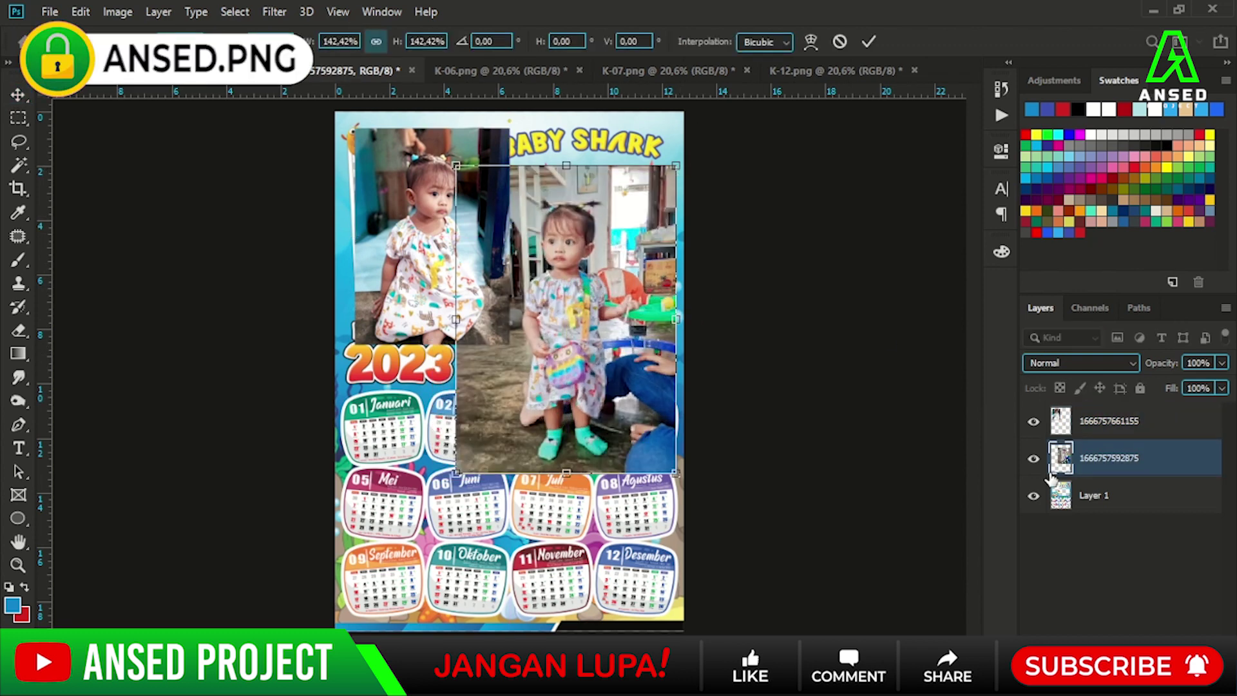
pyautogui.press('Return')
pyautogui.moveTo(1095, 495); pyautogui.dragTo(1095, 416)
pyautogui.moveTo(603, 292)
pyautogui.mouseDown()
pyautogui.moveTo(602, 310)
pyautogui.moveTo(583, 303)
pyautogui.mouseUp()
# - Tilt the left photo to match the angle of its frame
pyautogui.hotkey('ctrl', 't')
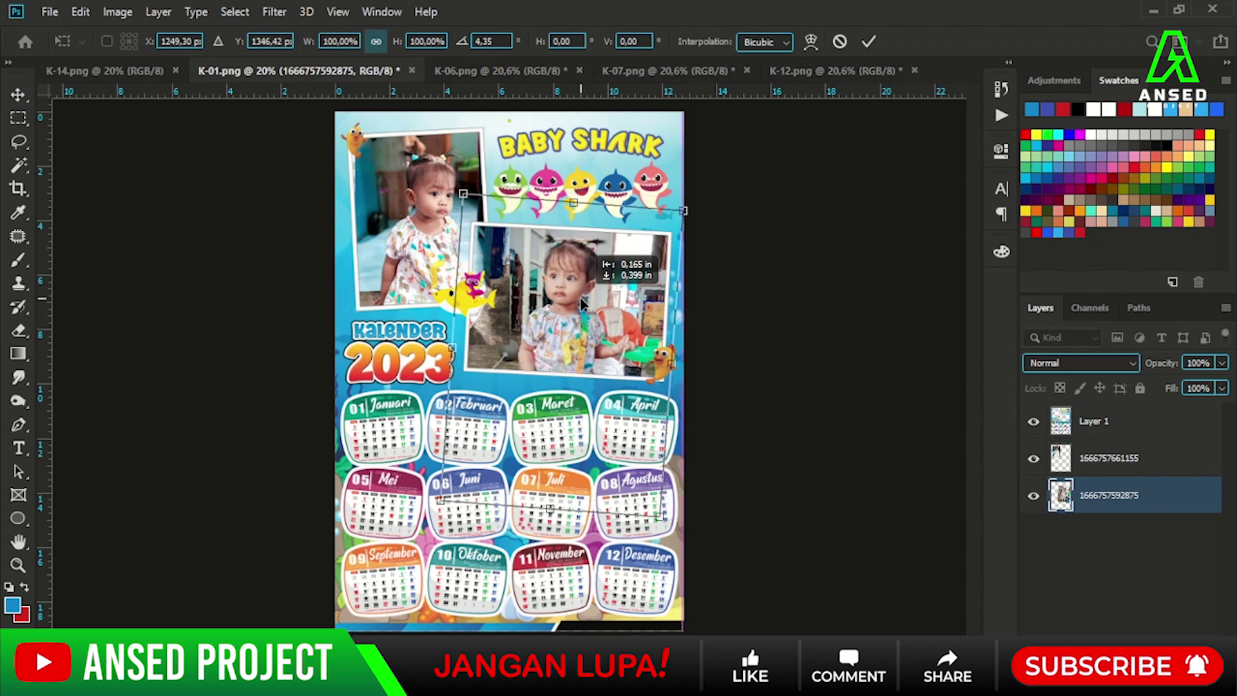
pyautogui.press('Return')
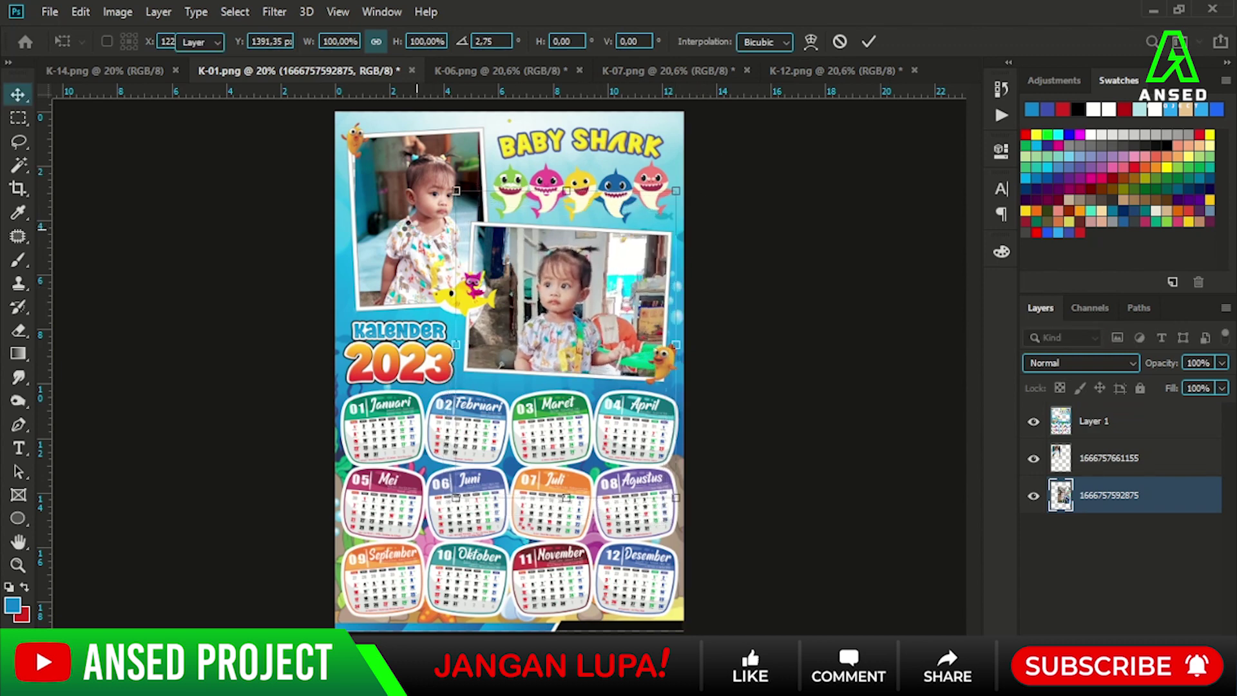
pyautogui.click(541, 374)
pyautogui.hotkey('ctrl', 't')
pyautogui.moveTo(540, 370); pyautogui.dragTo(516, 364)
pyautogui.press('Return')
# - Adjust the right photo's stacking order relative to the left photo
pyautogui.click(871, 400)
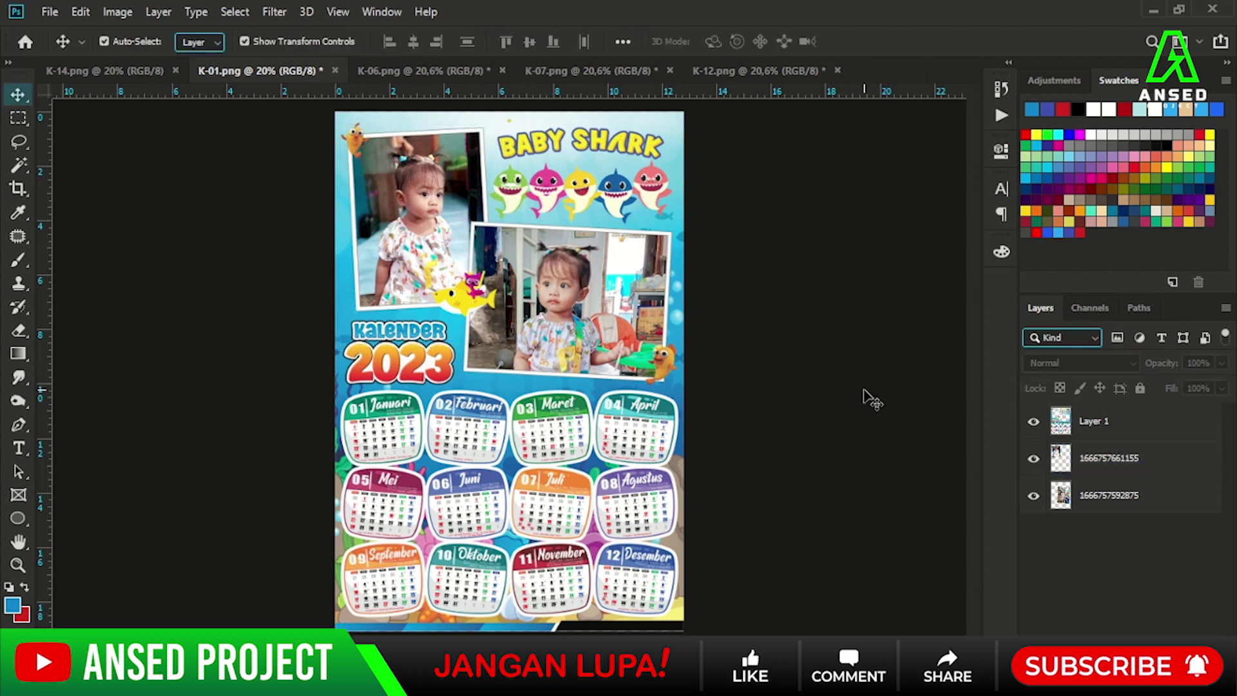
pyautogui.click(624, 317)
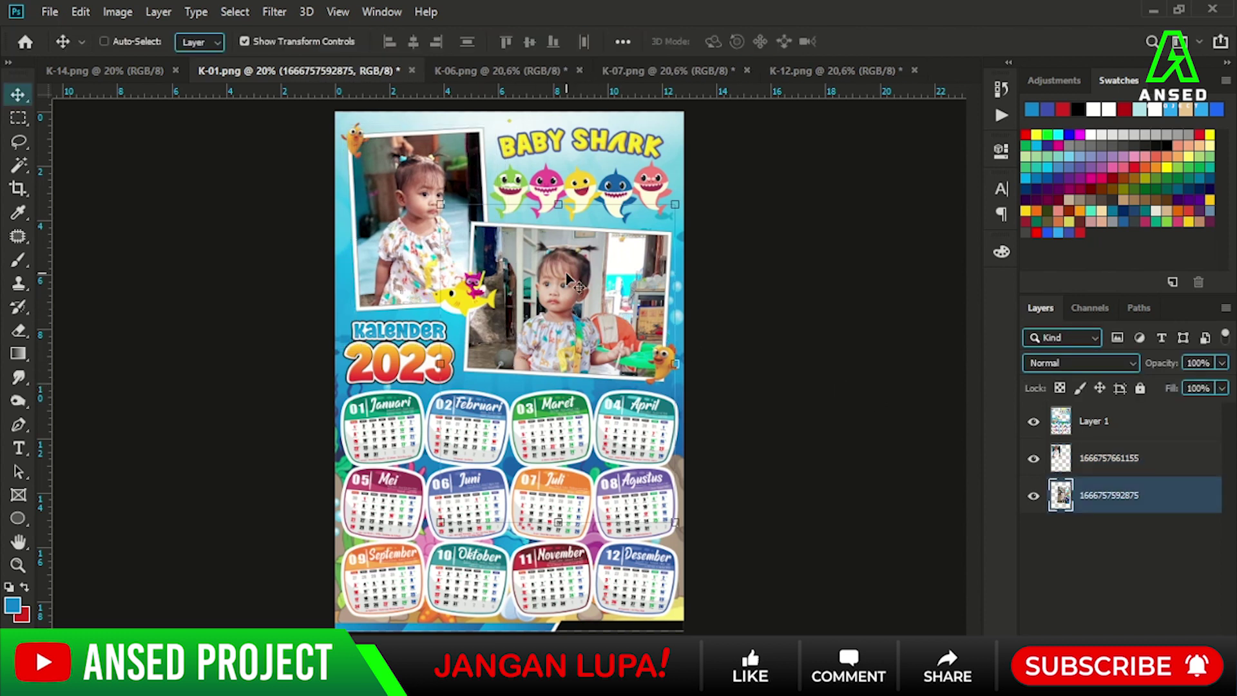
pyautogui.hotkey('ctrl', ']')
pyautogui.hotkey('ctrl', '[')
# - Trace a path and delete the left photo's part overlapping the right frame
pyautogui.press('p')
pyautogui.scroll(2, 585, 274)
pyautogui.scroll(2, 523, 216)
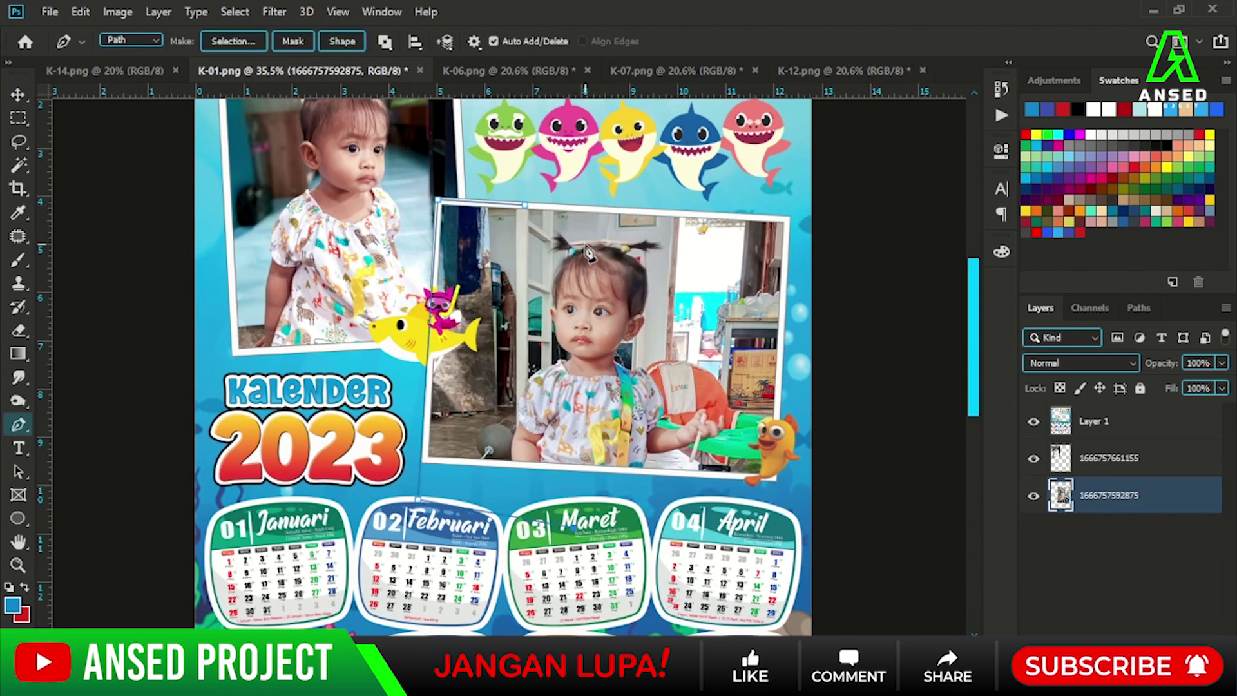
pyautogui.rightClick(519, 233)
pyautogui.press('Escape')
pyautogui.rightClick(503, 244)
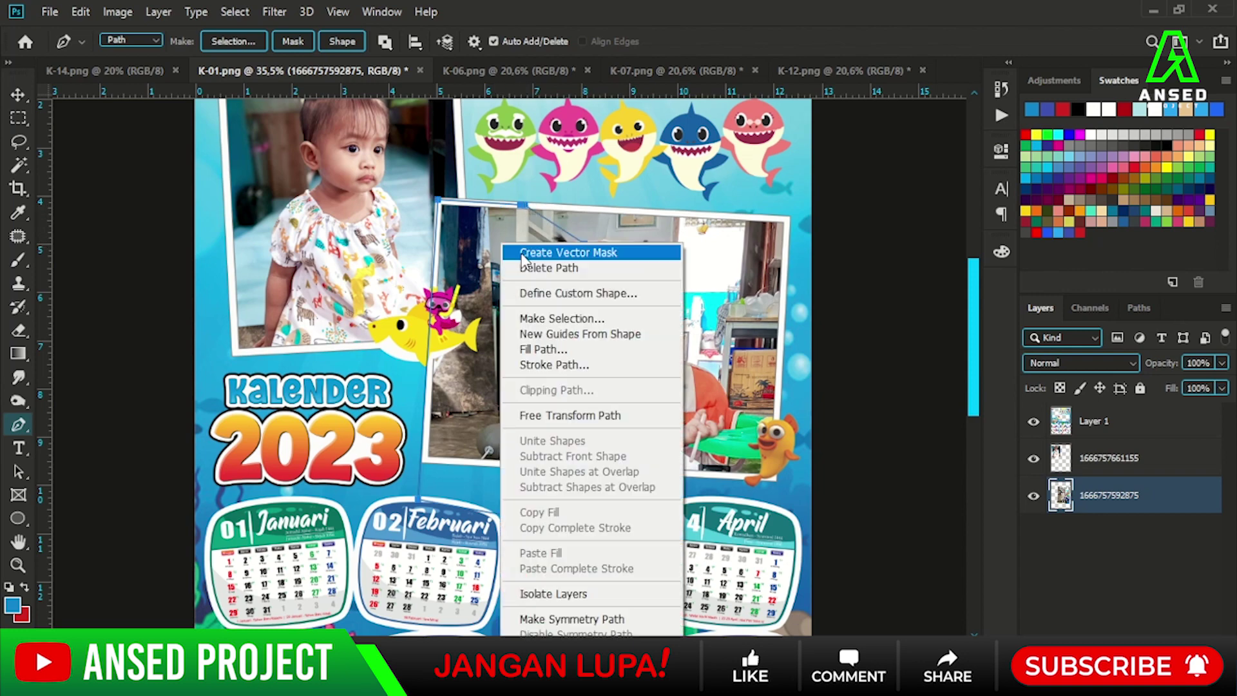
pyautogui.click(585, 318)
pyautogui.press('Return')
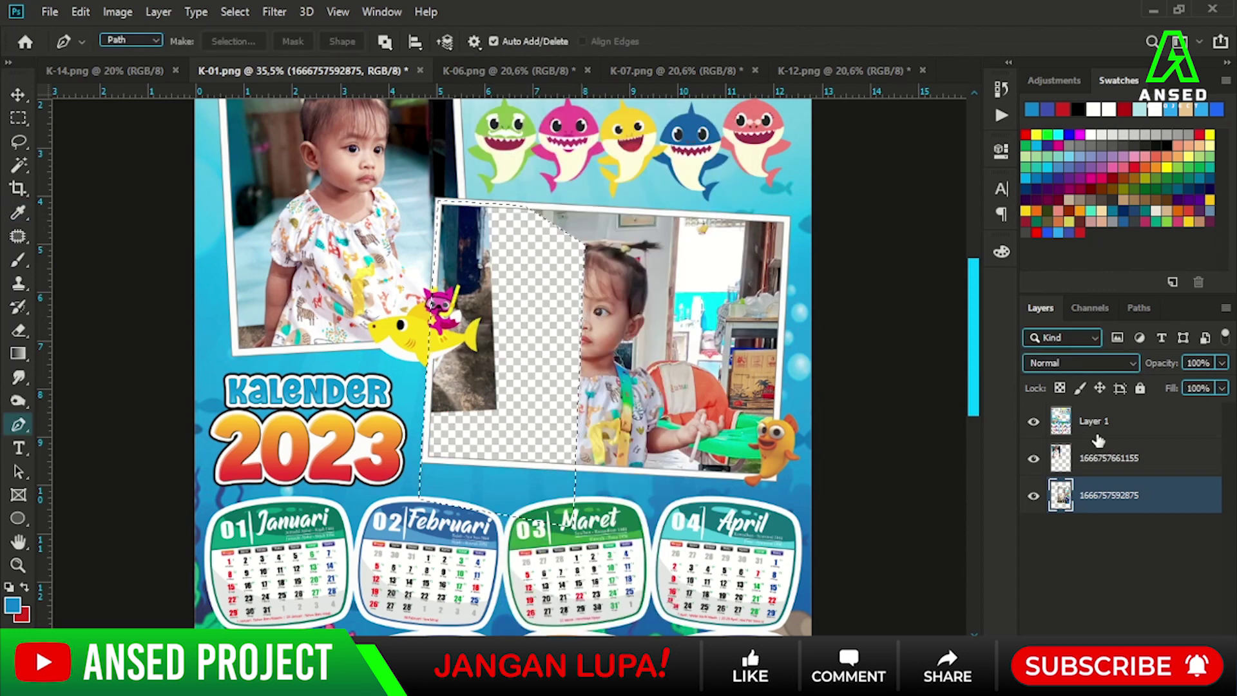
pyautogui.click(1094, 445)
pyautogui.press('Delete')
# - Fit the page on screen and switch to the Little Mermaid calendar
pyautogui.hotkey('ctrl', '0')
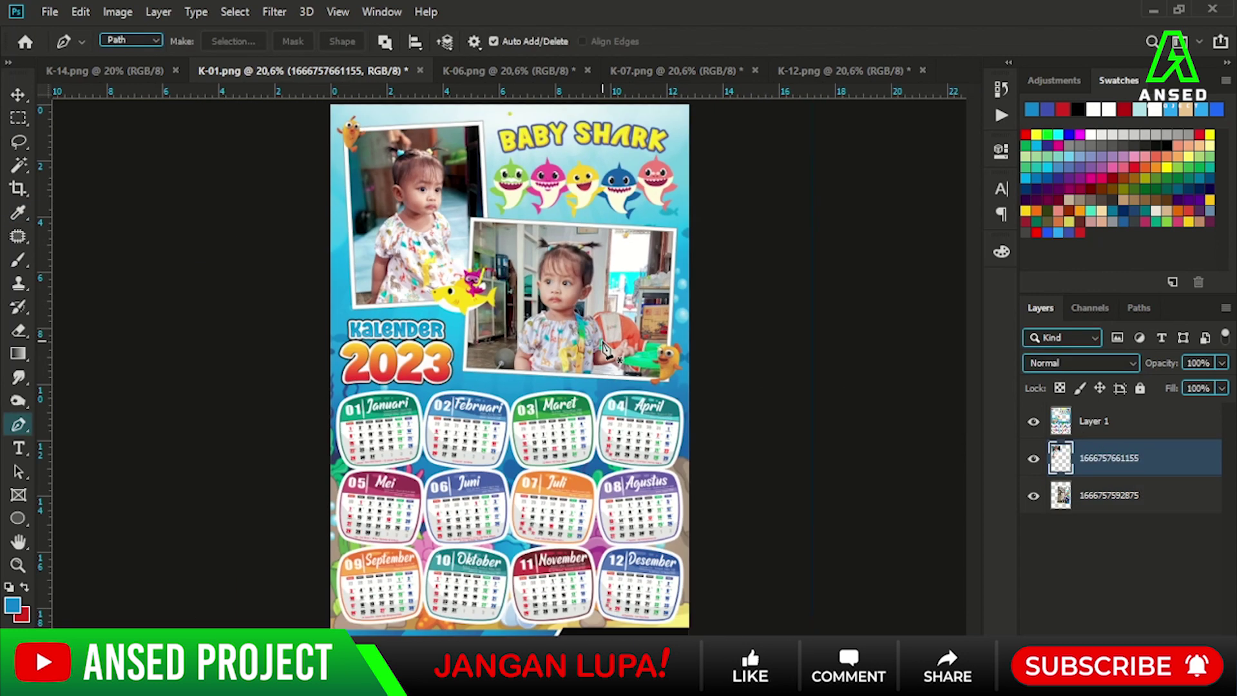
pyautogui.press('v')
pyautogui.click(132, 72)
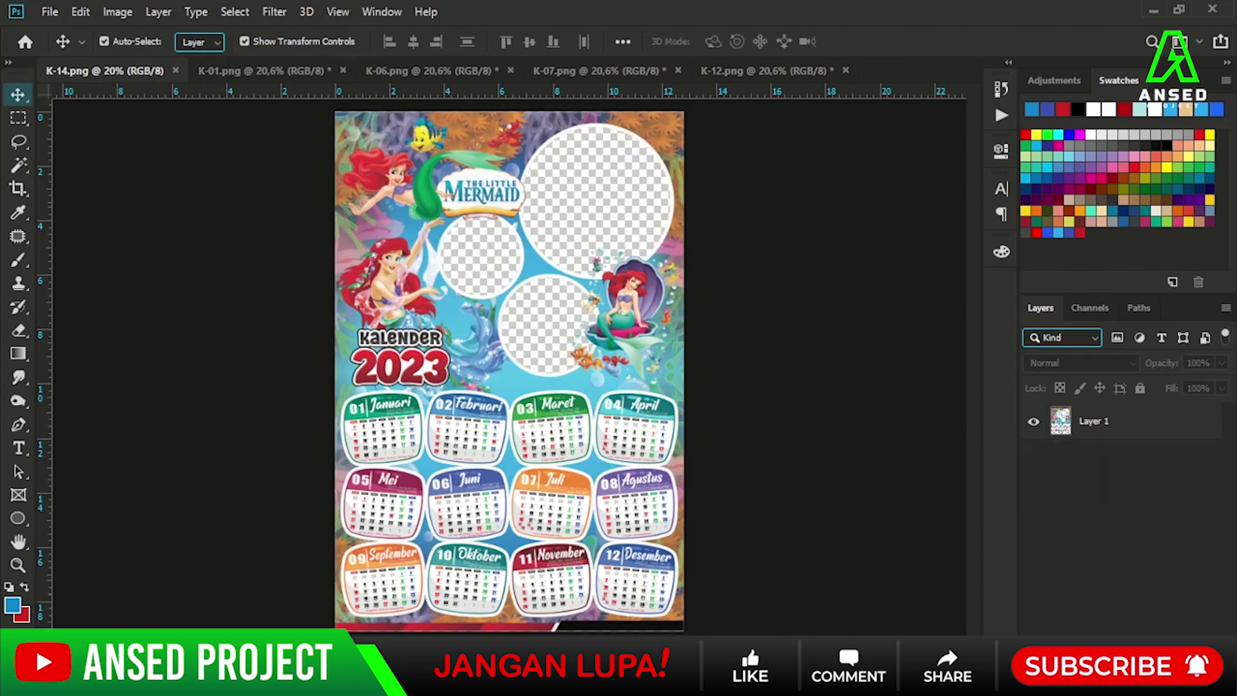
# - Drag three child photos into the Little Mermaid calendar, rasterize them and scale one down
pyautogui.click(214, 580)
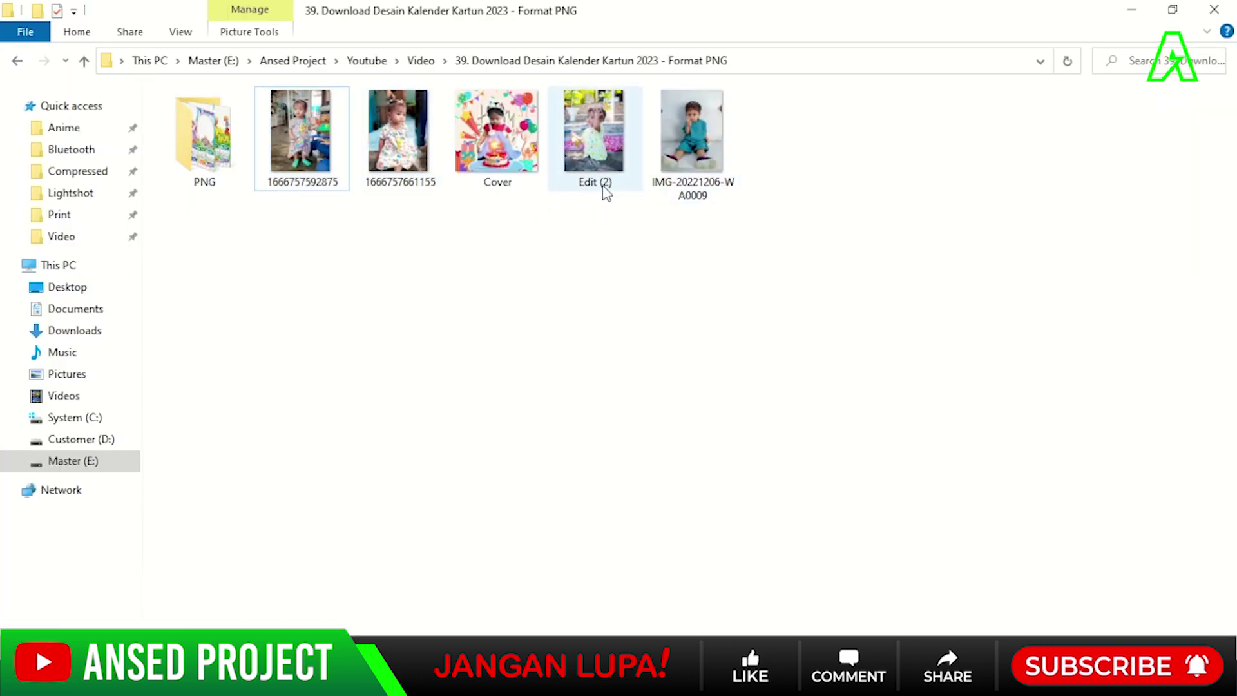
pyautogui.moveTo(580, 229)
pyautogui.mouseDown()
pyautogui.moveTo(535, 207)
pyautogui.moveTo(689, 150)
pyautogui.moveTo(430, 628)
pyautogui.moveTo(514, 374)
pyautogui.mouseUp()
pyautogui.press('Return')
pyautogui.press('Return')
pyautogui.press('Return')
pyautogui.rightClick(1139, 496)
pyautogui.click(951, 320)
pyautogui.hotkey('ctrl', 't')
pyautogui.moveTo(683, 127); pyautogui.dragTo(556, 255)
pyautogui.moveTo(505, 370)
pyautogui.mouseDown()
pyautogui.moveTo(435, 437)
pyautogui.moveTo(520, 507)
pyautogui.mouseUp()
pyautogui.press('Return')
# - Fit the cake photo into the top-right circle and put the calendar artwork above all photos
pyautogui.click(435, 436)
pyautogui.moveTo(412, 412); pyautogui.dragTo(567, 173)
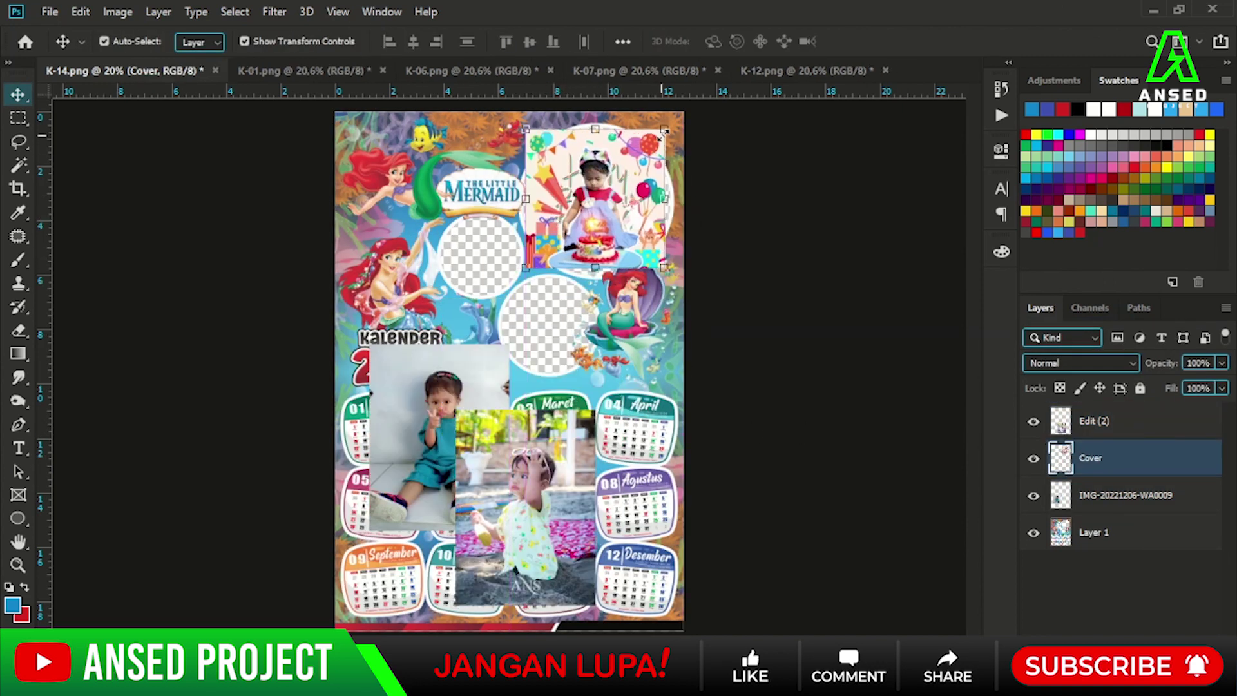
pyautogui.moveTo(663, 131); pyautogui.dragTo(690, 103)
pyautogui.press('Return')
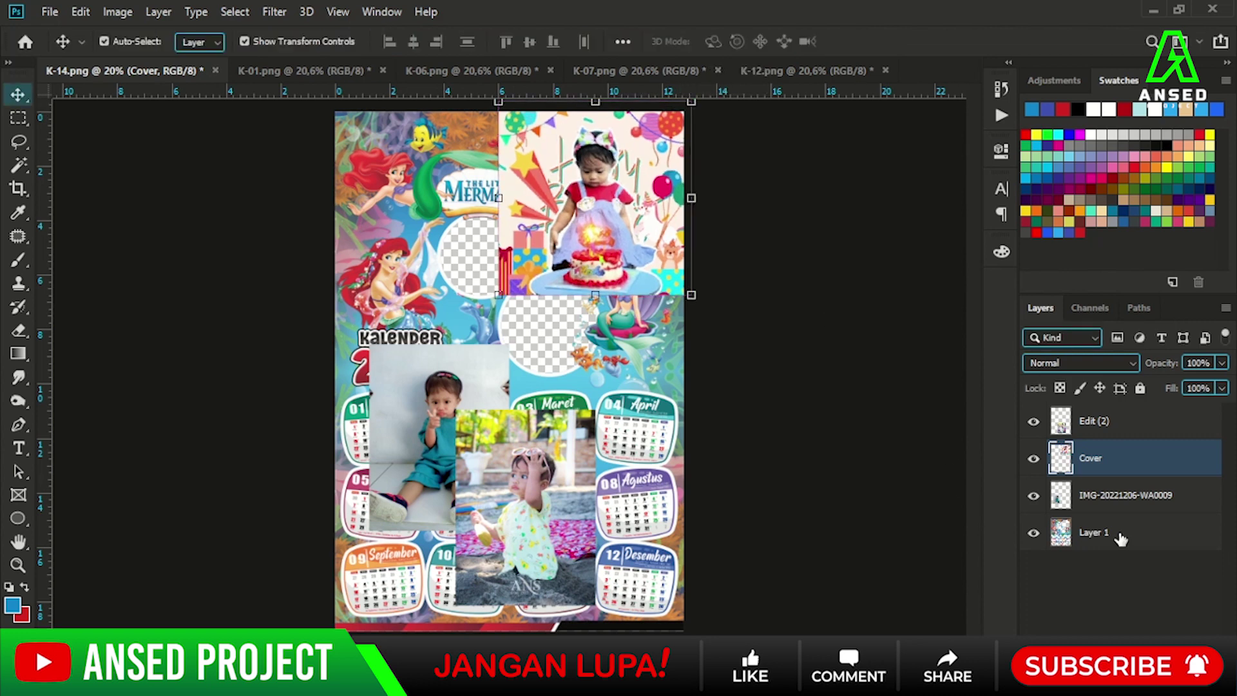
pyautogui.moveTo(1127, 408); pyautogui.dragTo(1127, 410)
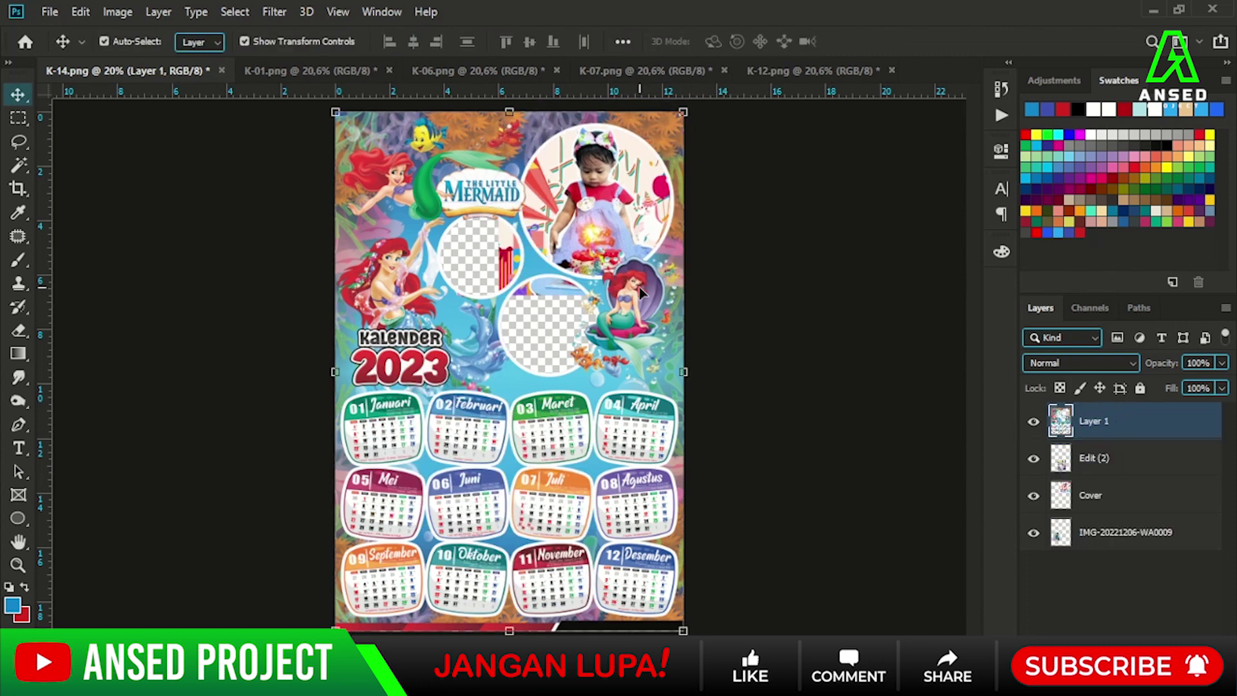
# - Shrink the cake photo to about 82% and nudge it up in its circle
pyautogui.click(622, 187)
pyautogui.hotkey('ctrl', 't')
pyautogui.moveTo(709, 96); pyautogui.dragTo(677, 127)
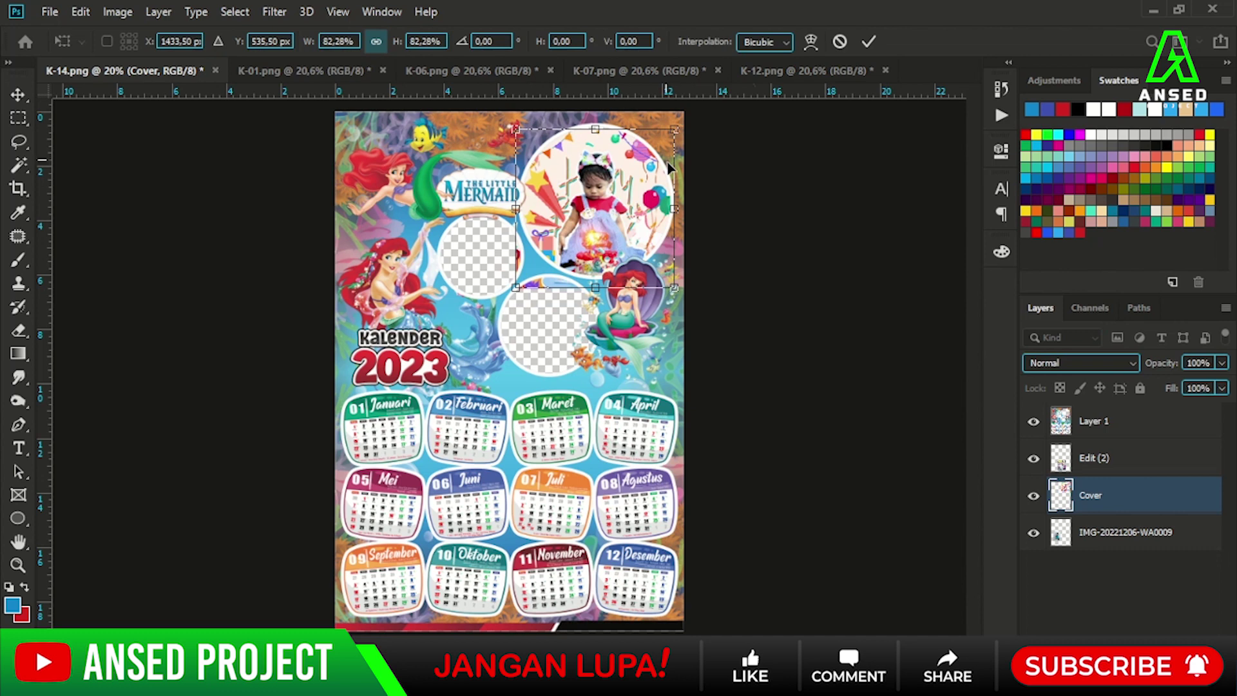
pyautogui.hotkey('shift', 'Up')
pyautogui.hotkey('shift', 'Up')
pyautogui.hotkey('shift', 'Up')
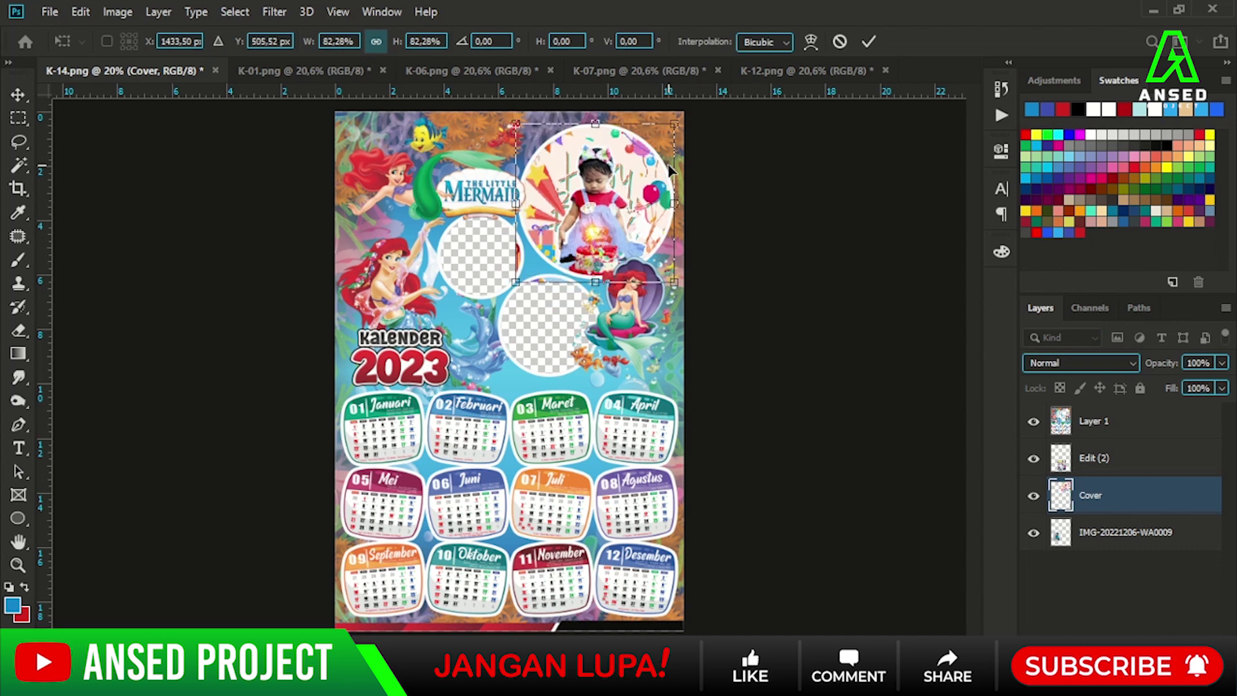
pyautogui.press('Return')
# - Move the Edit (2) photo into the lower circle, scaled to about 78%
pyautogui.click(1096, 458)
pyautogui.hotkey('ctrl', 't')
pyautogui.moveTo(522, 221); pyautogui.dragTo(547, 366)
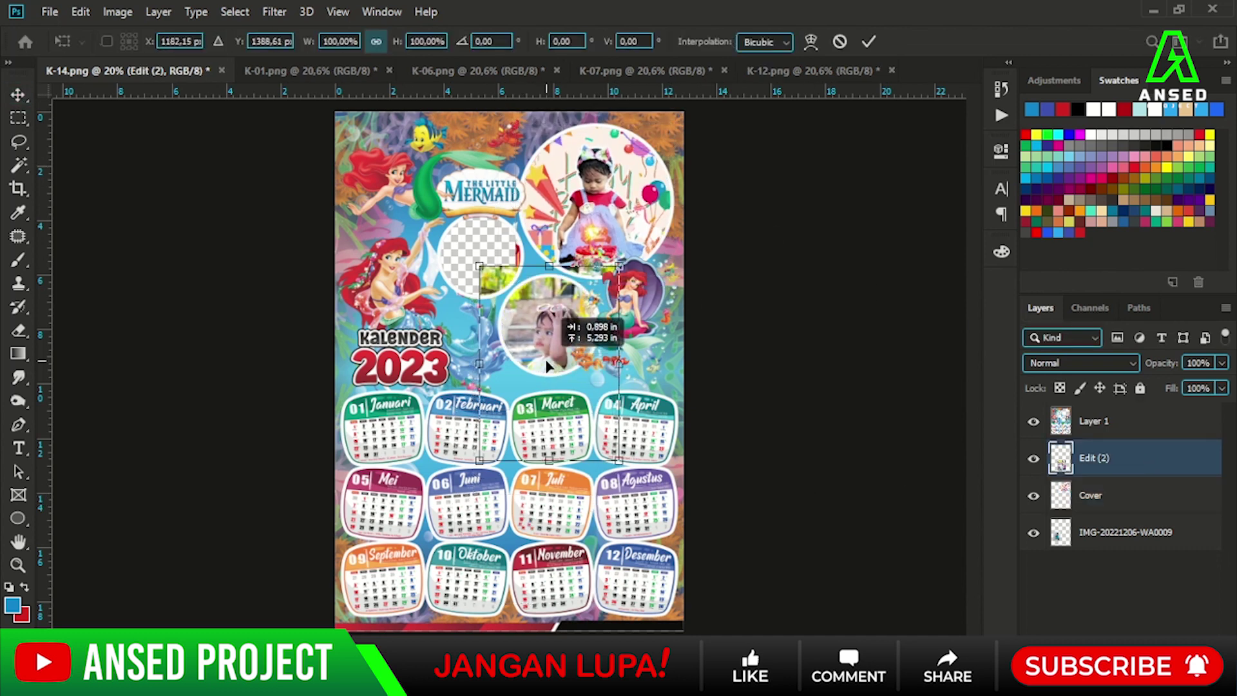
pyautogui.moveTo(619, 460); pyautogui.dragTo(589, 419)
pyautogui.moveTo(560, 335); pyautogui.dragTo(572, 305)
pyautogui.press('Return')
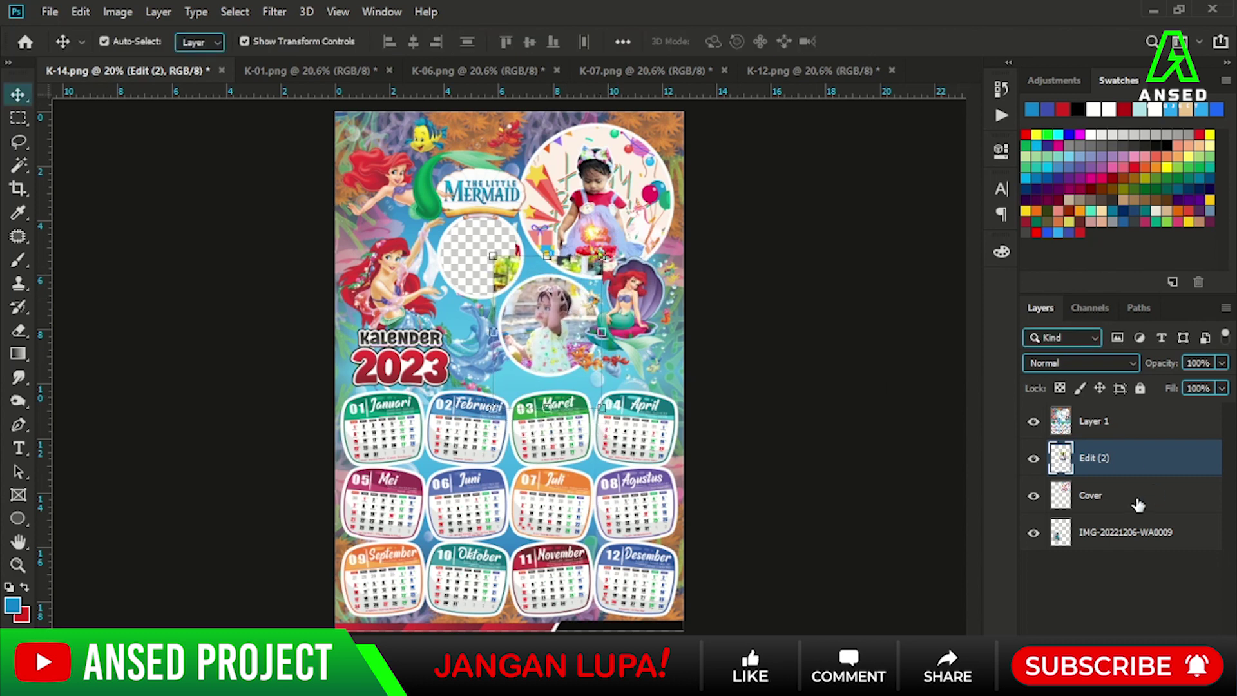
# - Move the IMG-20221206-WA0009 photo into the empty left circle
pyautogui.click(1096, 495)
pyautogui.click(1124, 532)
pyautogui.hotkey('ctrl', 't')
pyautogui.moveTo(516, 335)
pyautogui.mouseDown()
pyautogui.moveTo(537, 196)
pyautogui.moveTo(525, 205)
pyautogui.mouseUp()
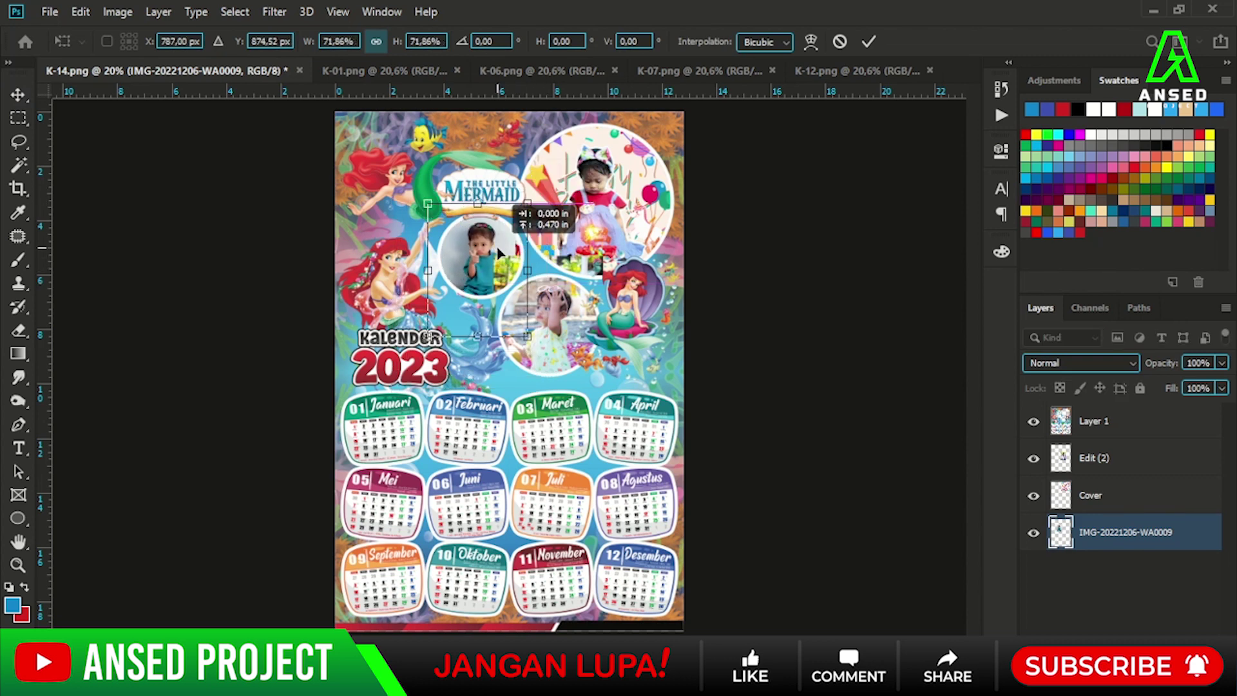
pyautogui.press('Return')
# - Add a layer mask to Edit (2) and get the brush ready to paint black
pyautogui.scroll(3, 502, 255)
pyautogui.click(605, 372)
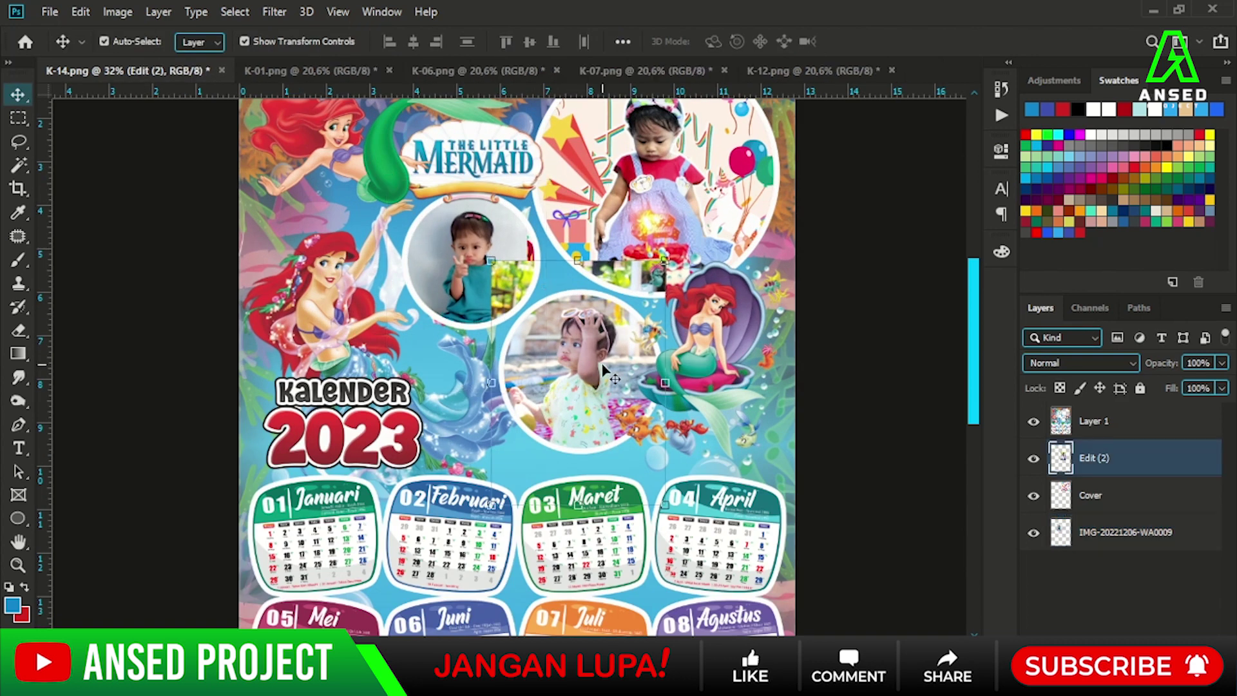
pyautogui.press('d')
pyautogui.press('b')
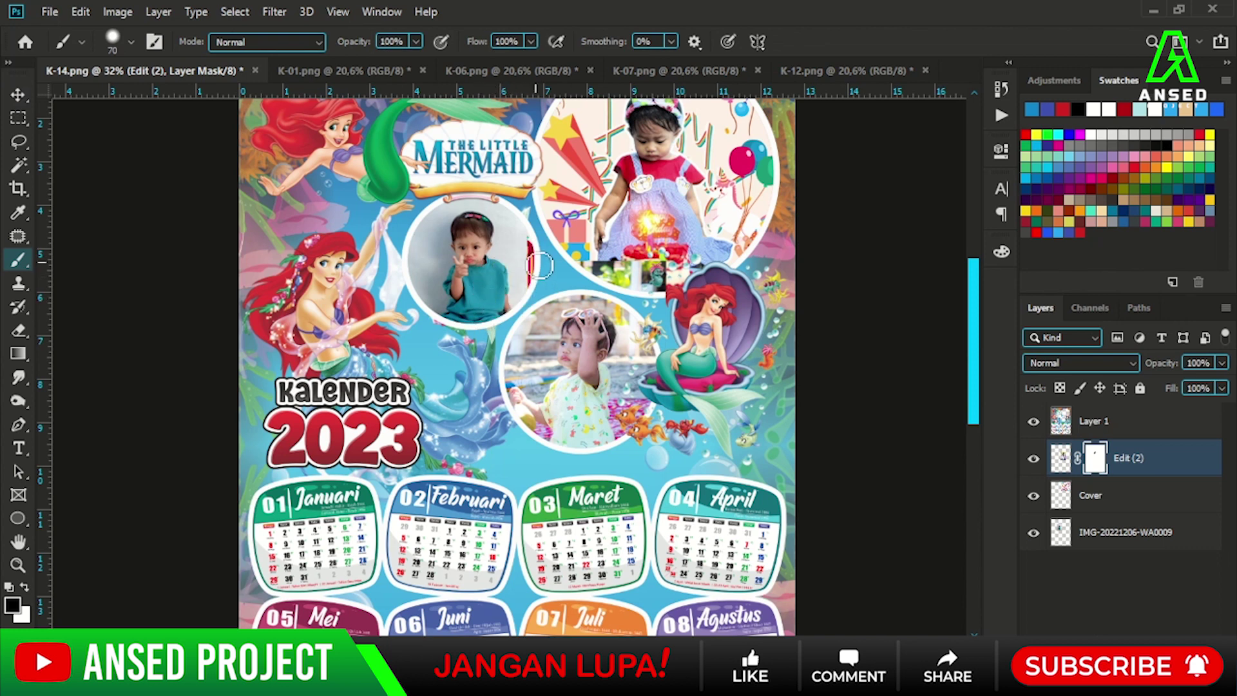
# - Add a layer mask to the Cover photo and set the brush to default black and white
pyautogui.press('v')
pyautogui.click(659, 174)
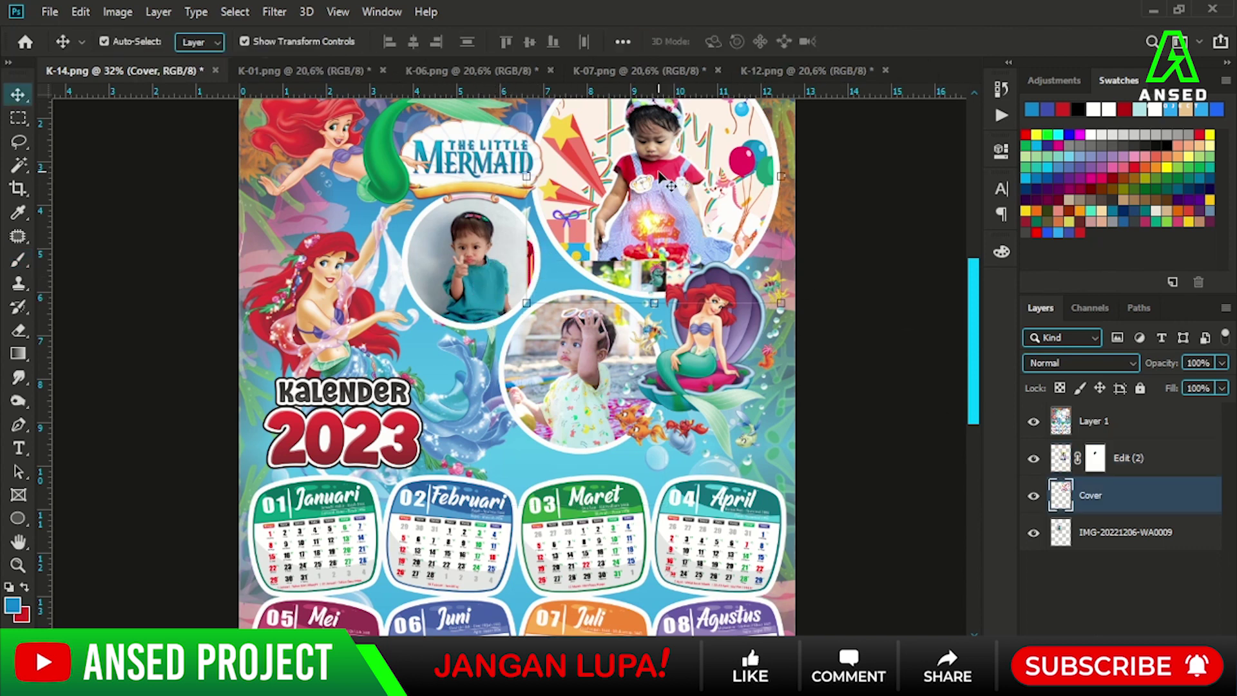
pyautogui.click(1097, 636)
pyautogui.press('d')
pyautogui.press('b')
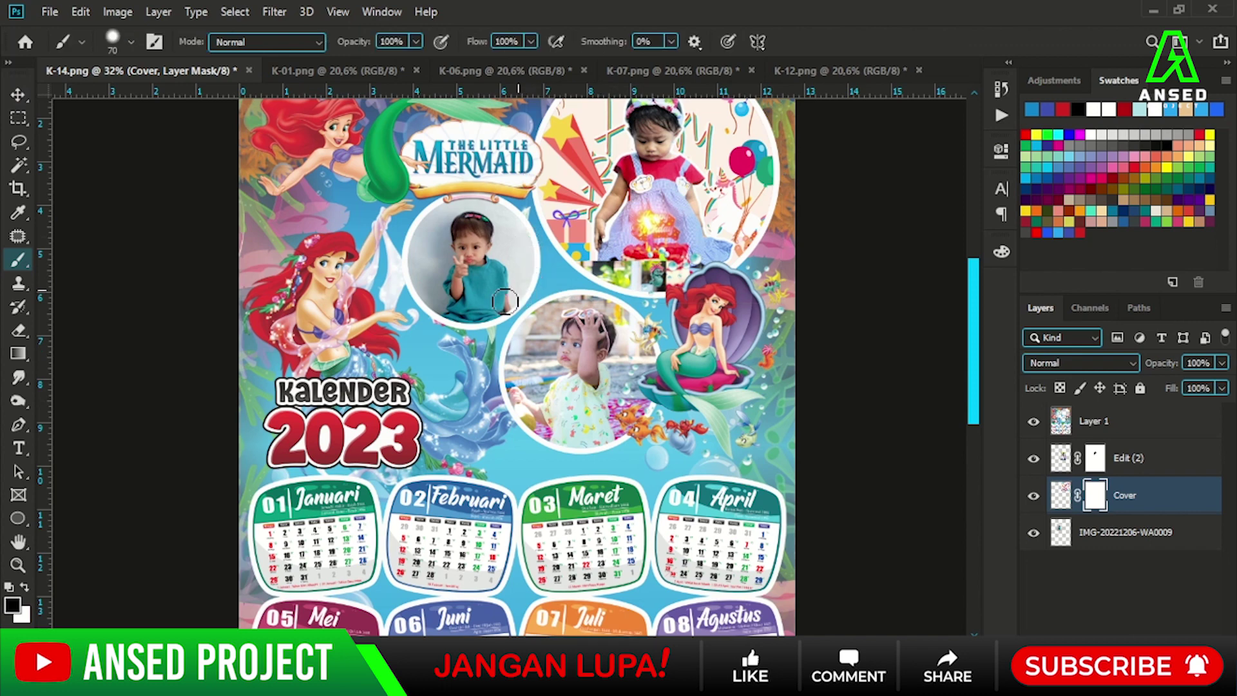